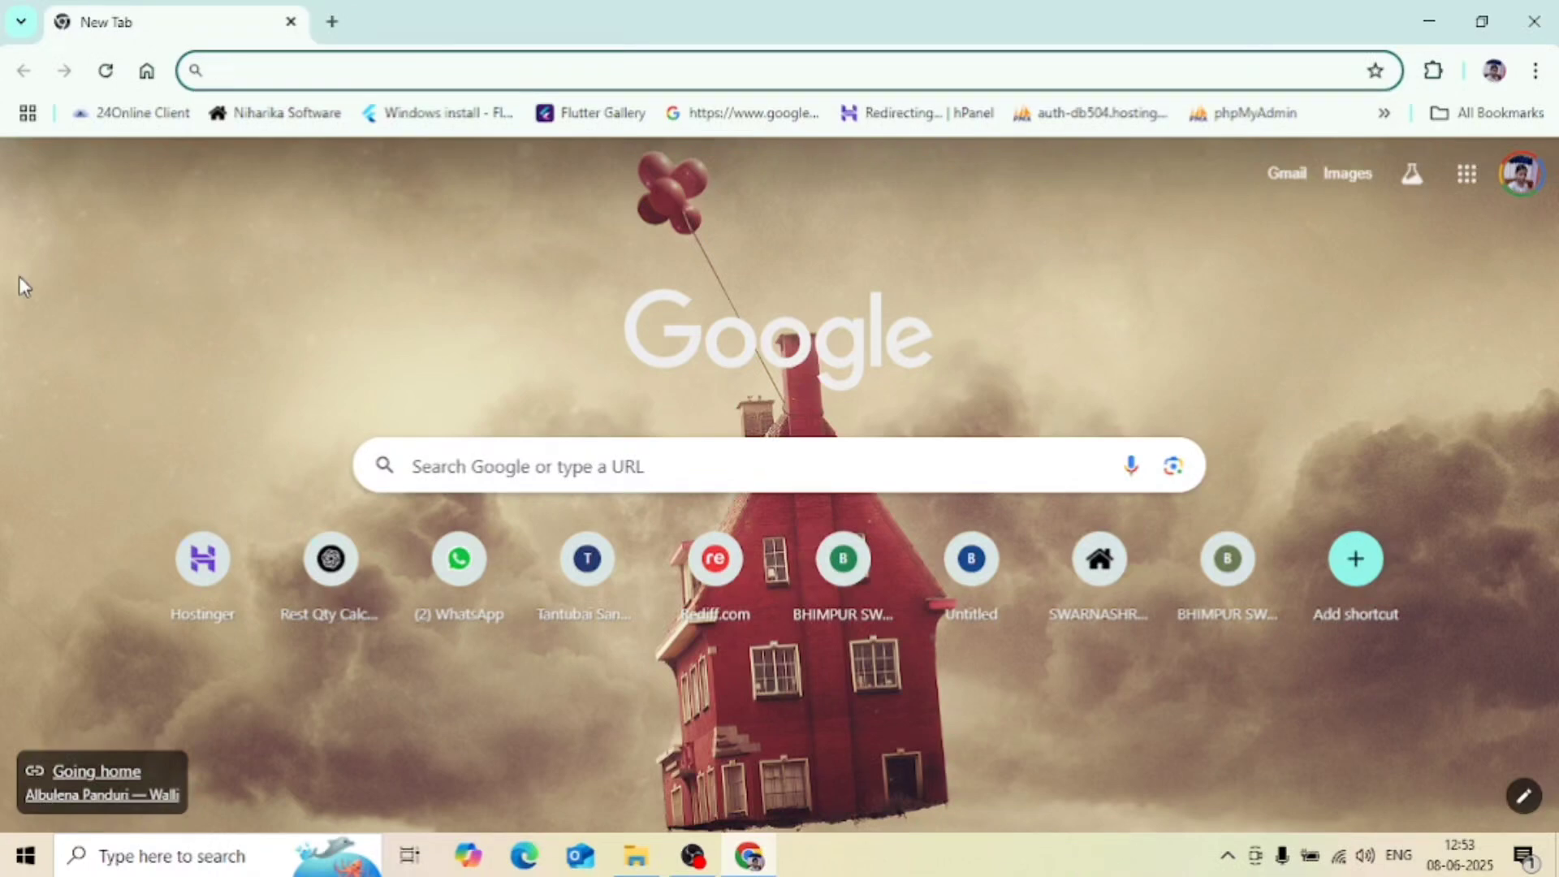
Step: Search the web for "xampp download for windows 10" and open the Apache Friends XAMPP site
left_click(286, 70)
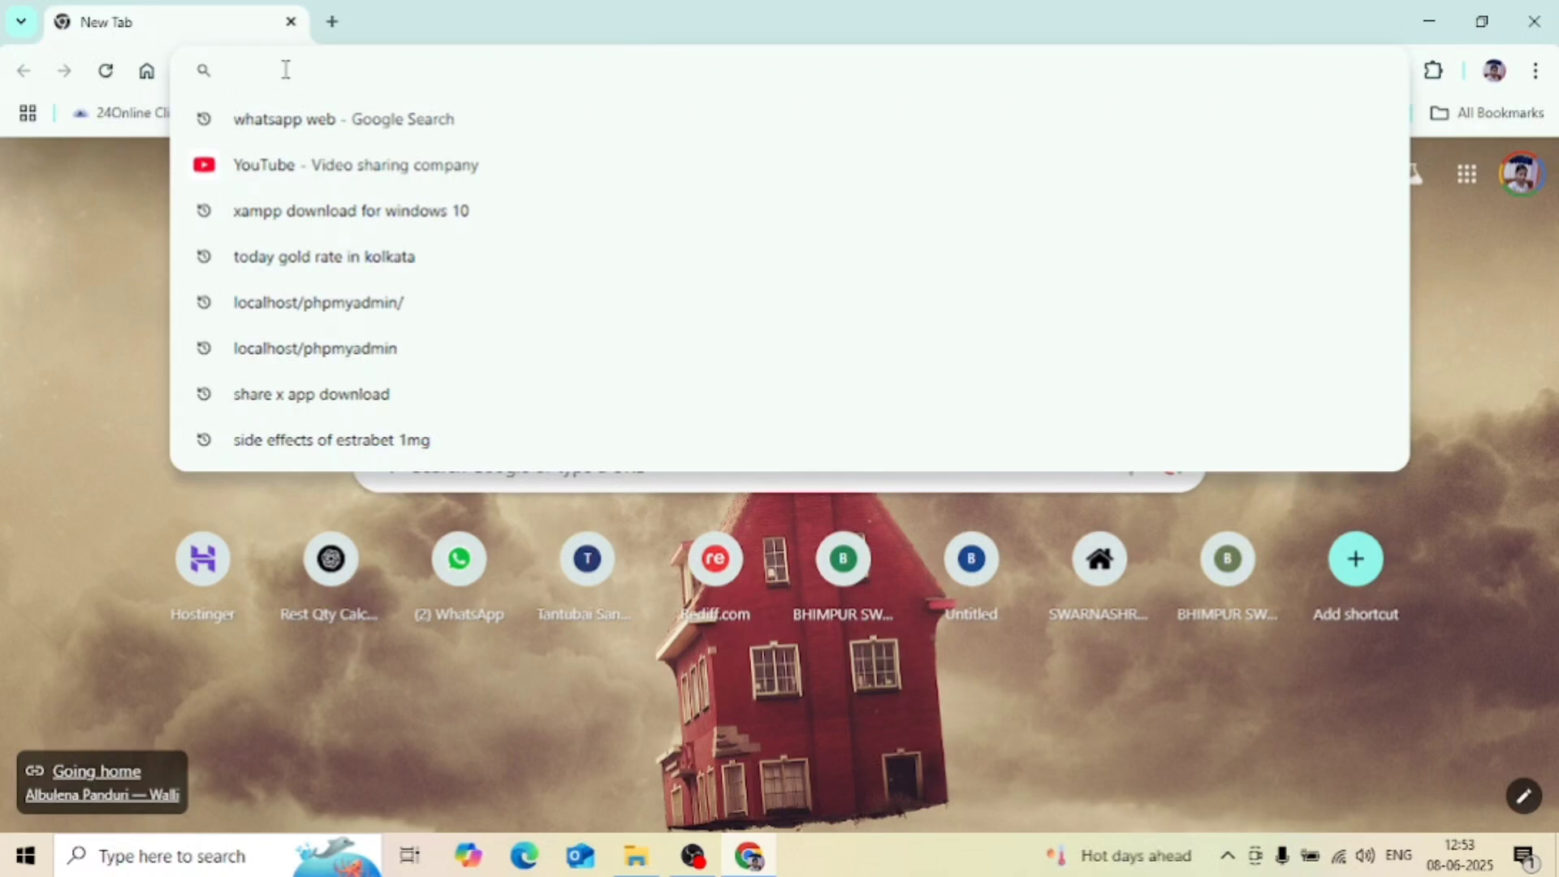
type("d")
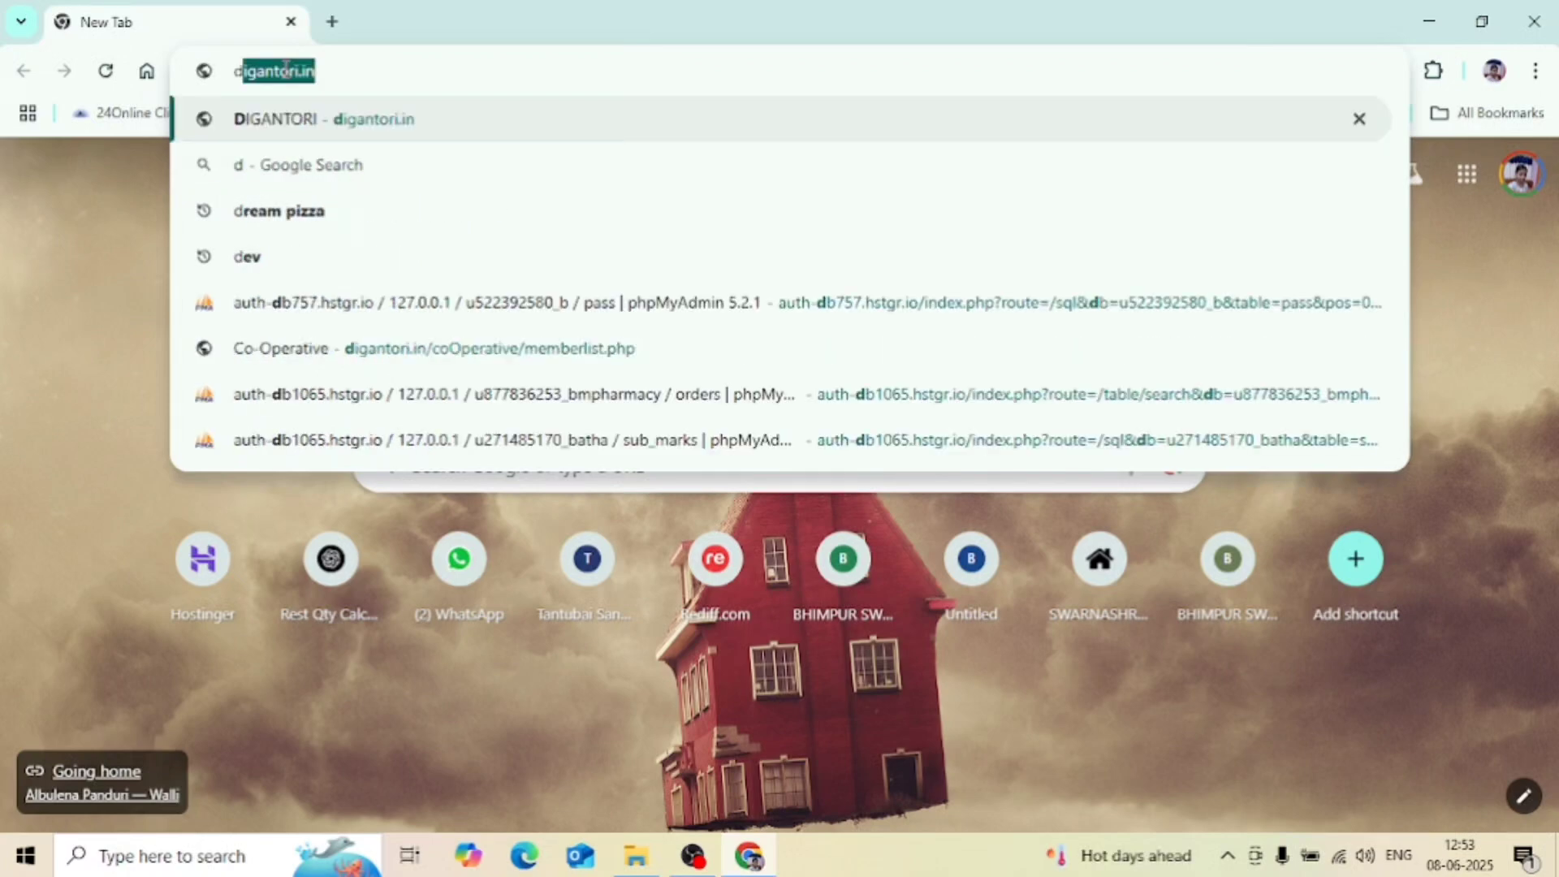
type("xampp")
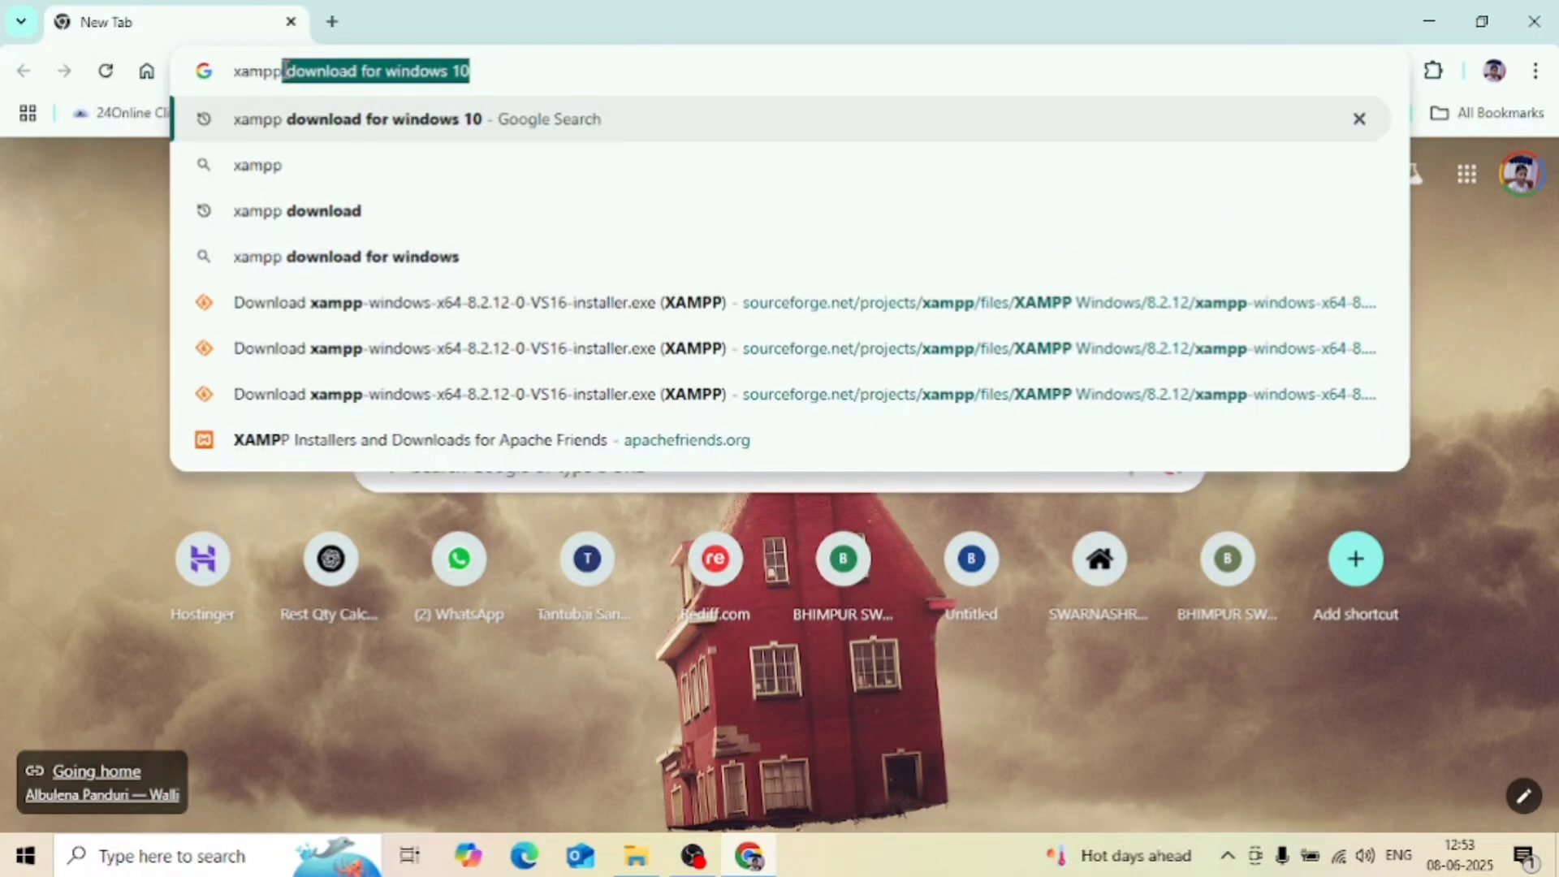
left_click(525, 69)
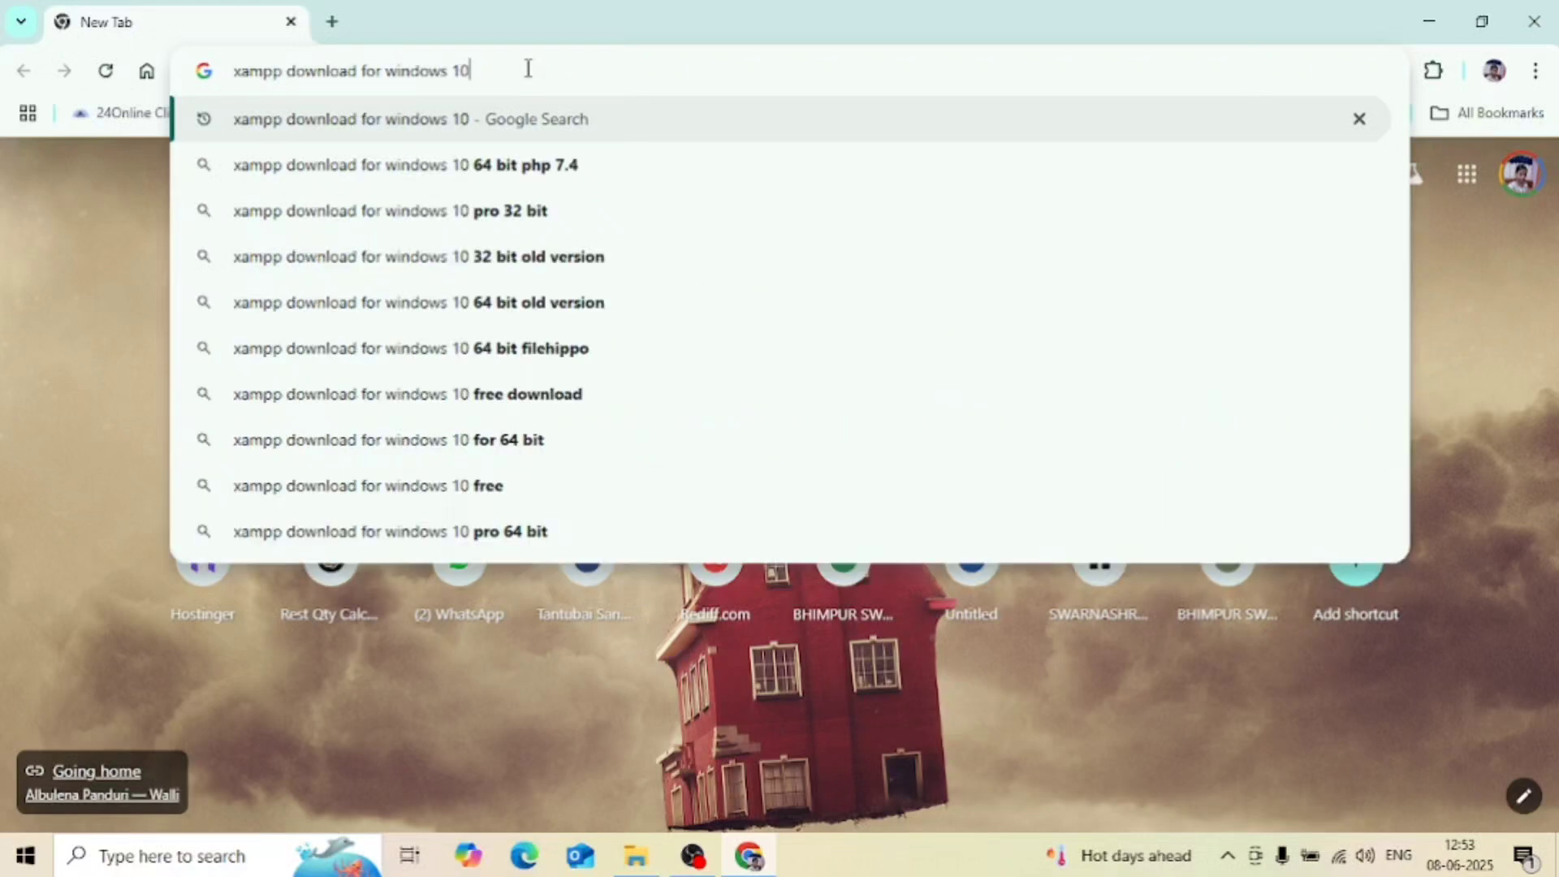
key("Return")
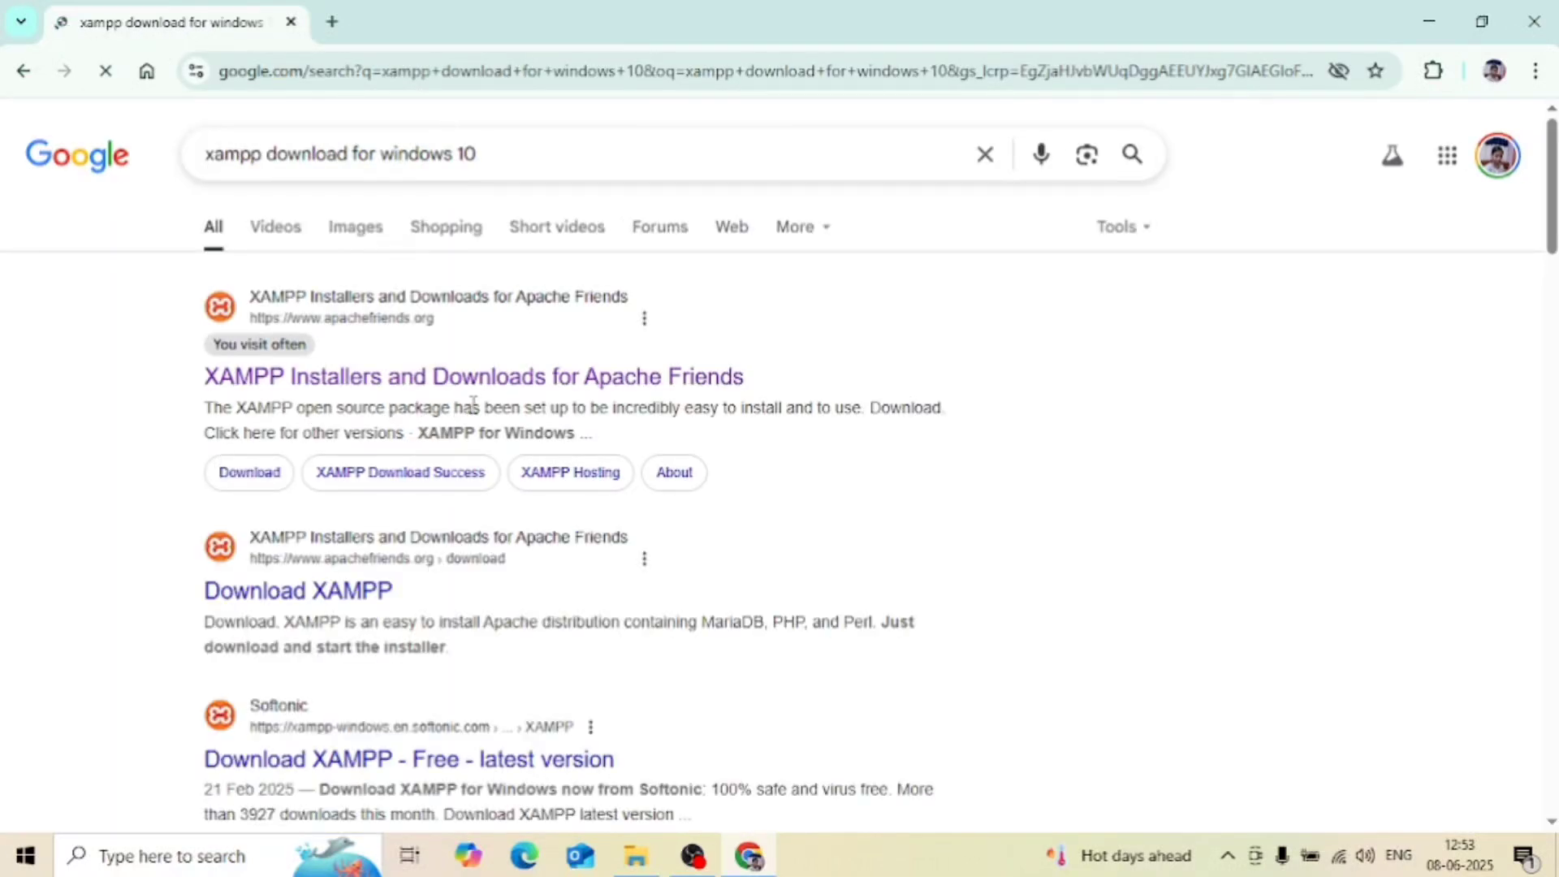
left_click(521, 387)
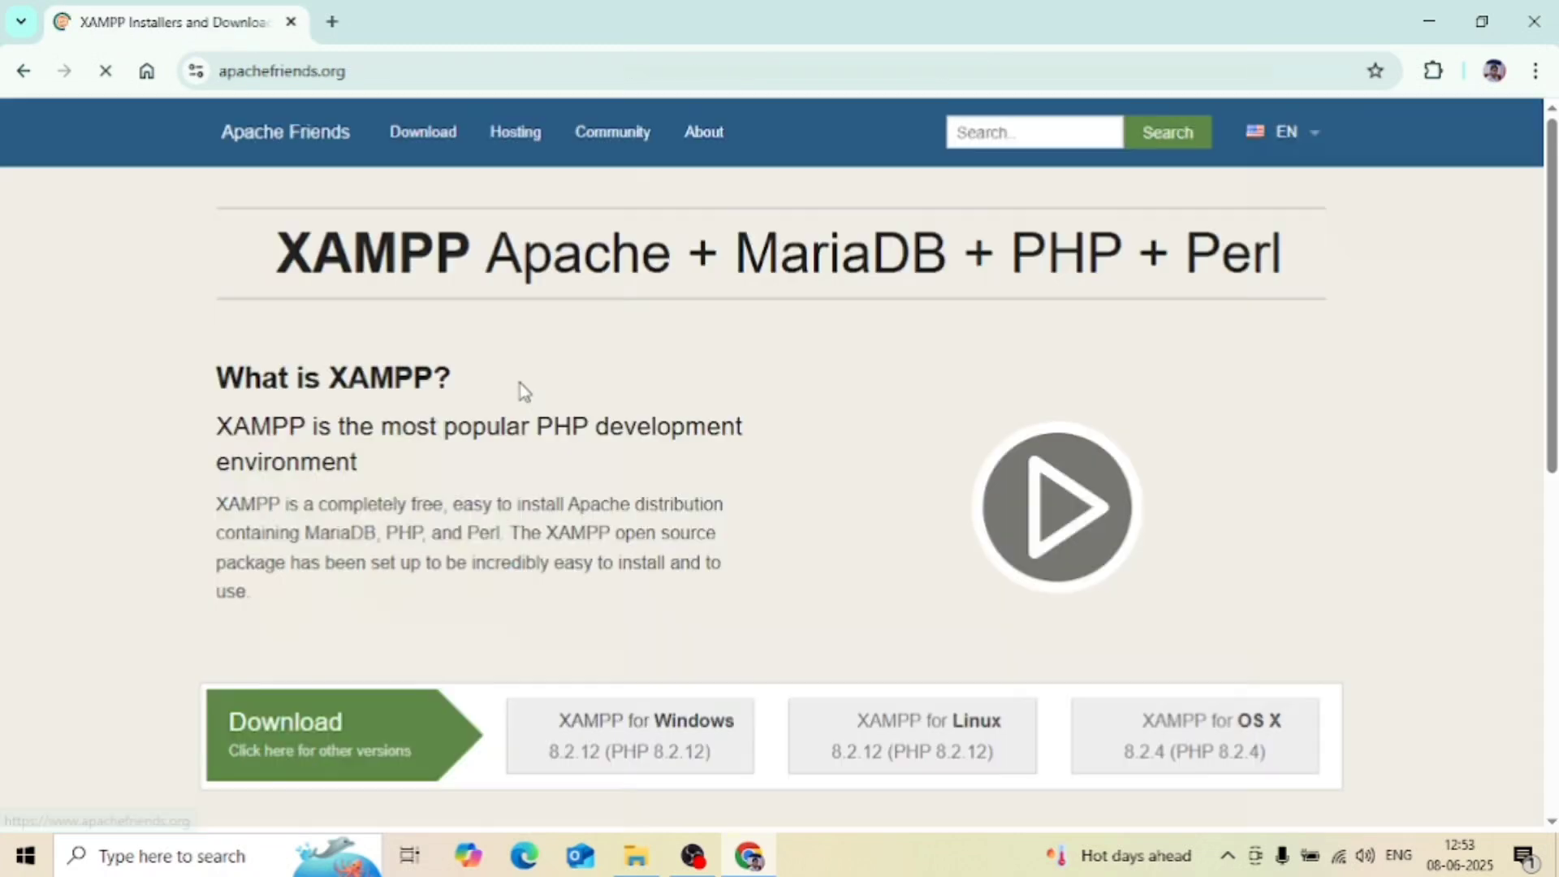
Step: Download the XAMPP for Windows 8.2.12 installer and save it in the Downloads folder under the suggested name
scroll(476, 609, "down", 2)
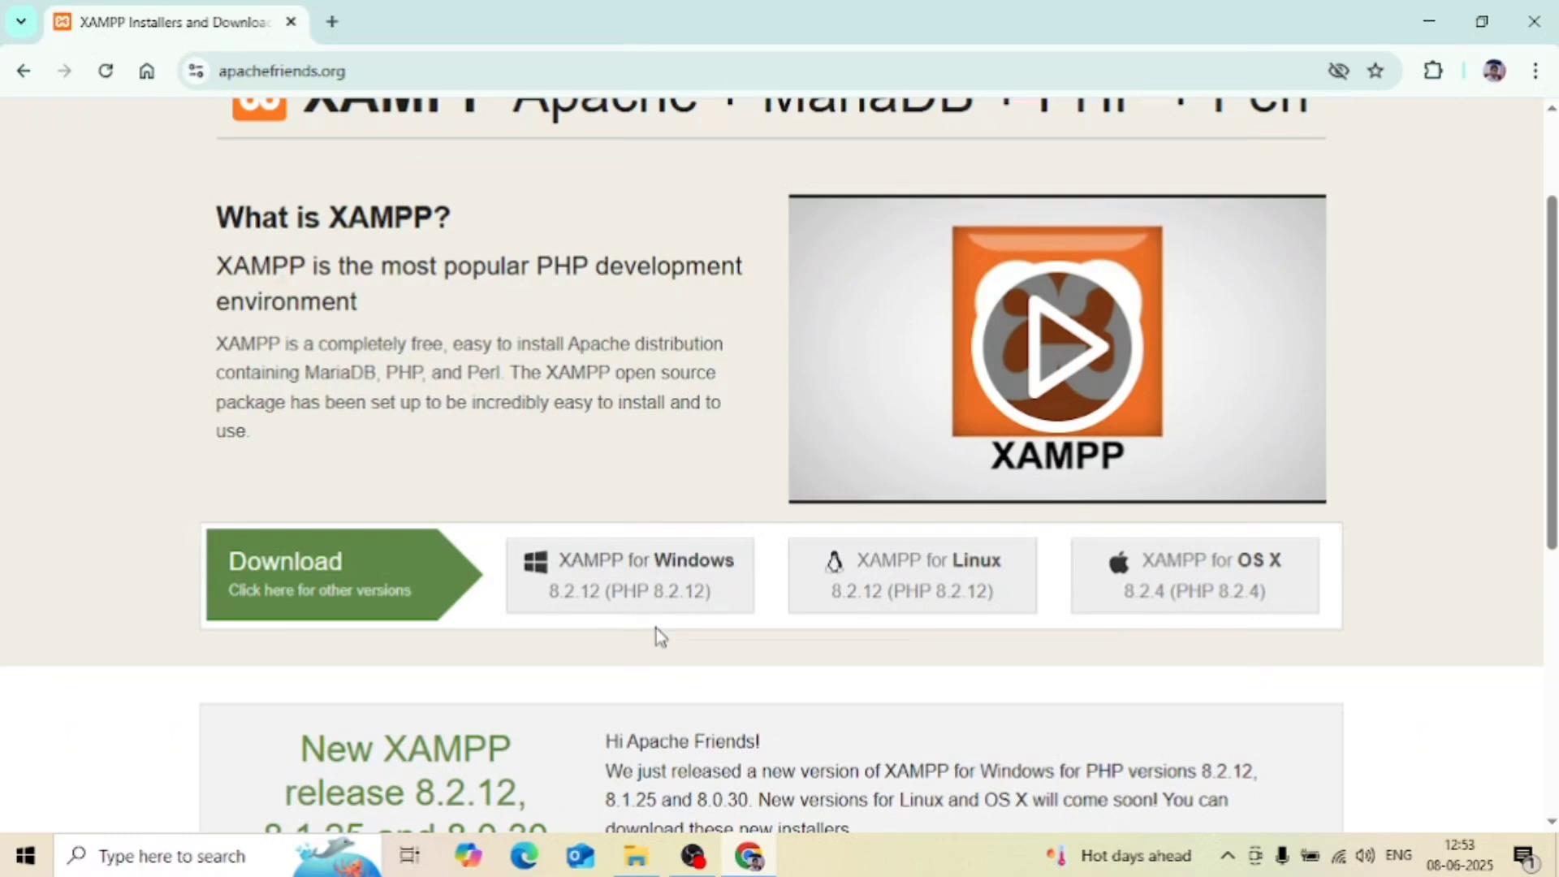
left_click(646, 562)
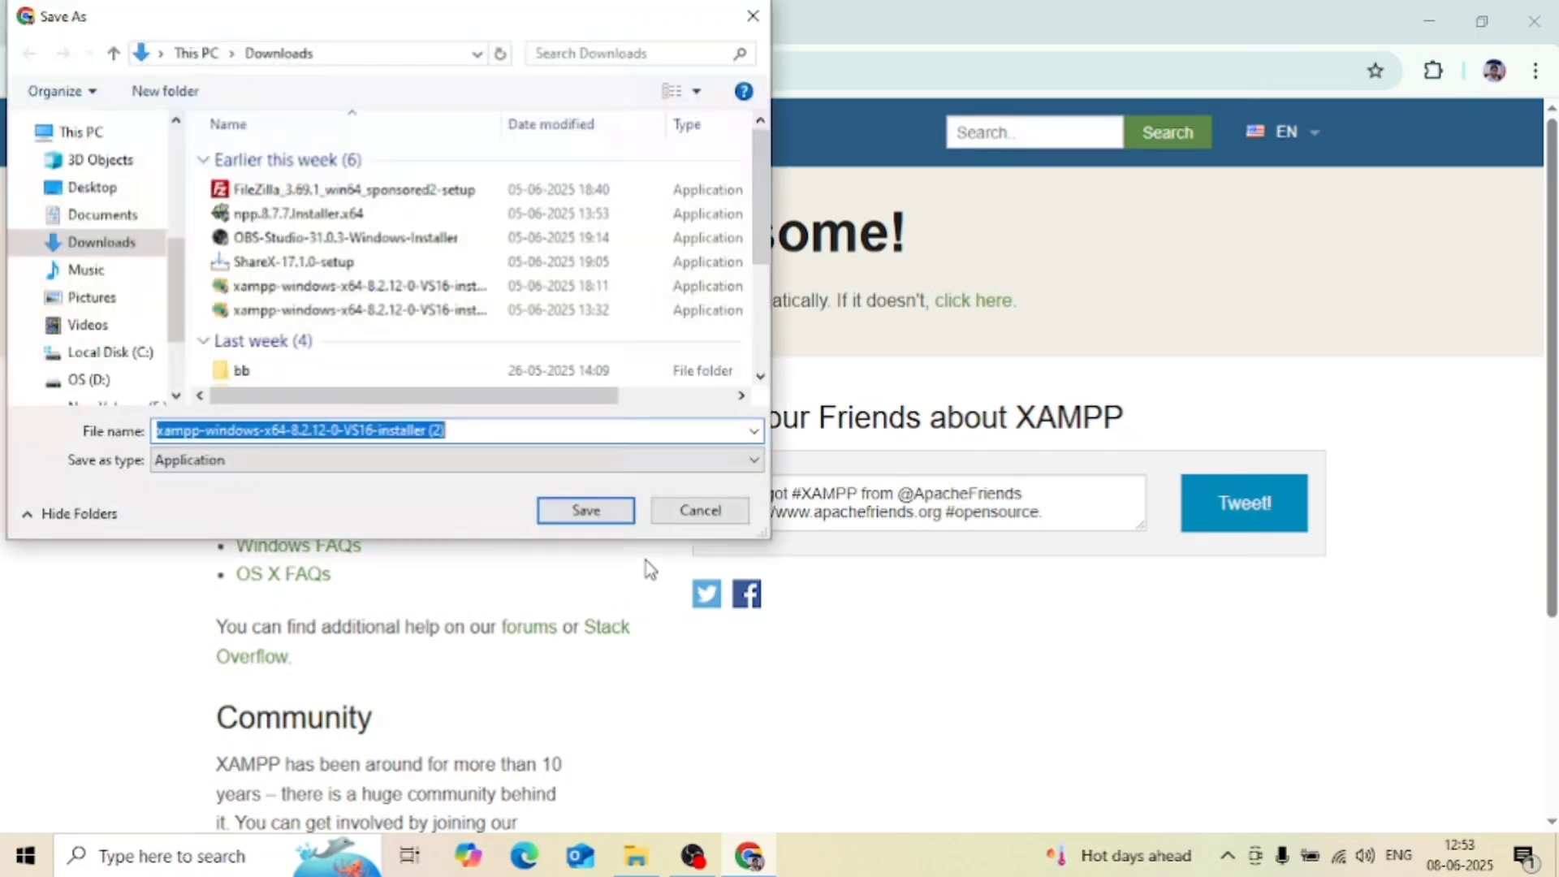
left_click(587, 512)
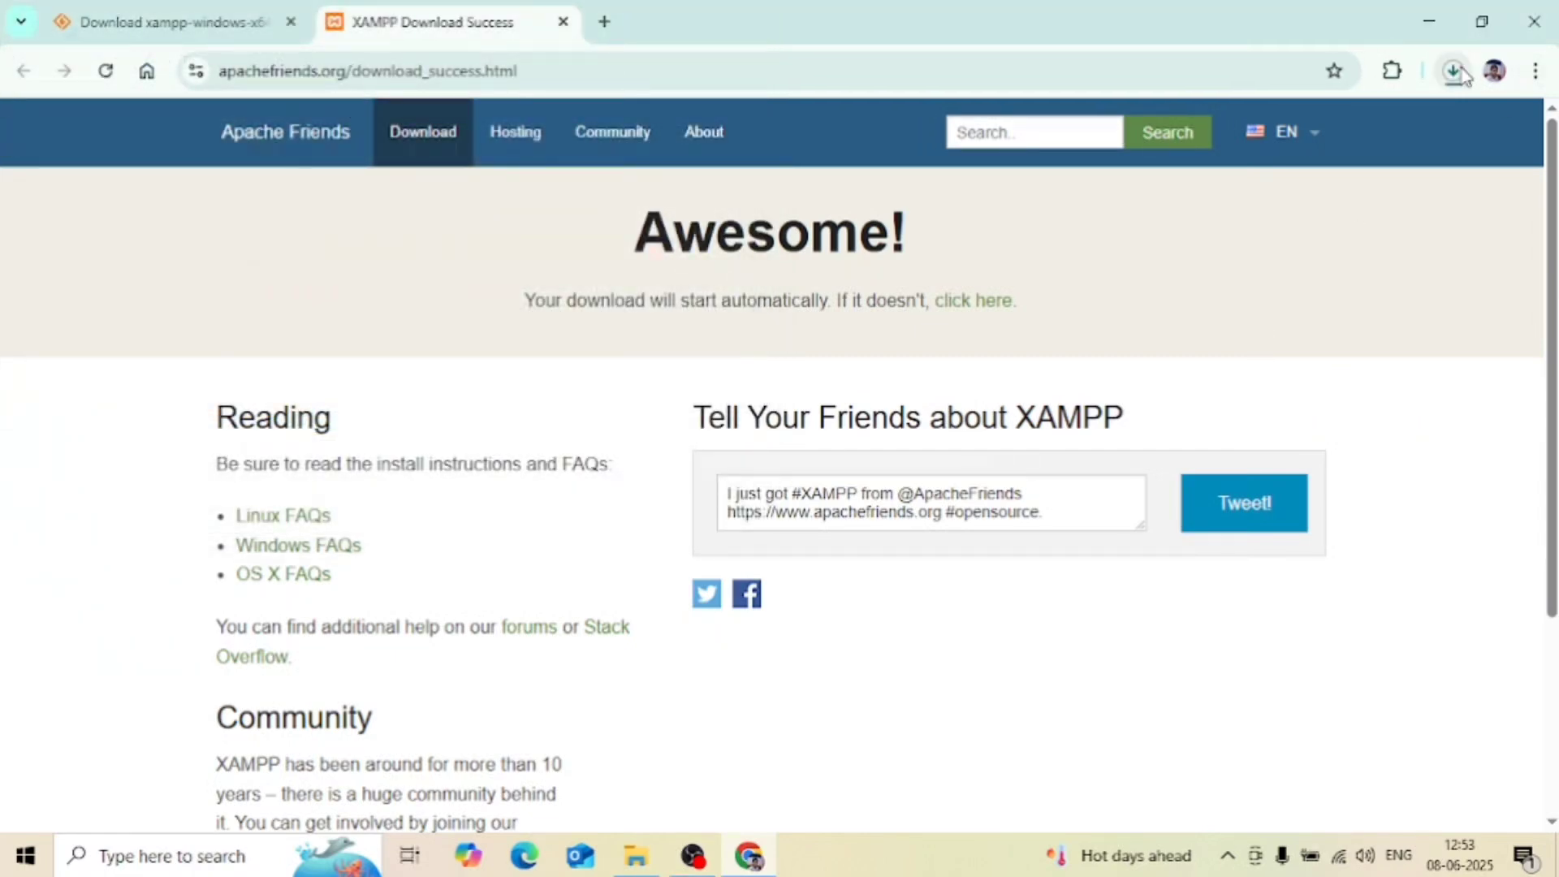
Step: Launch the downloaded XAMPP installer from the browser's recent downloads and accept the User Account Control warning
left_click(1455, 71)
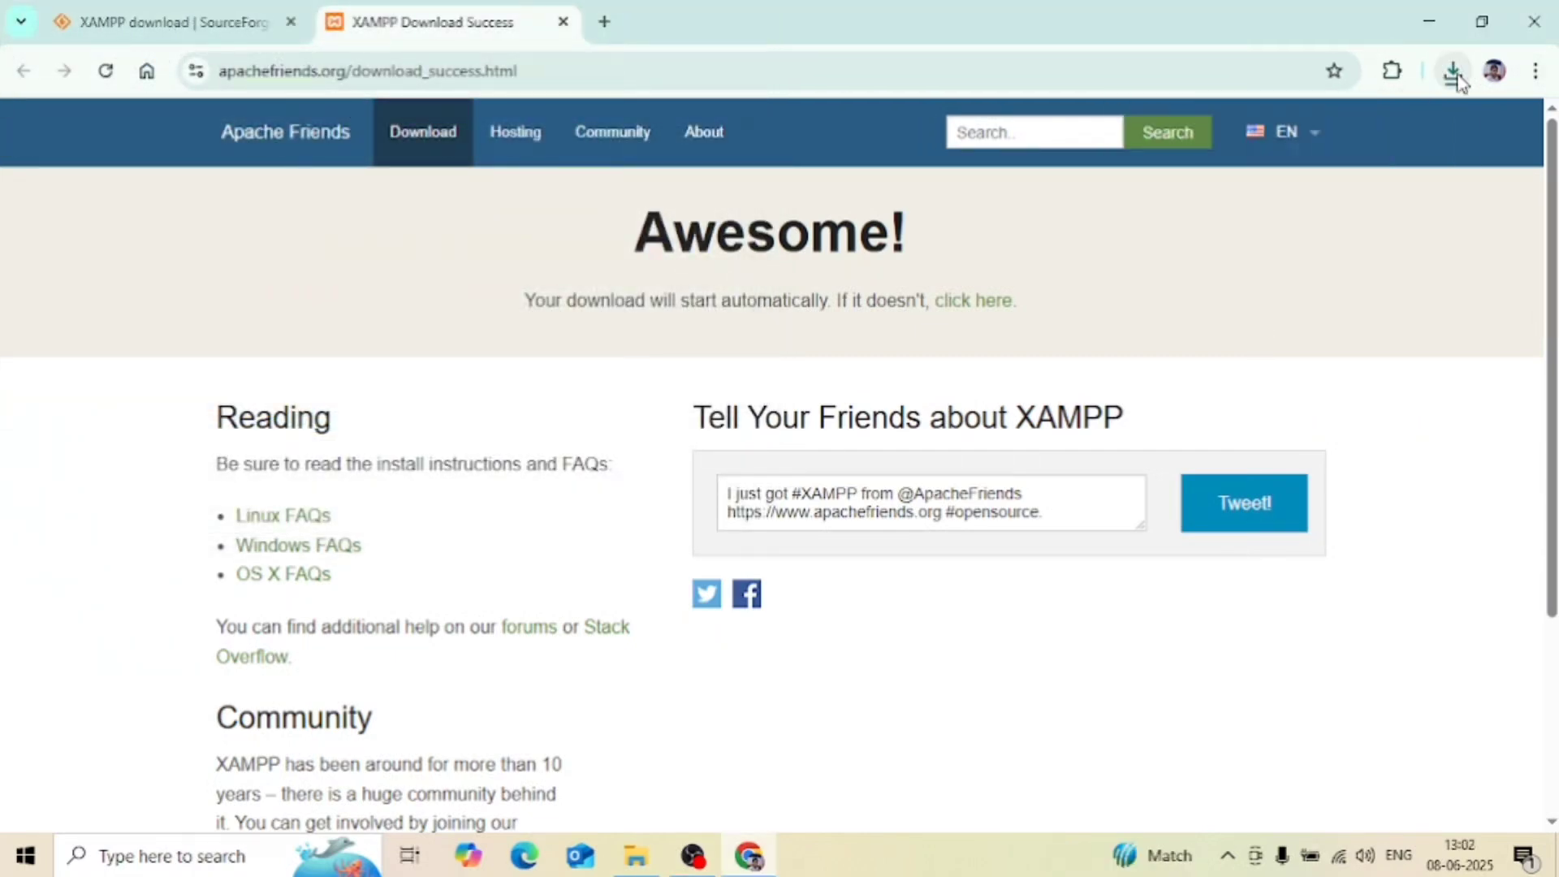
left_click(1454, 73)
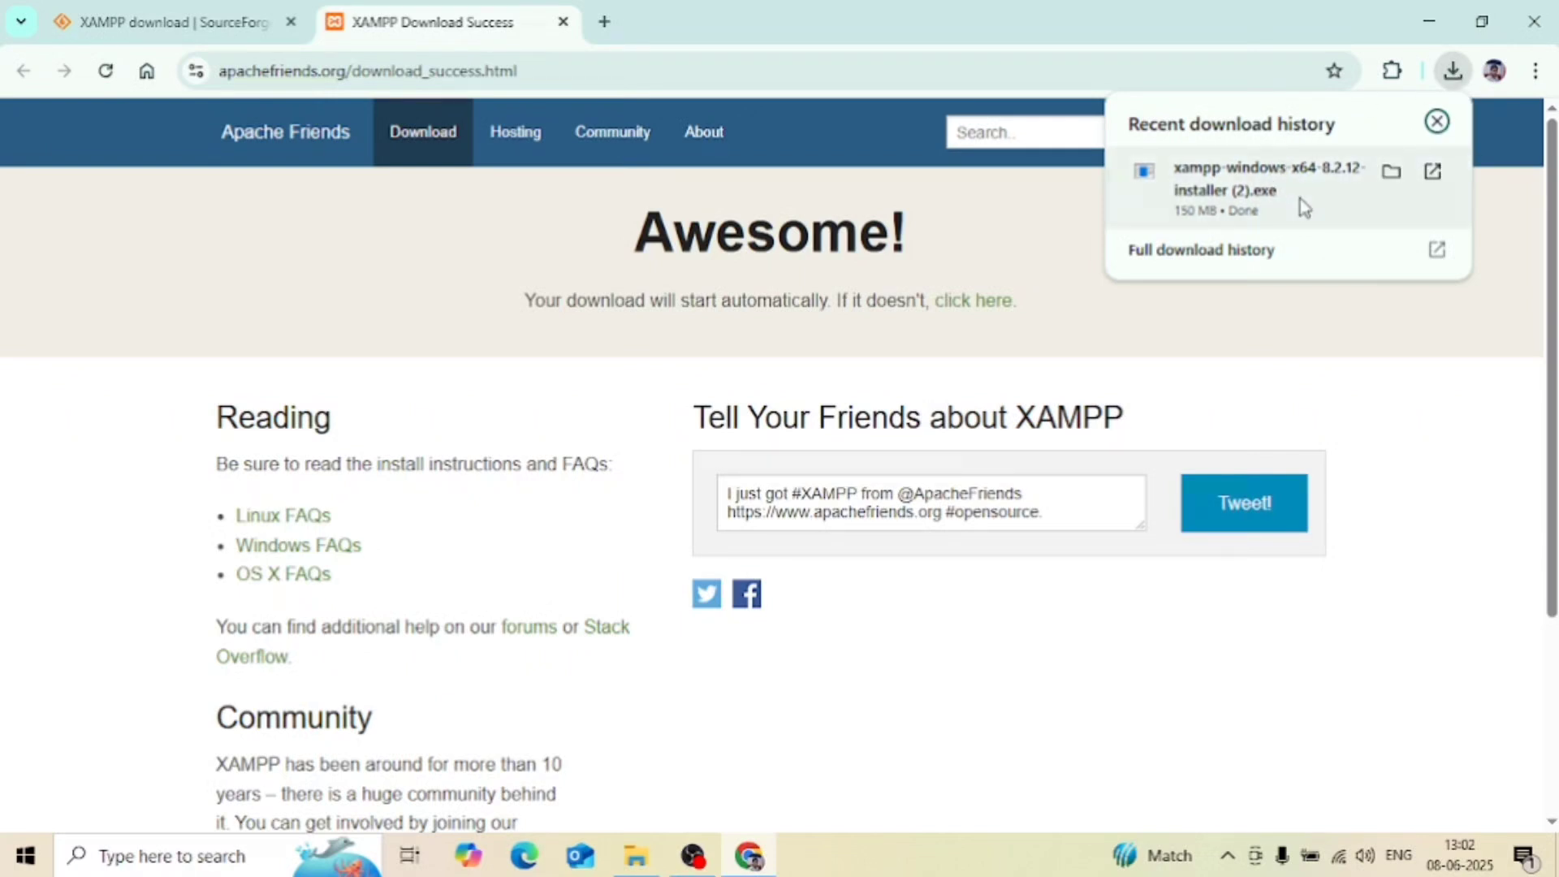
left_click(1334, 193)
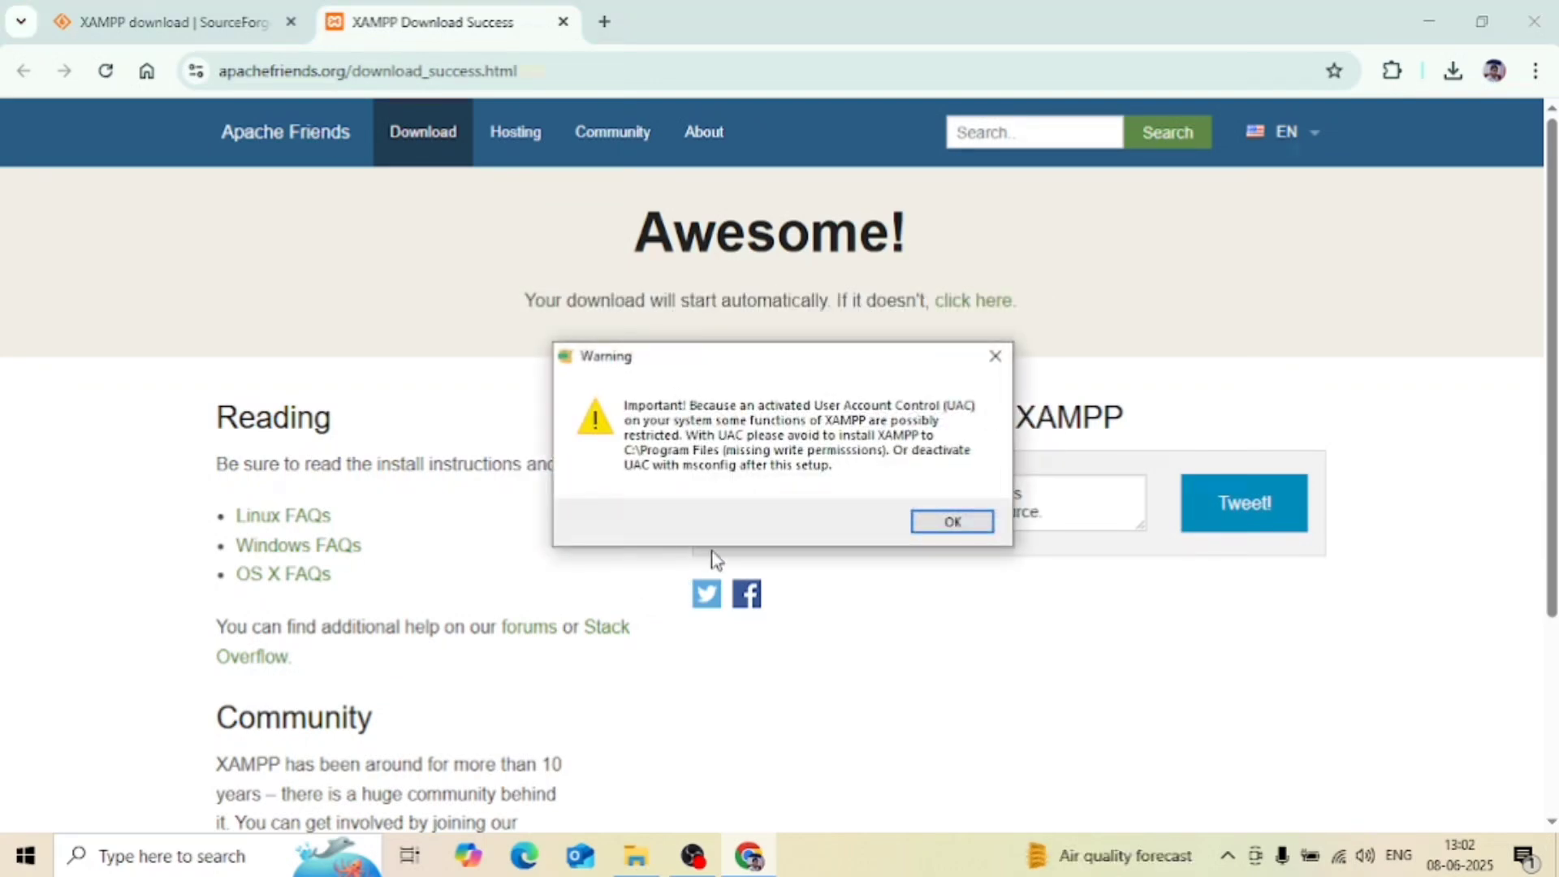
left_click(934, 522)
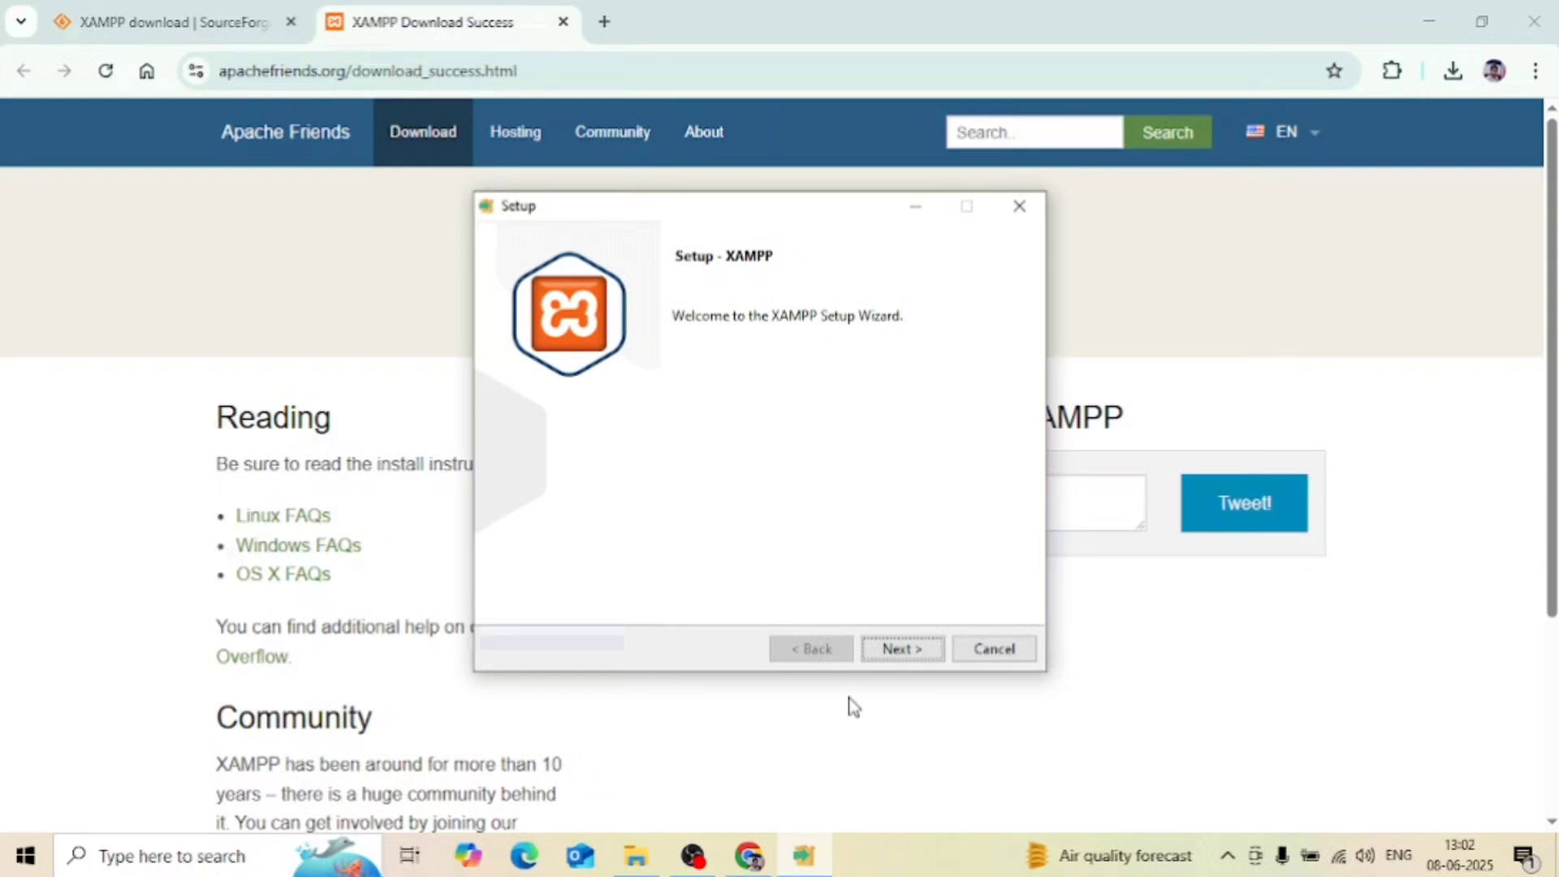
Step: Install XAMPP with the default components into C:\xampp in English, and finish setup with the Control Panel starting
left_click(900, 654)
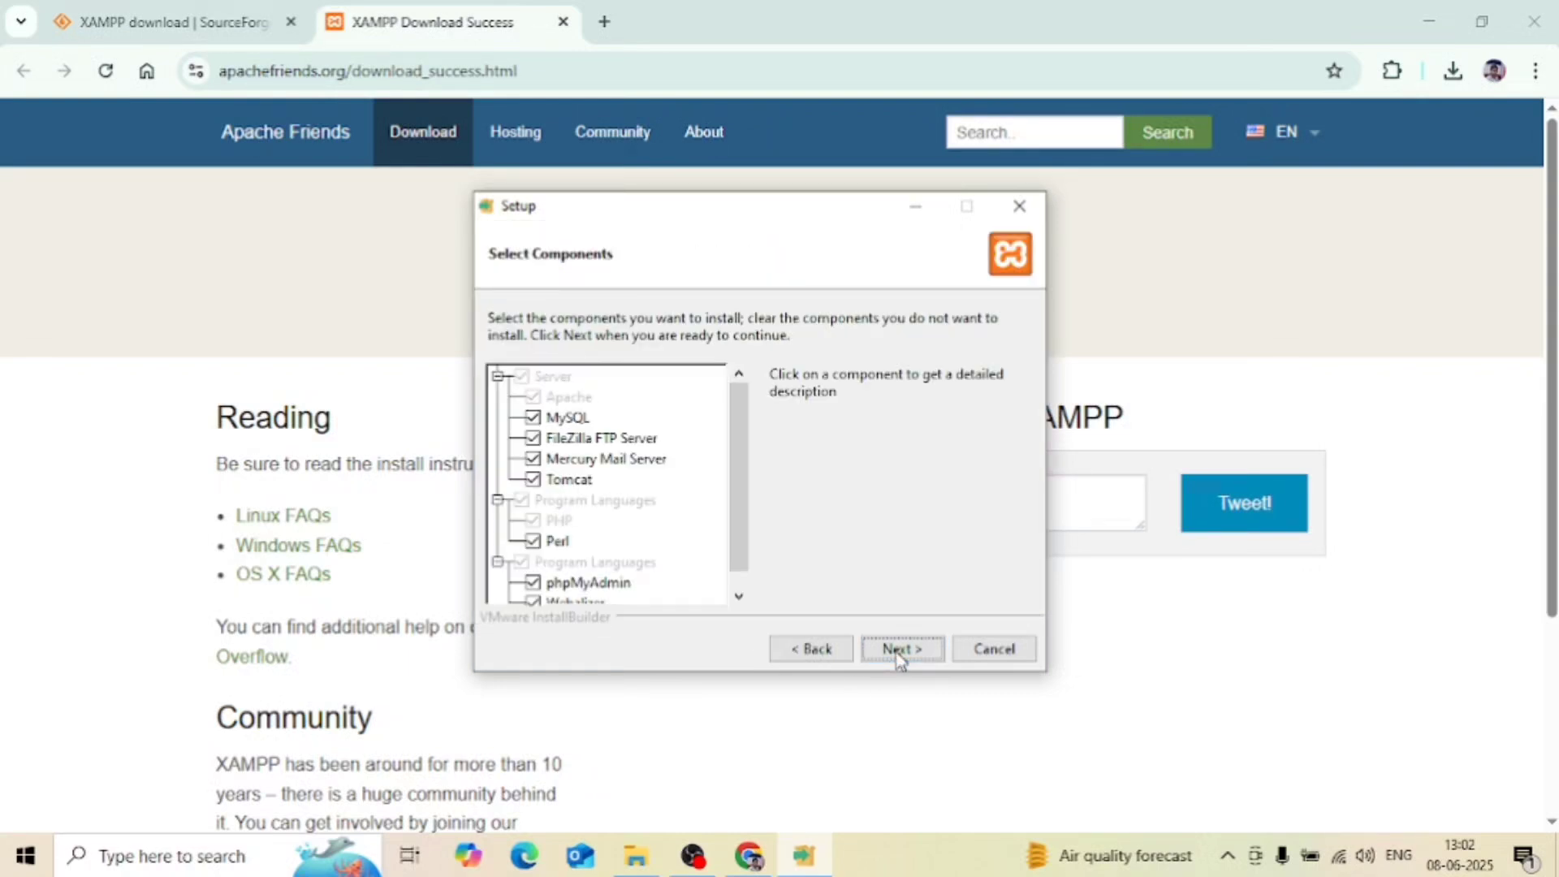
left_click(900, 650)
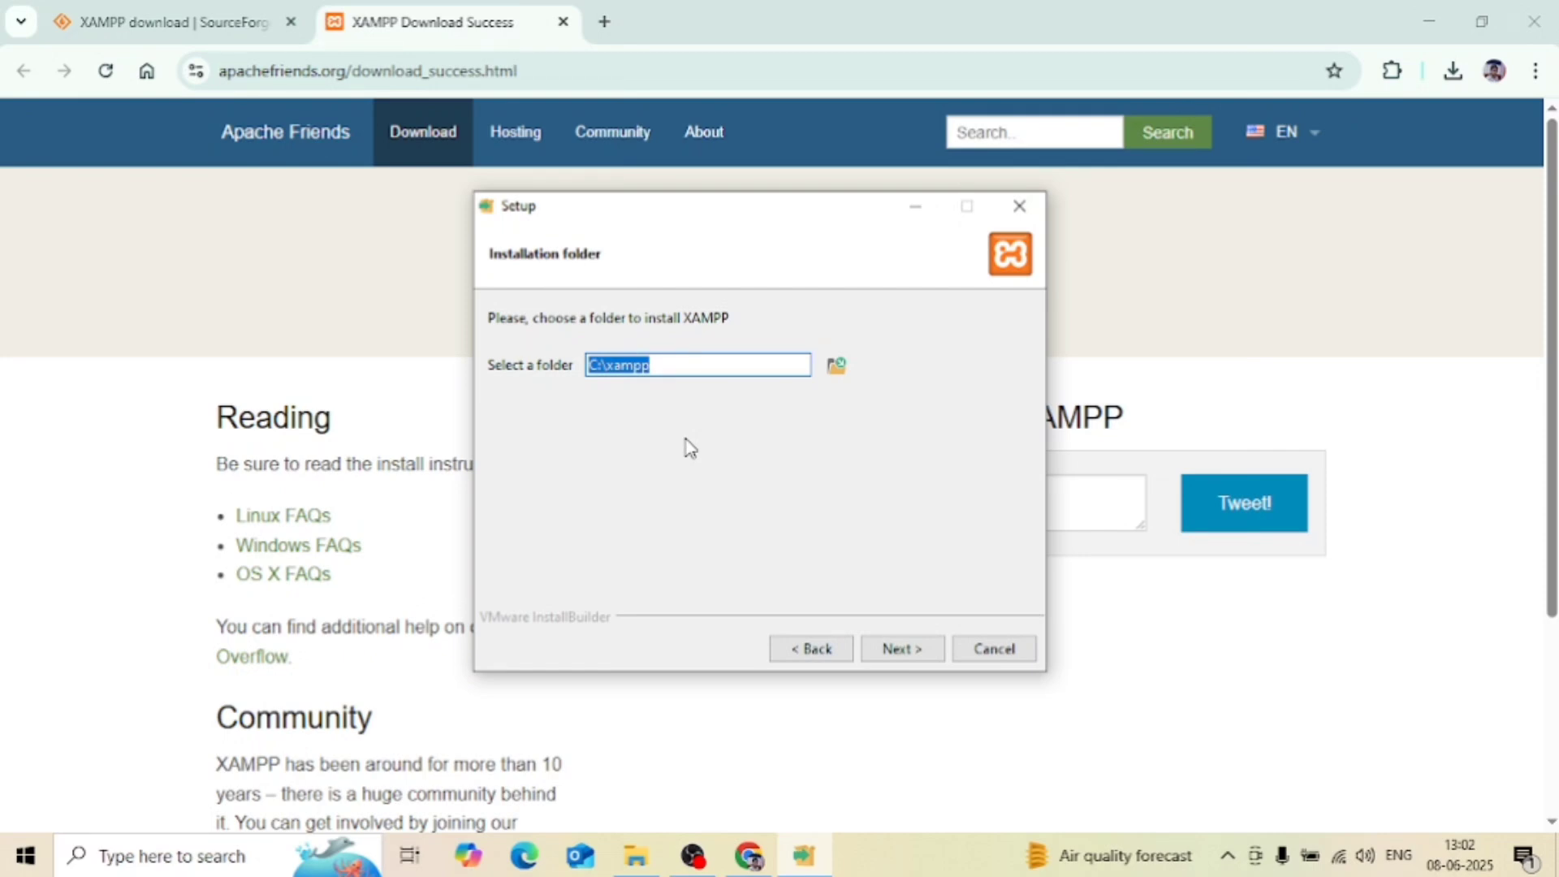
left_click(899, 649)
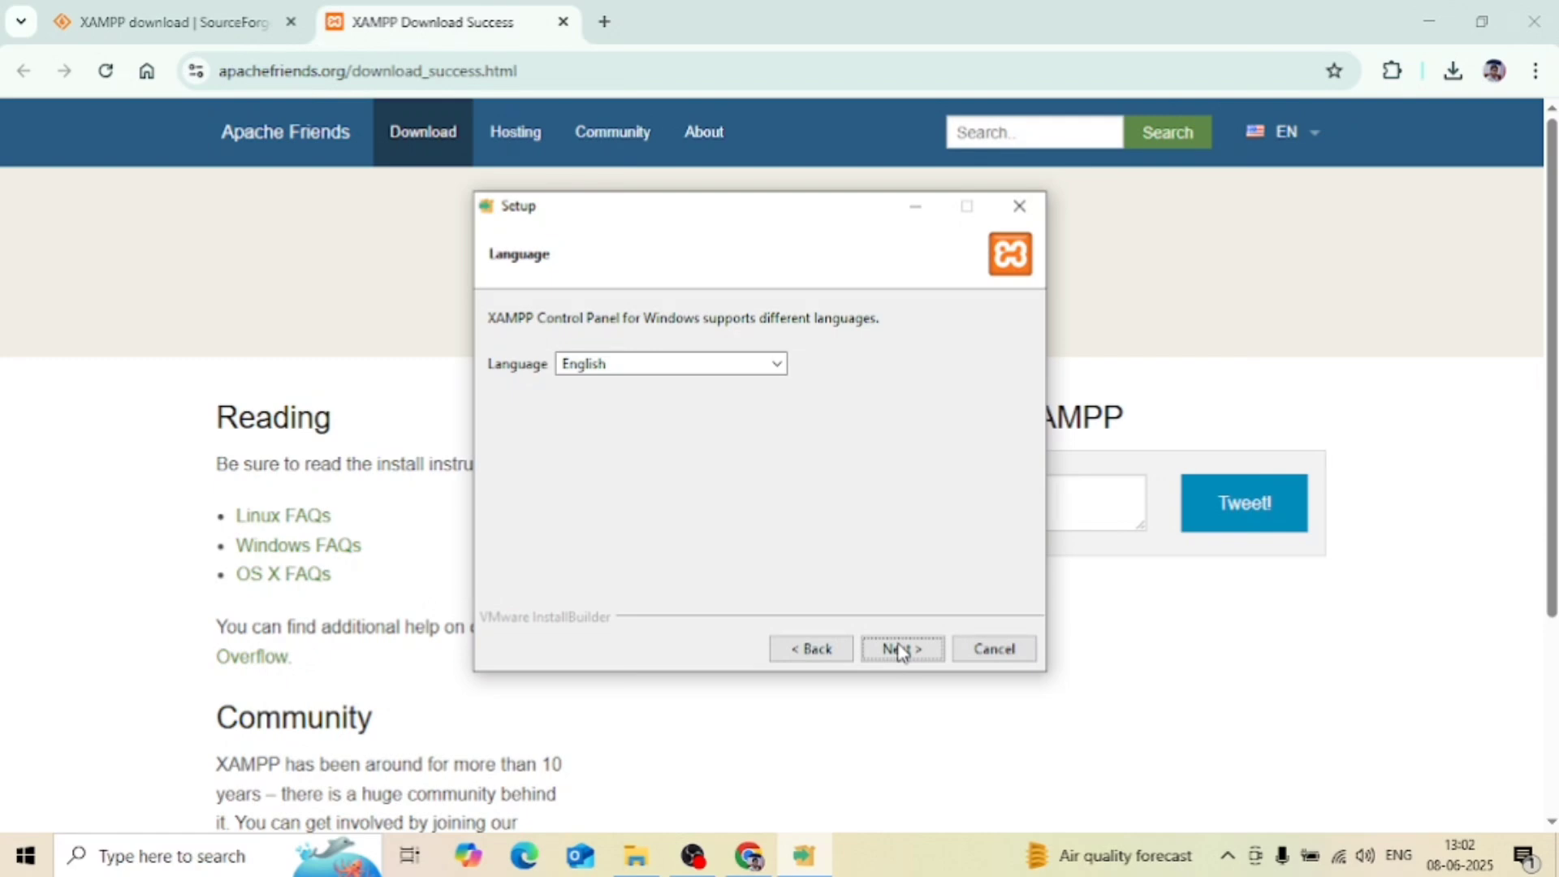
left_click(900, 649)
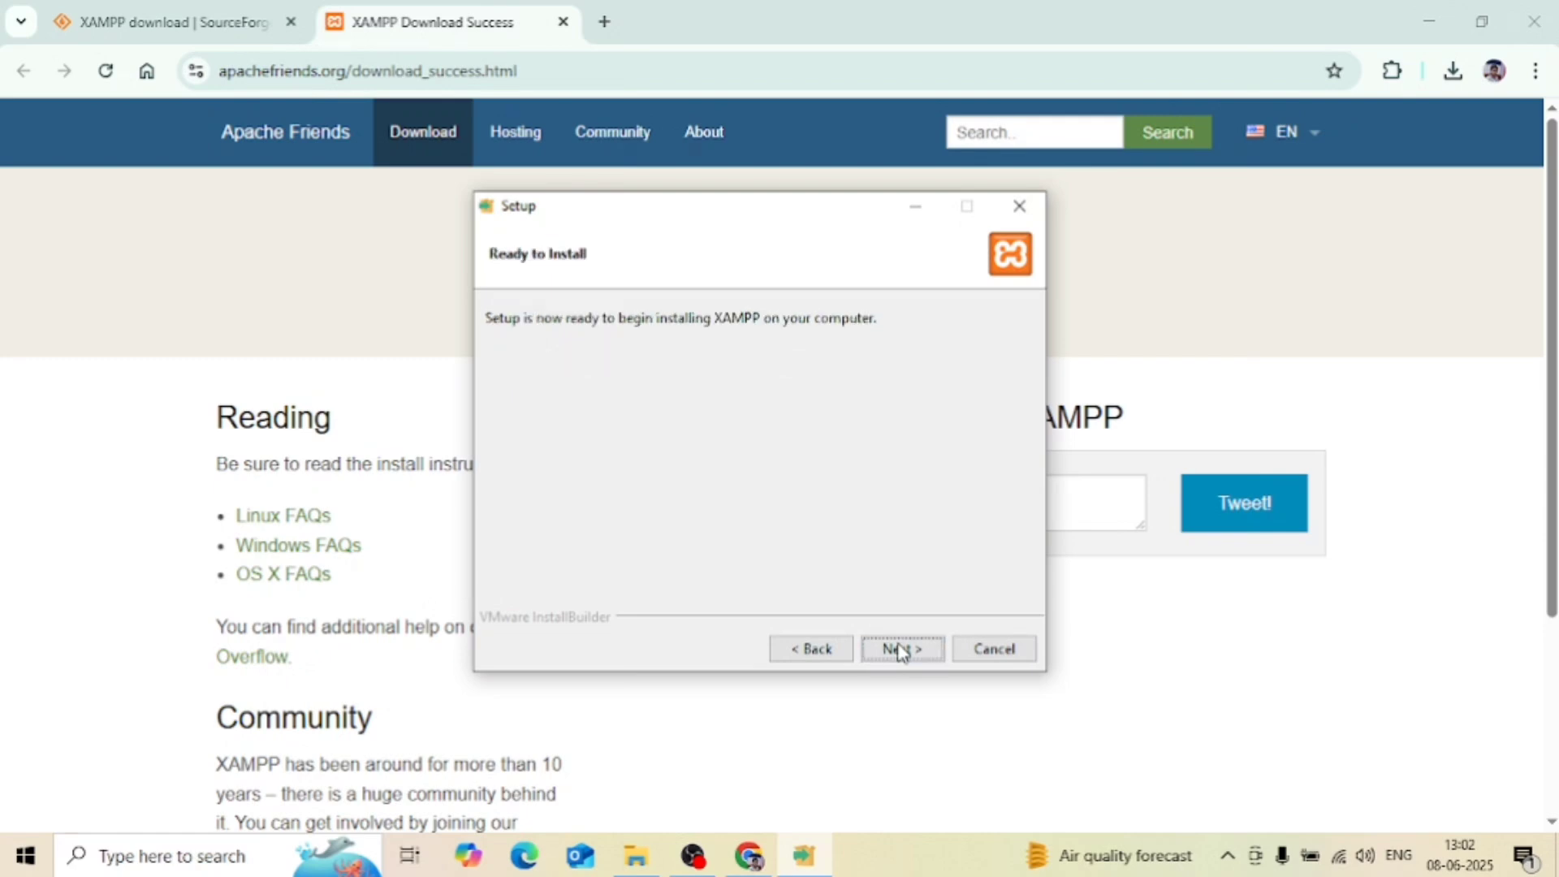
left_click(900, 650)
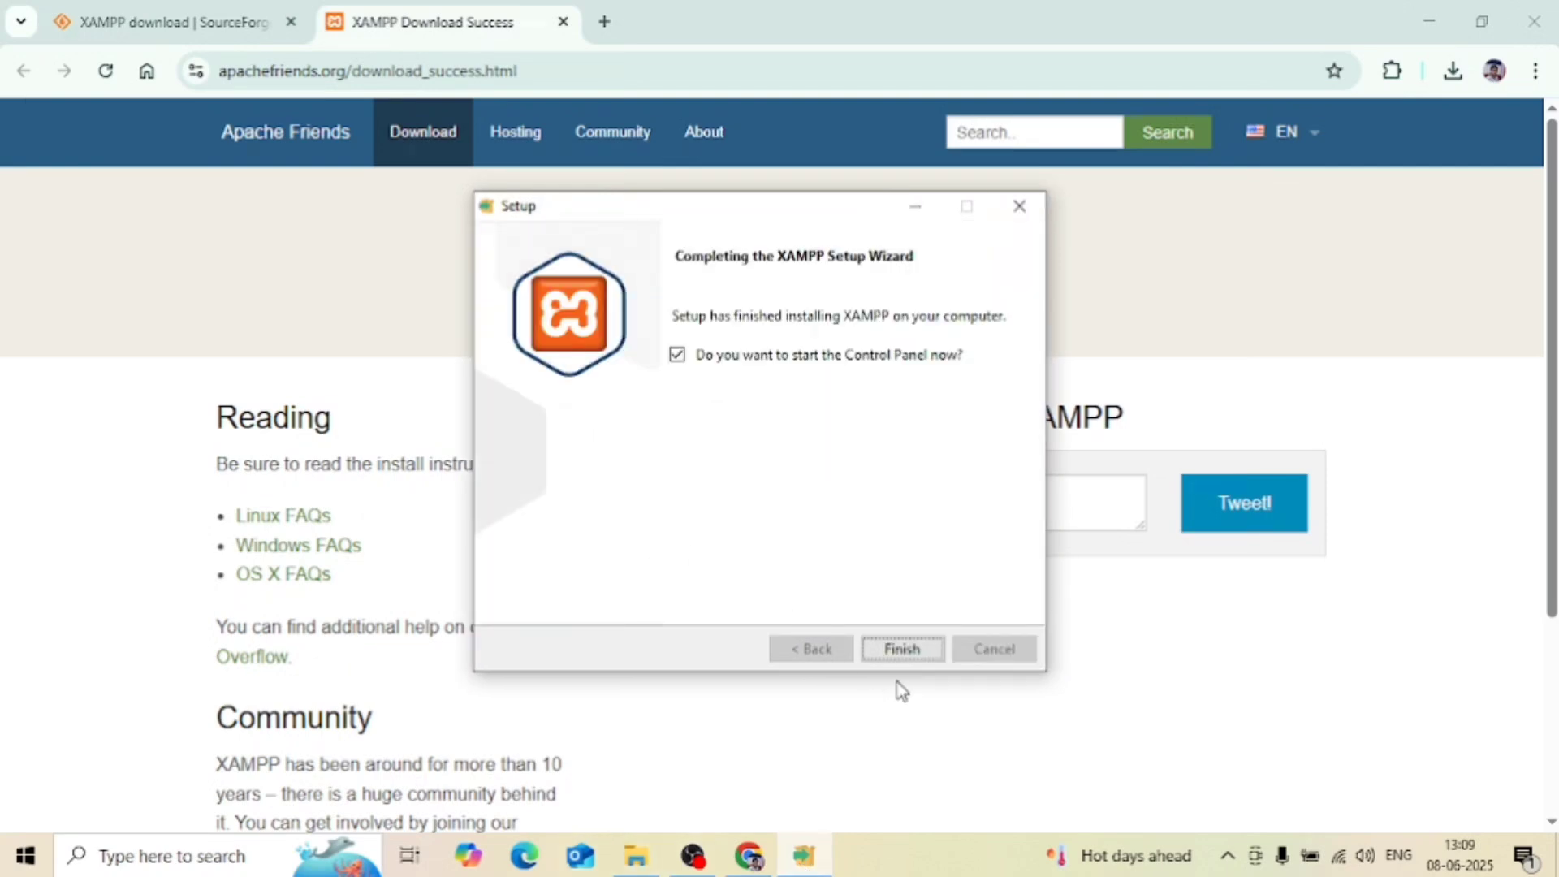
left_click(903, 649)
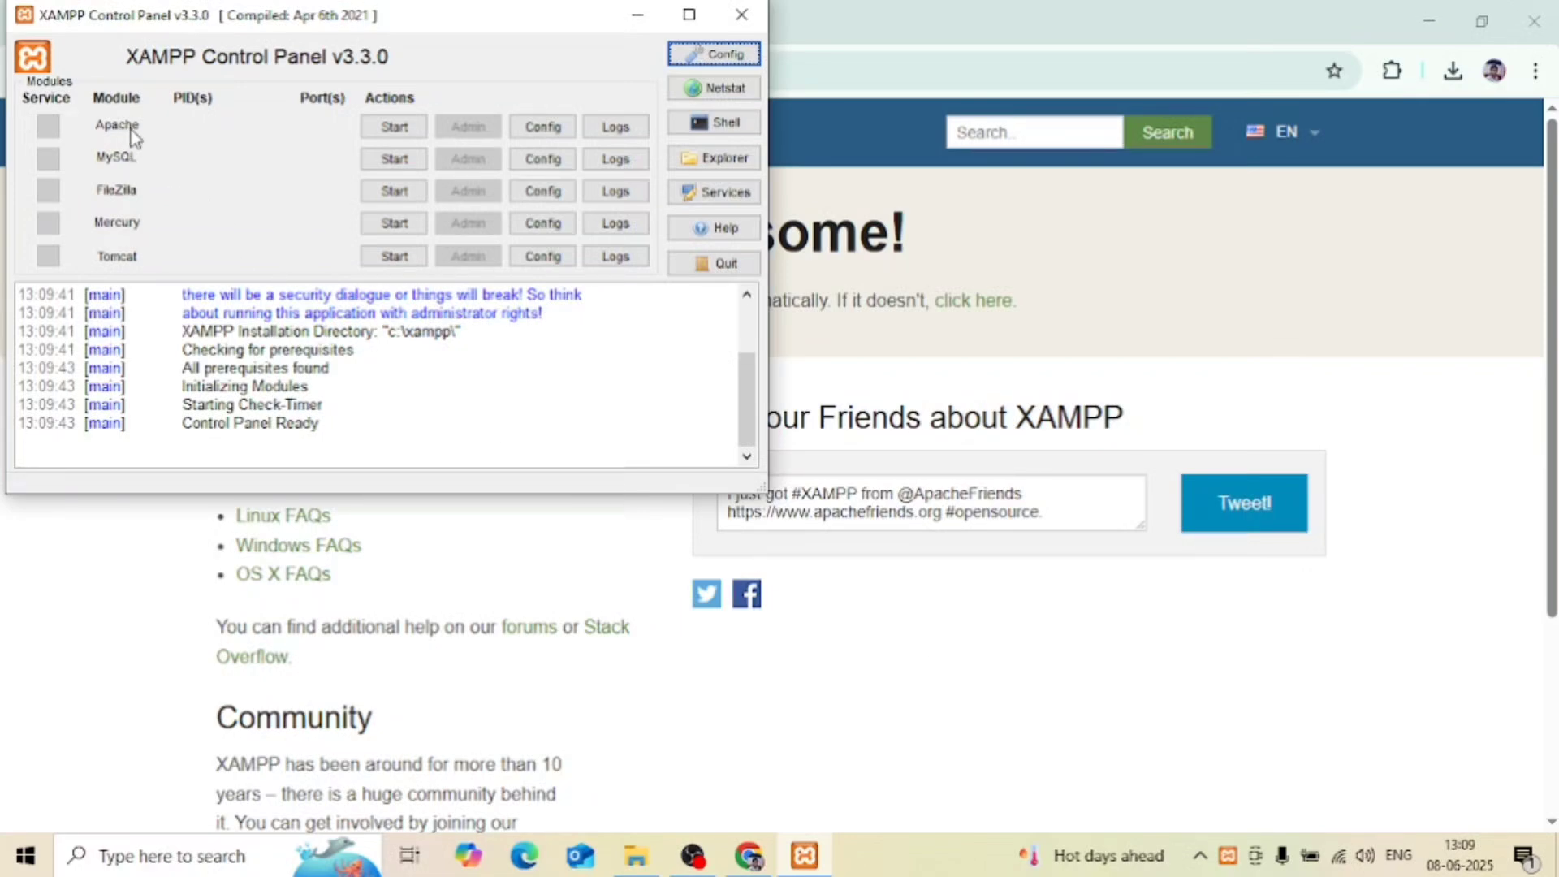
Step: Start the Apache and MySQL modules in the XAMPP Control Panel and minimize its window
left_click(402, 134)
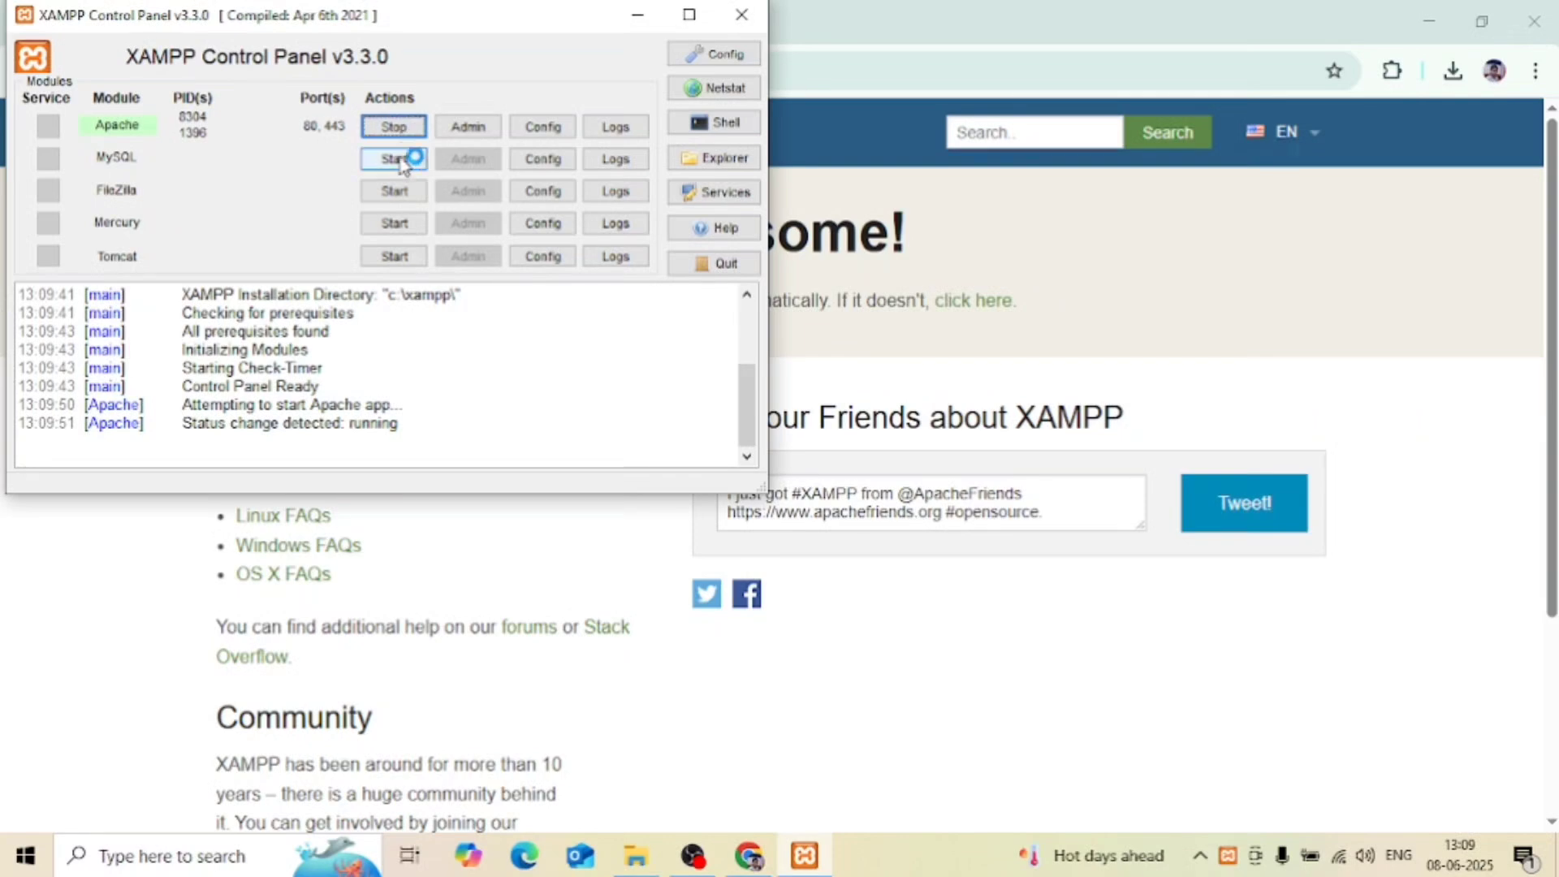
left_click(400, 161)
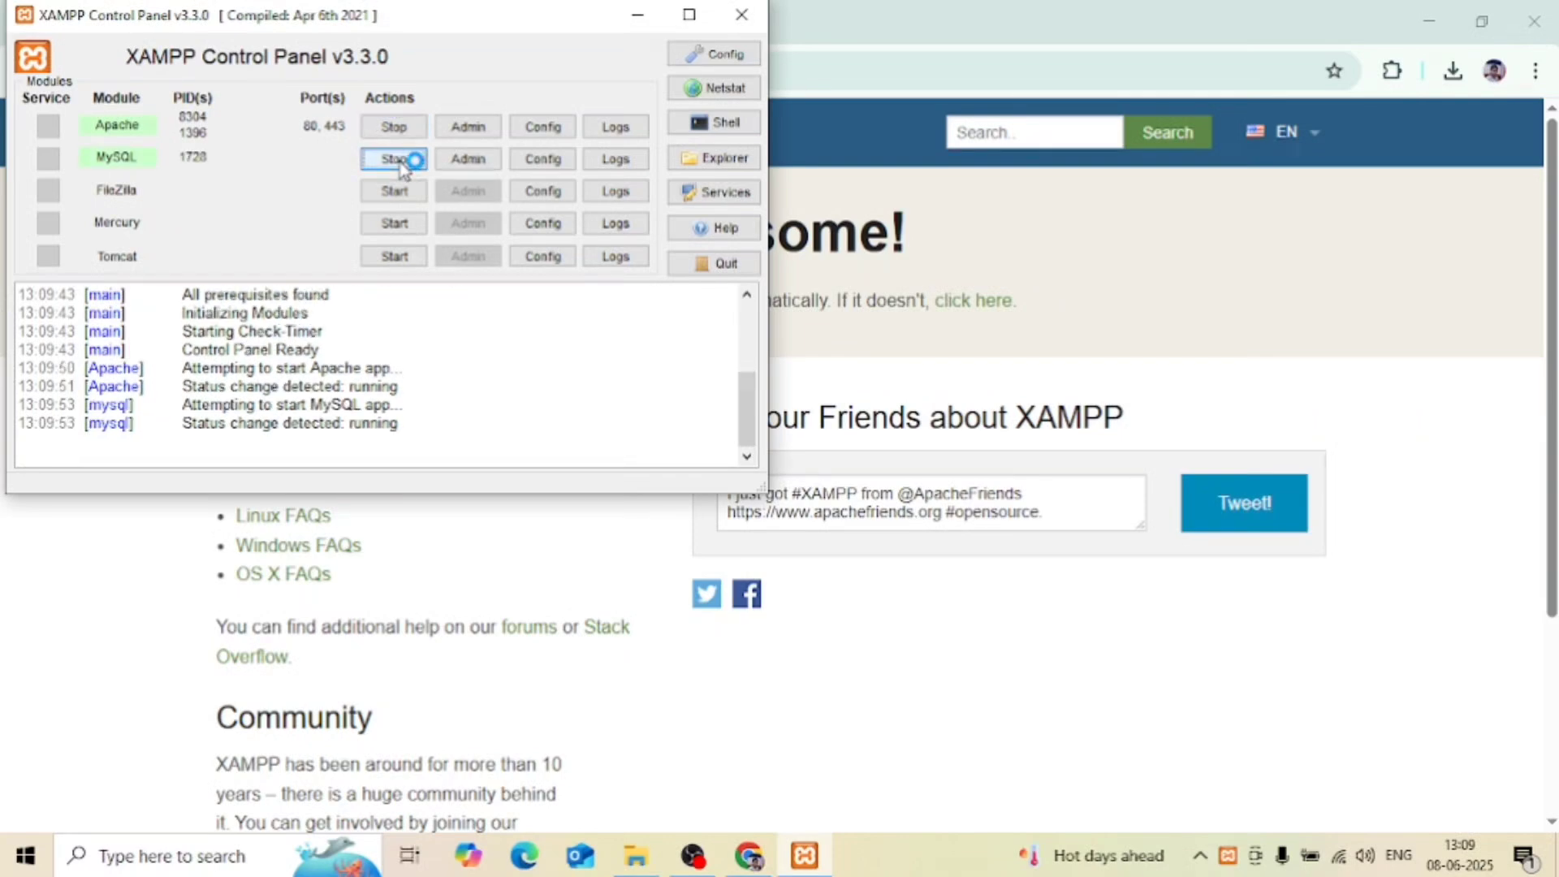
left_click(642, 14)
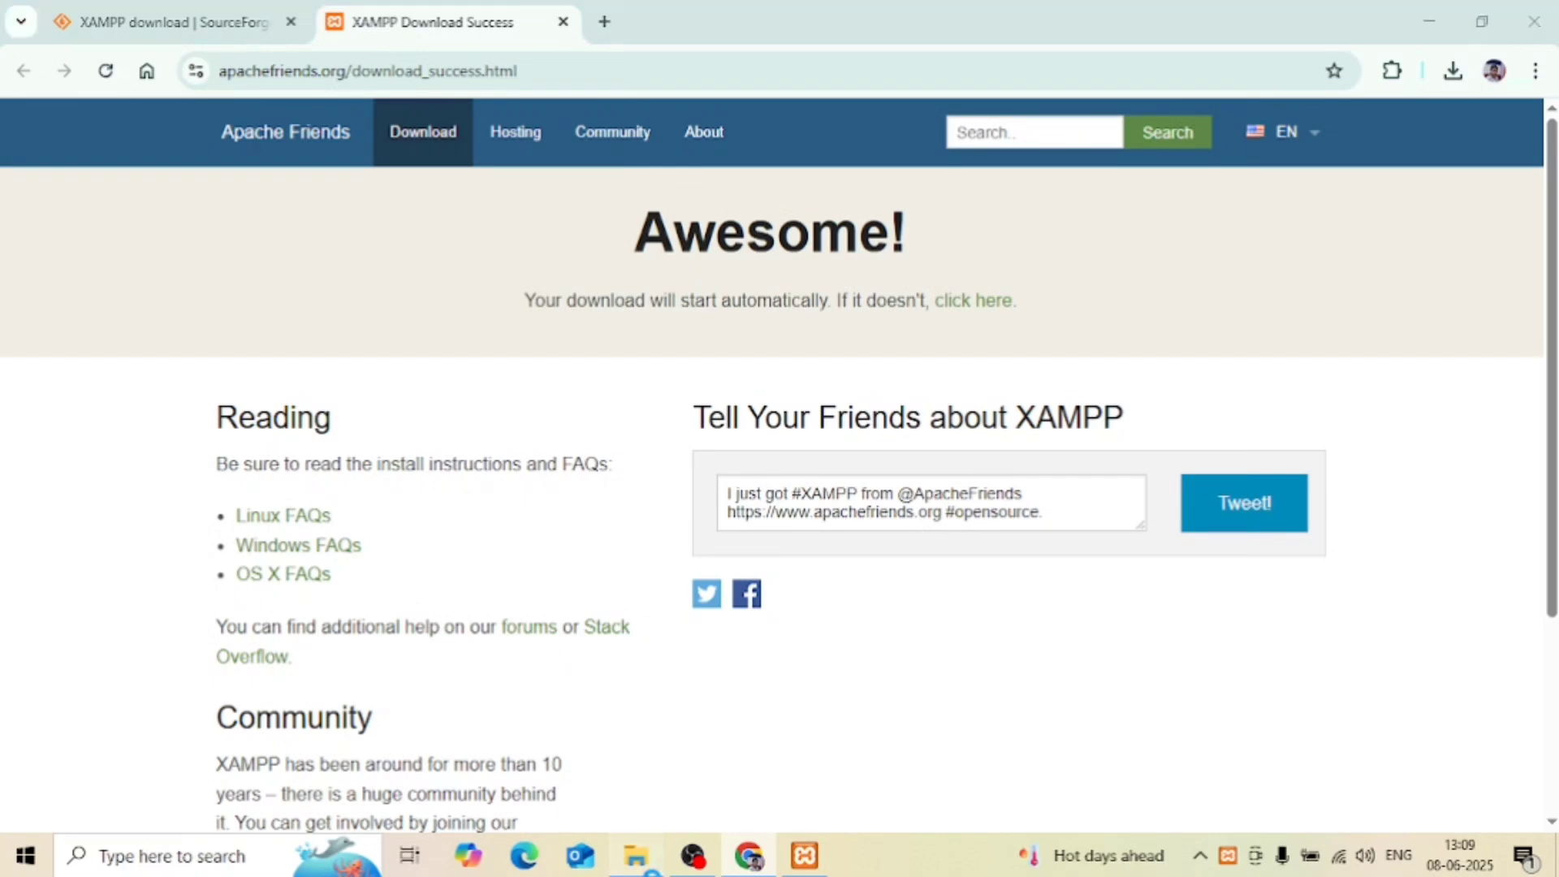
Step: Switch to File Explorer and open the folder C:\xampp\htdocs
left_click(637, 854)
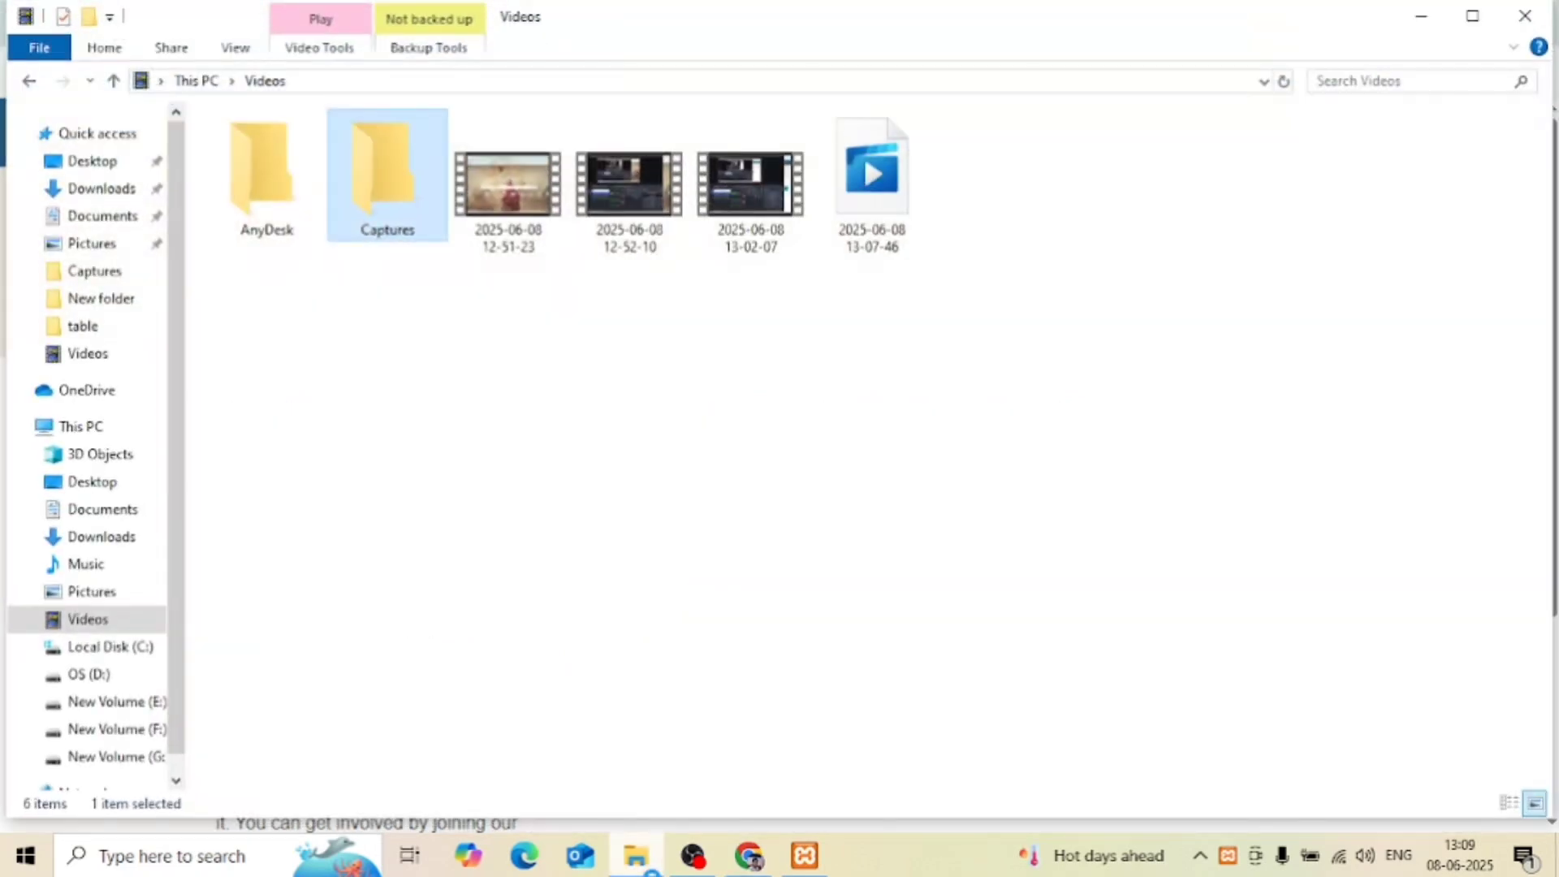
left_click(62, 426)
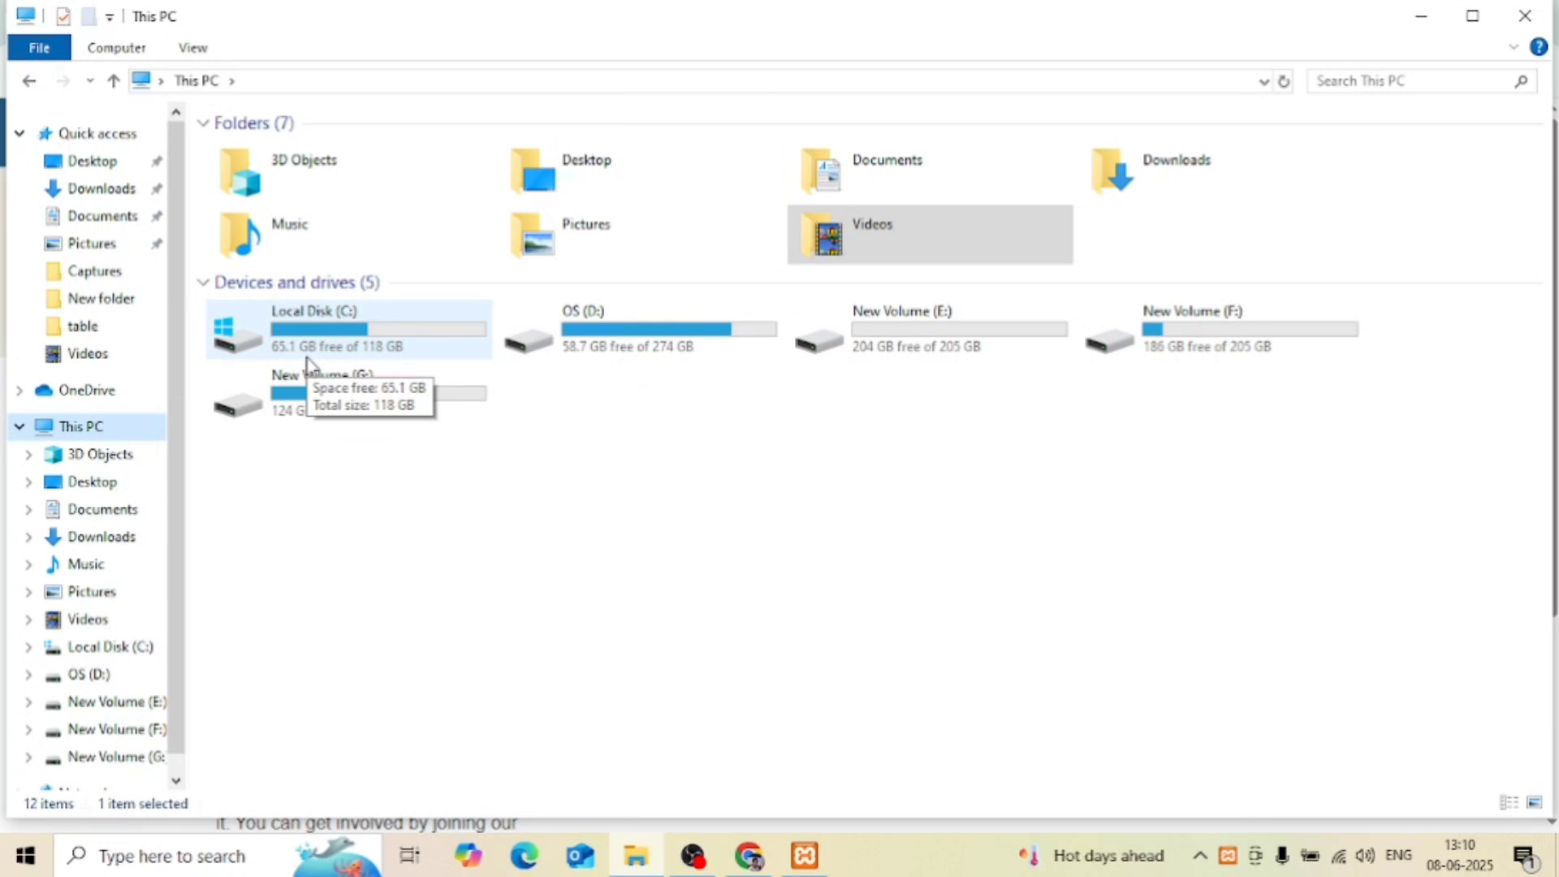
left_click(308, 363)
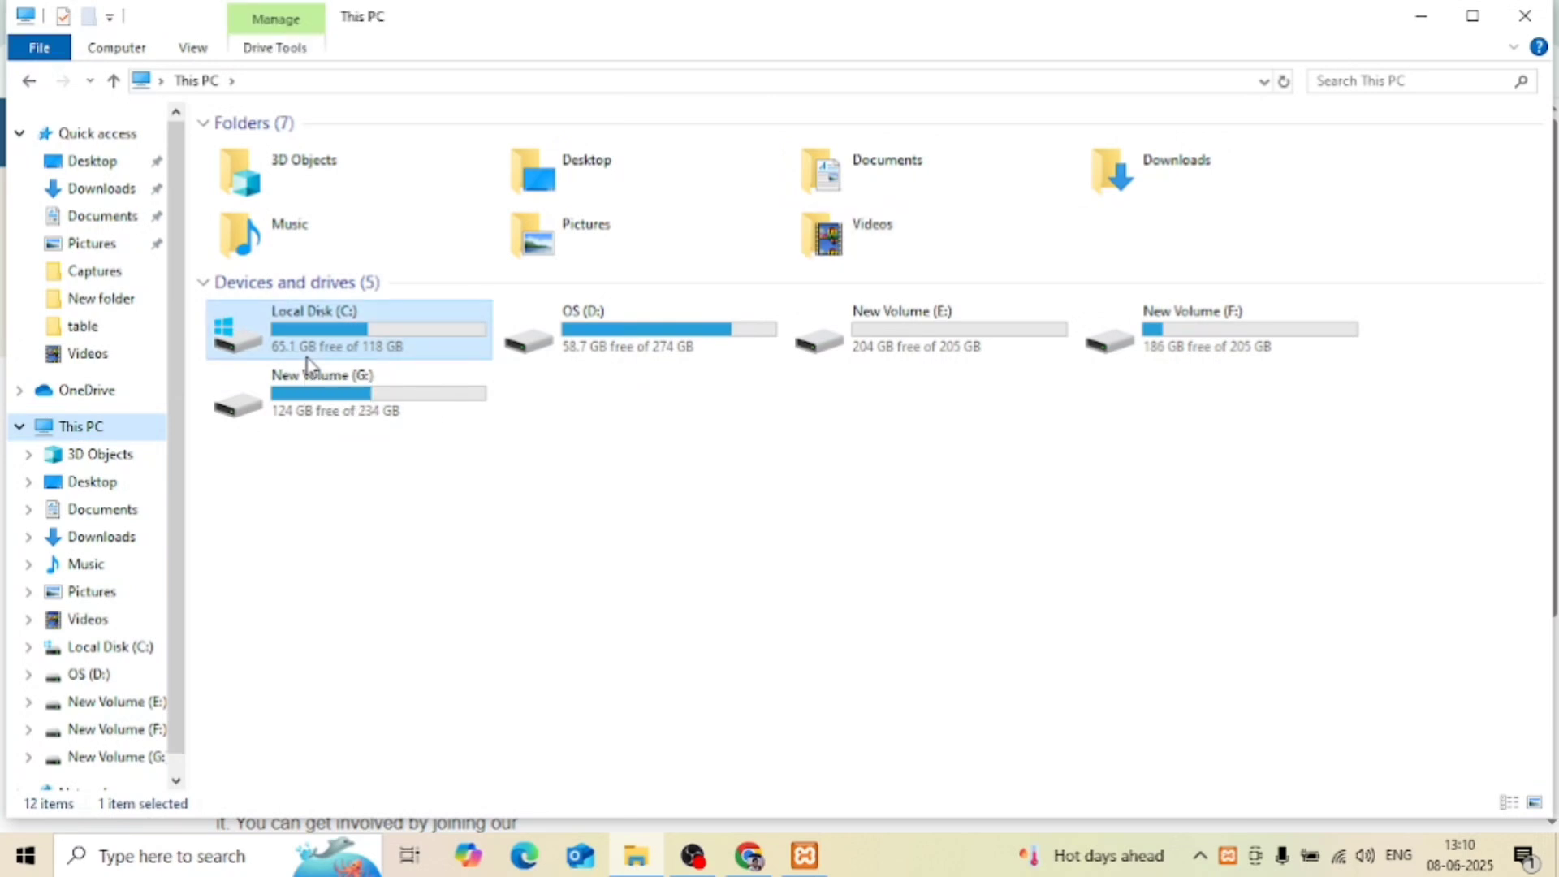
double_click(359, 346)
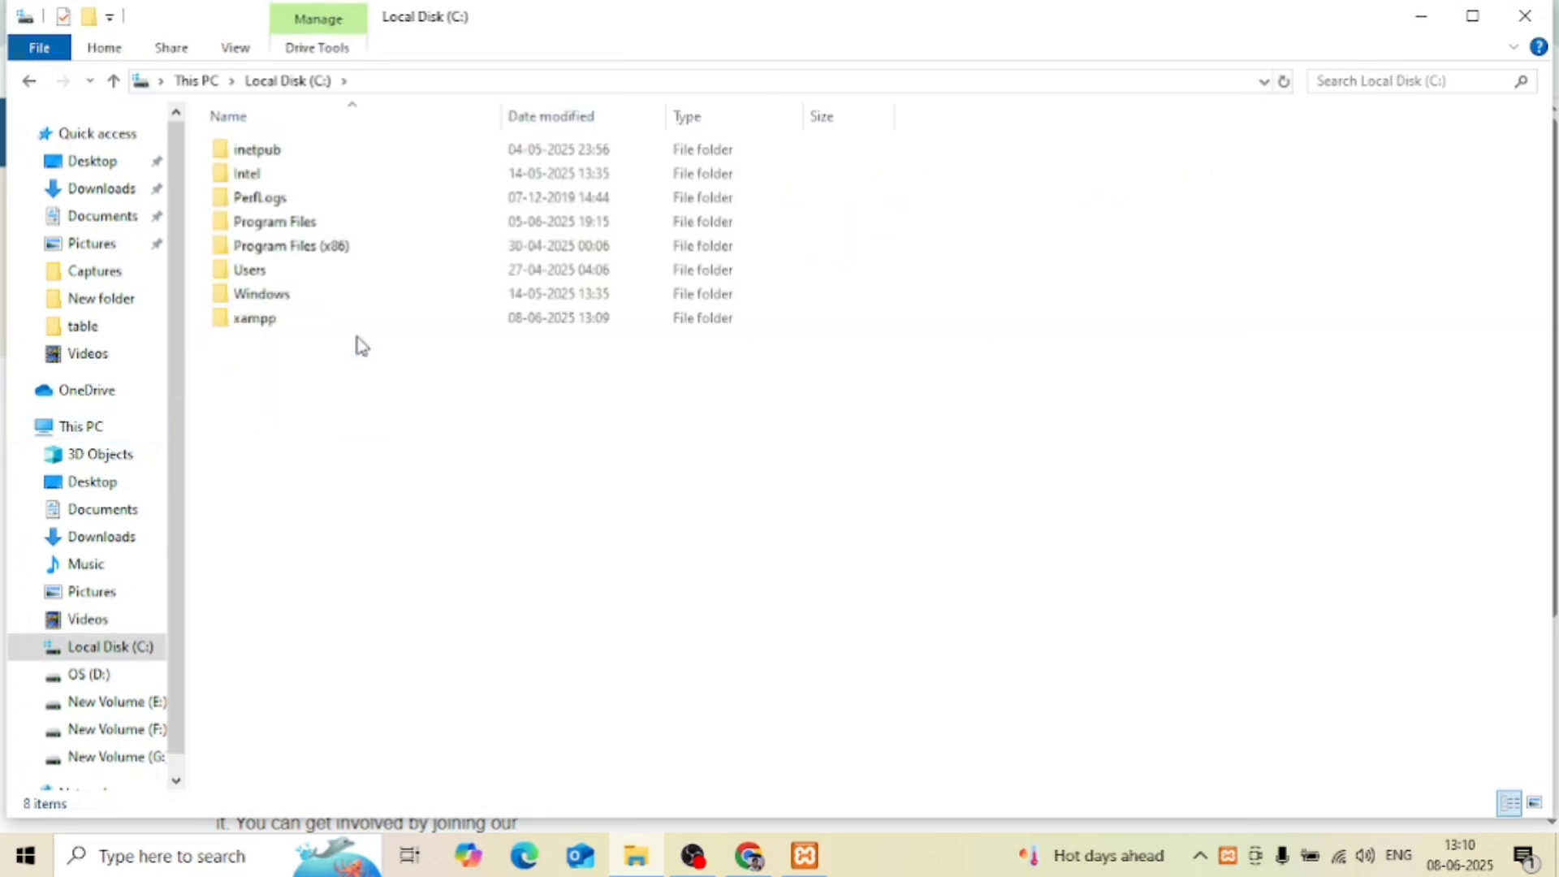
double_click(268, 325)
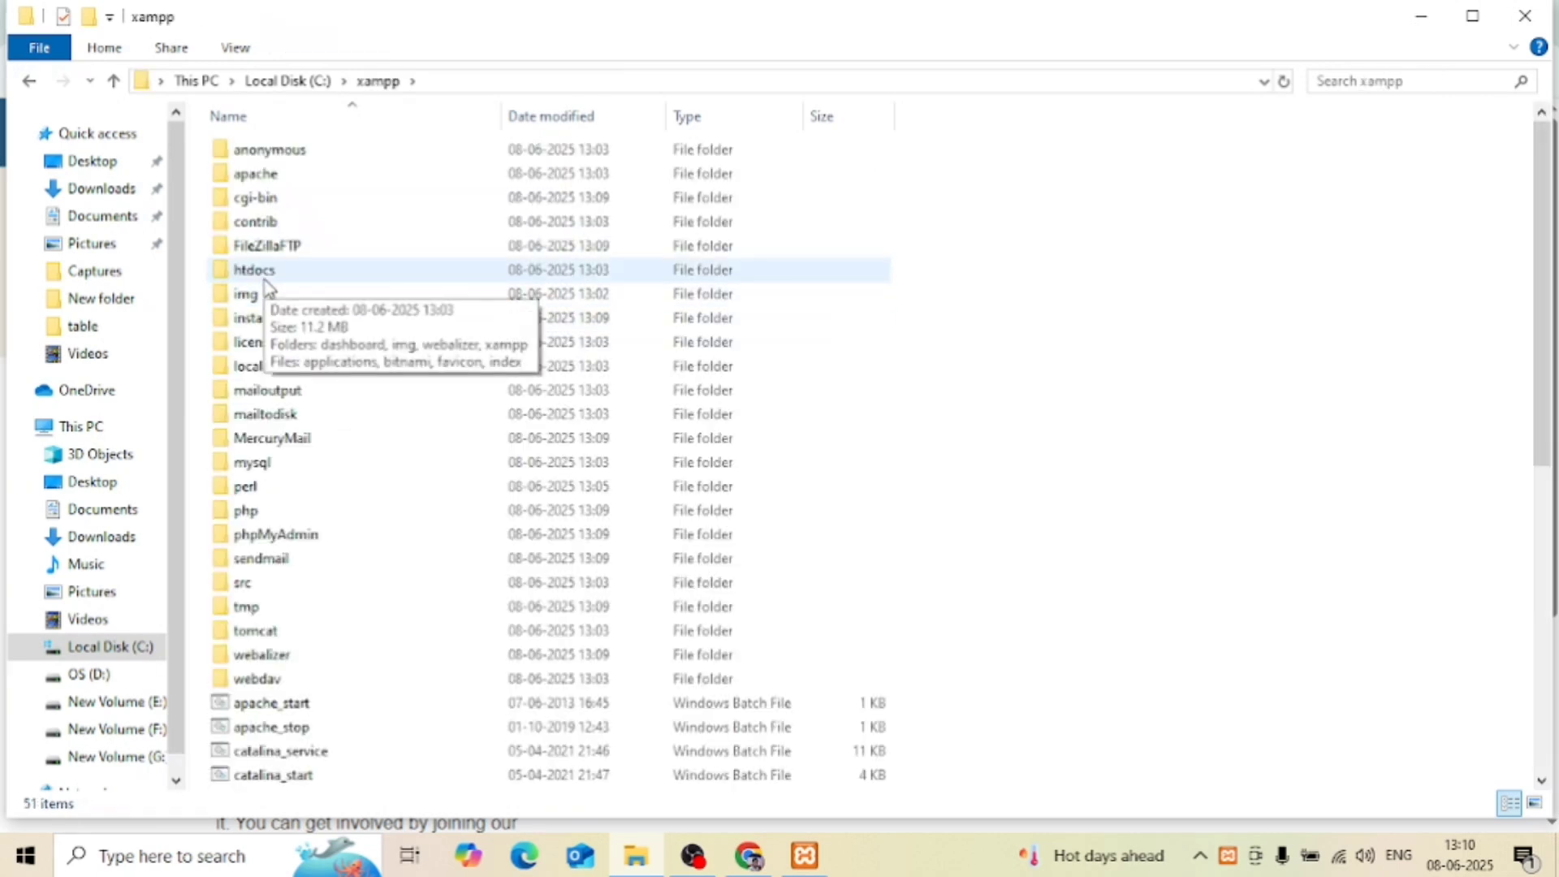
double_click(268, 276)
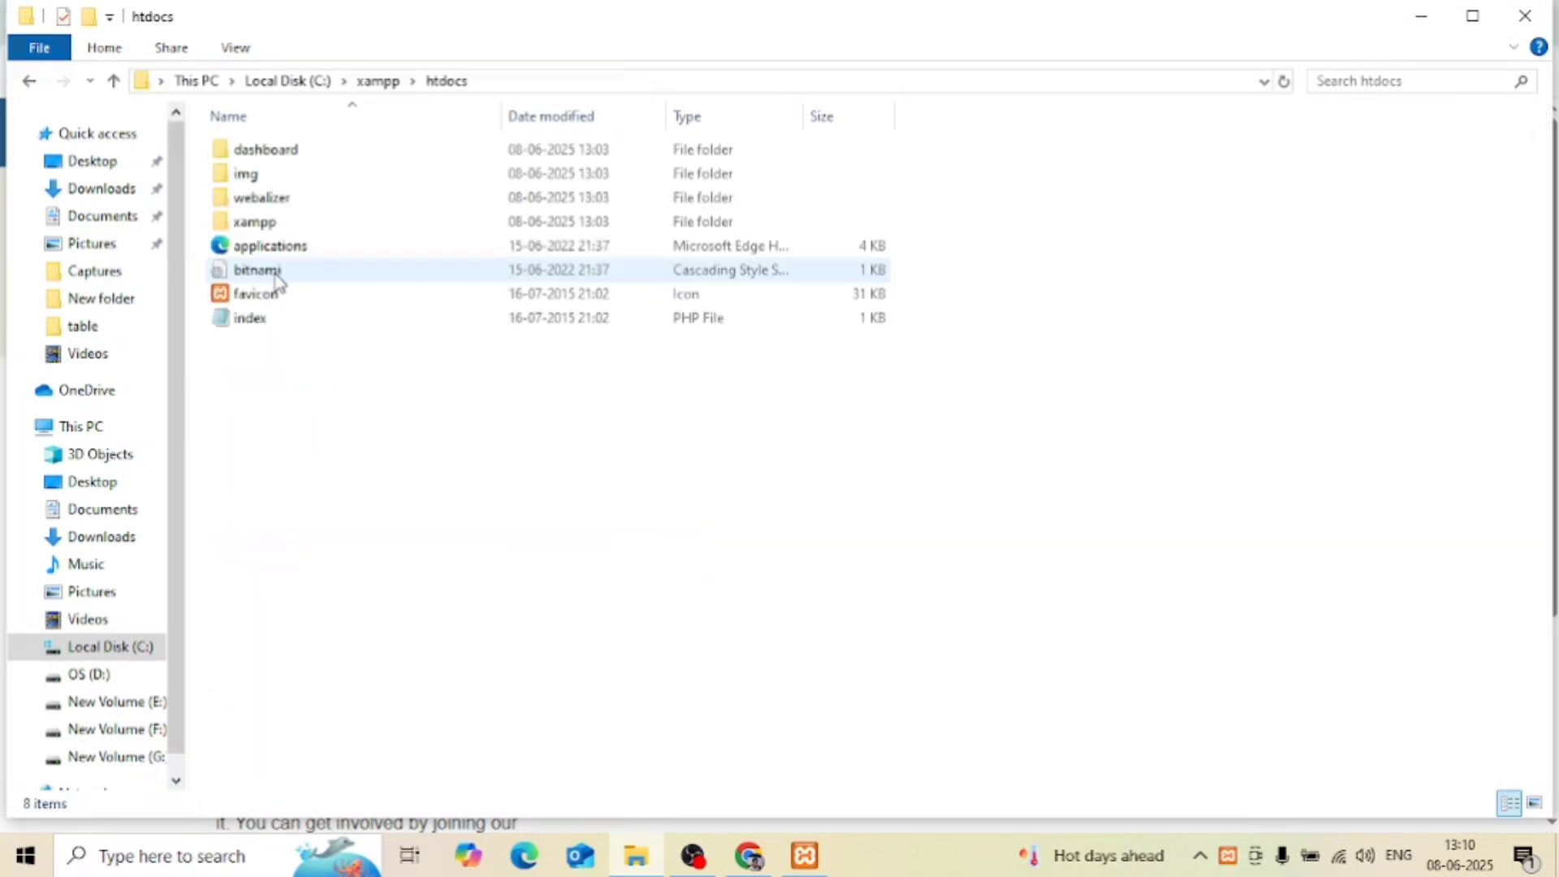
Step: Create a new folder named xamptest inside htdocs and open it
right_click(345, 400)
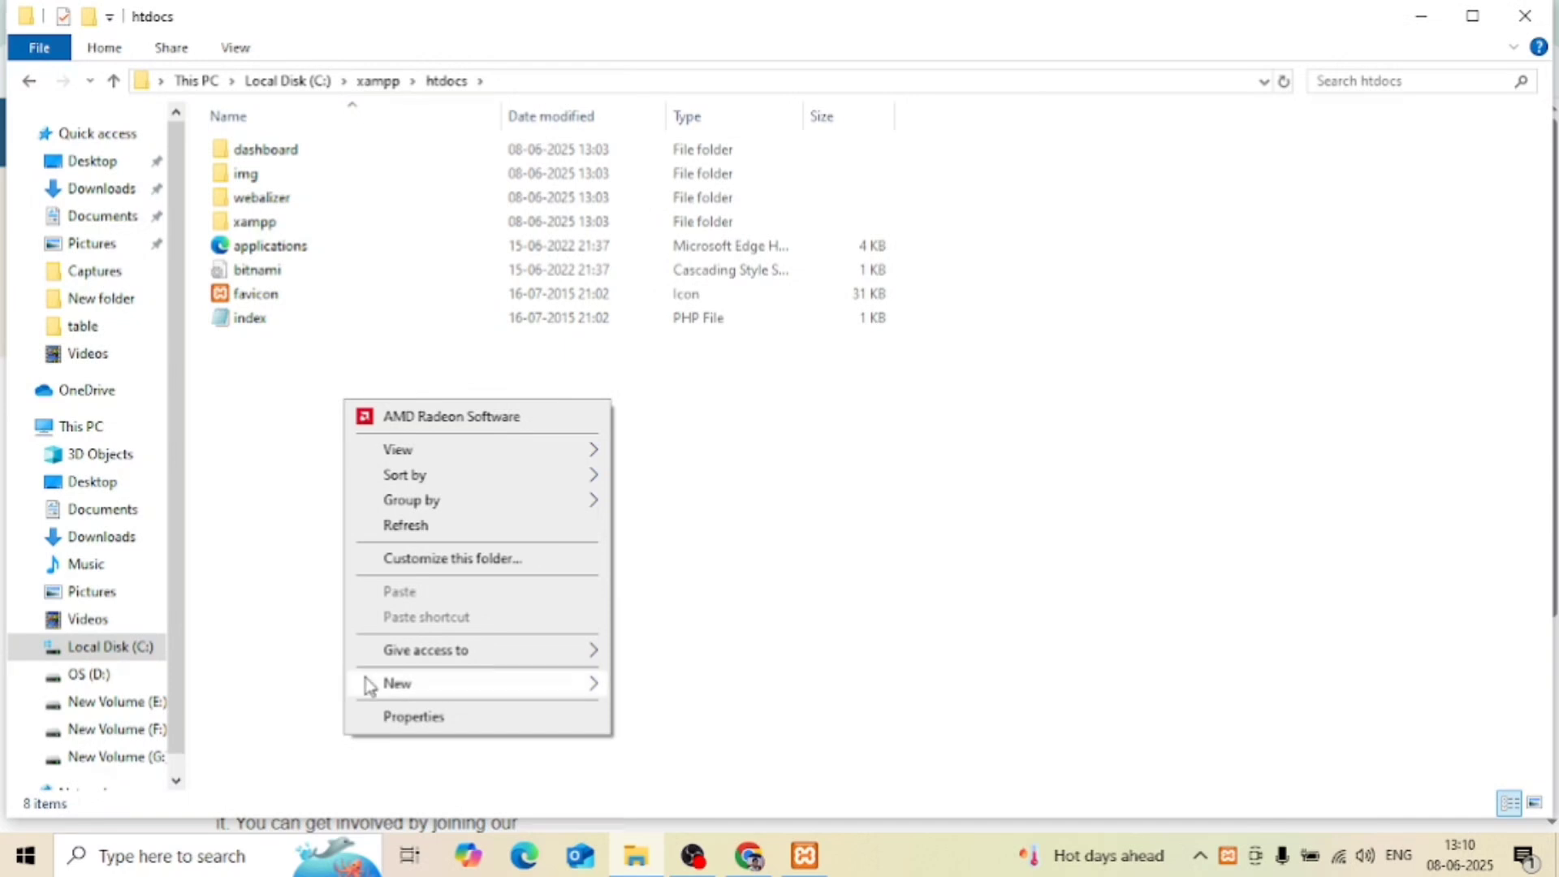
mouse_move(369, 686)
left_click(674, 424)
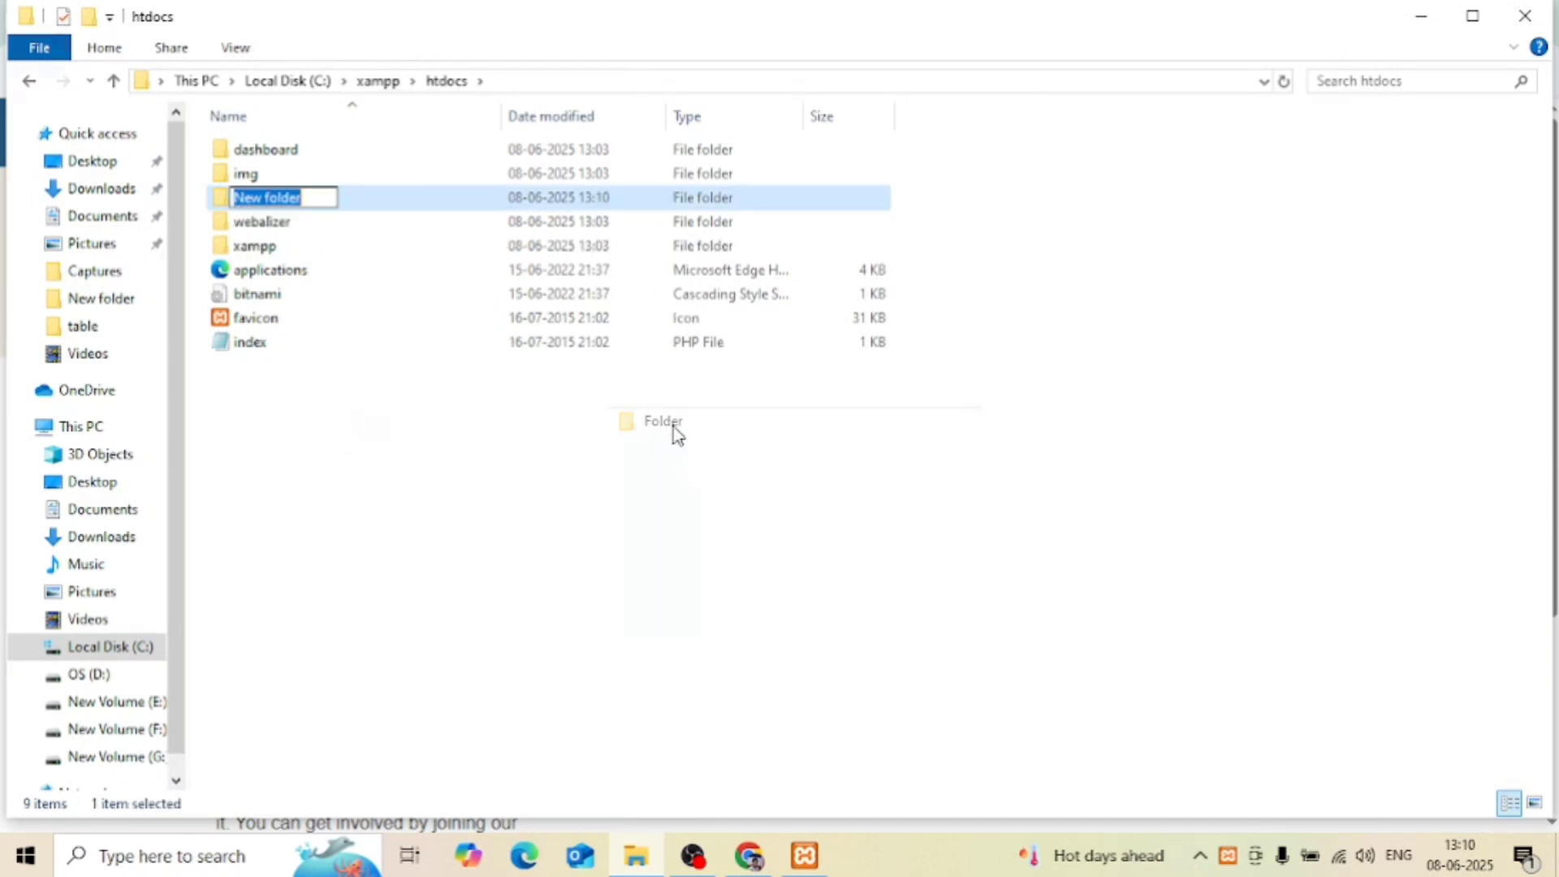
type("xa")
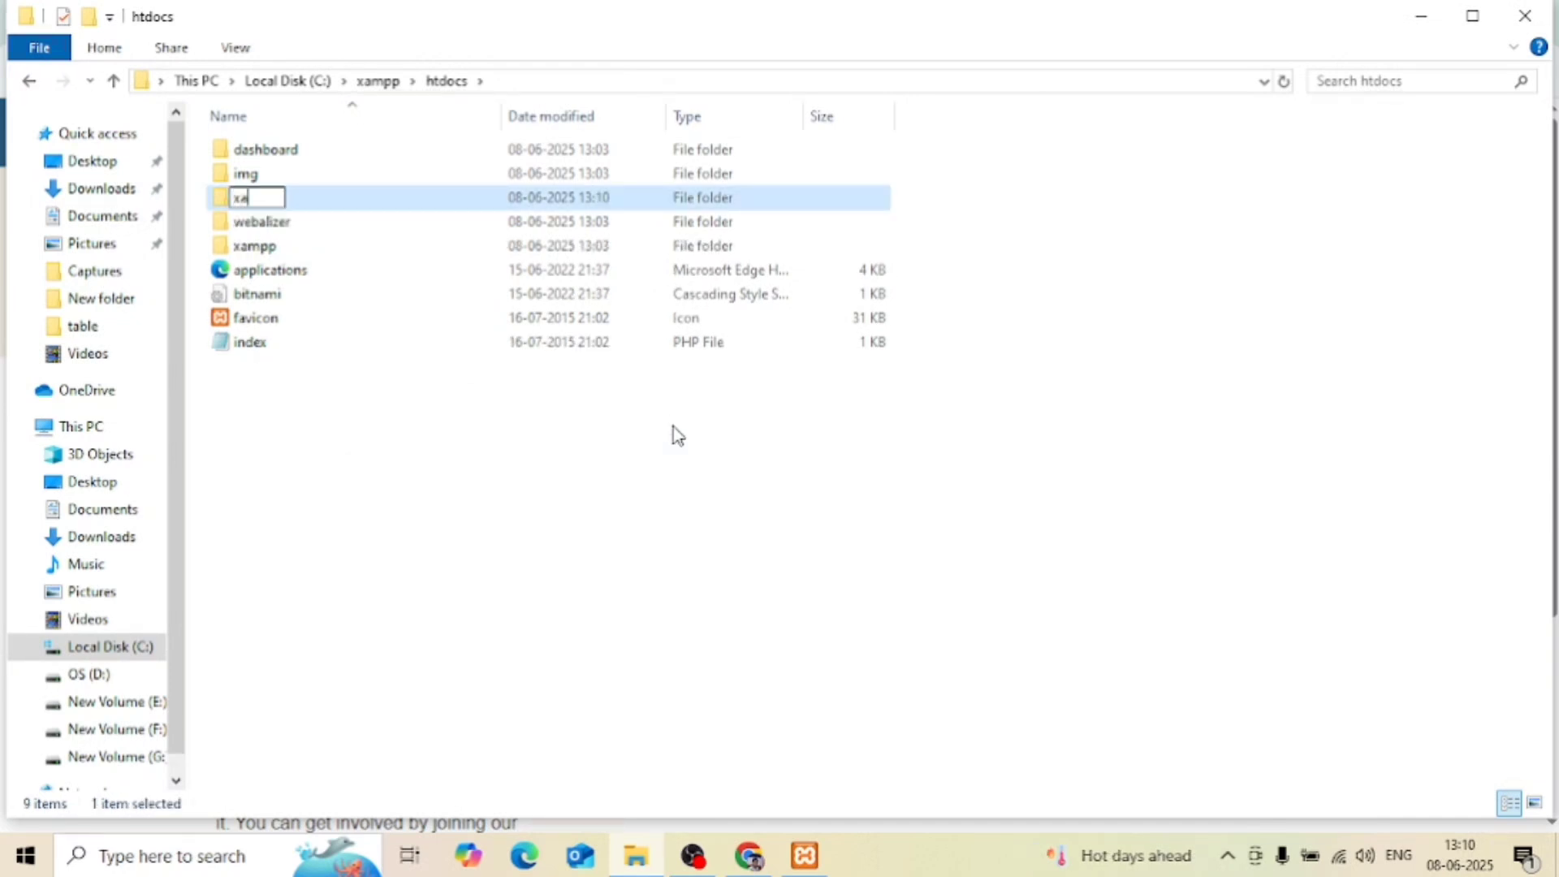
type("mm")
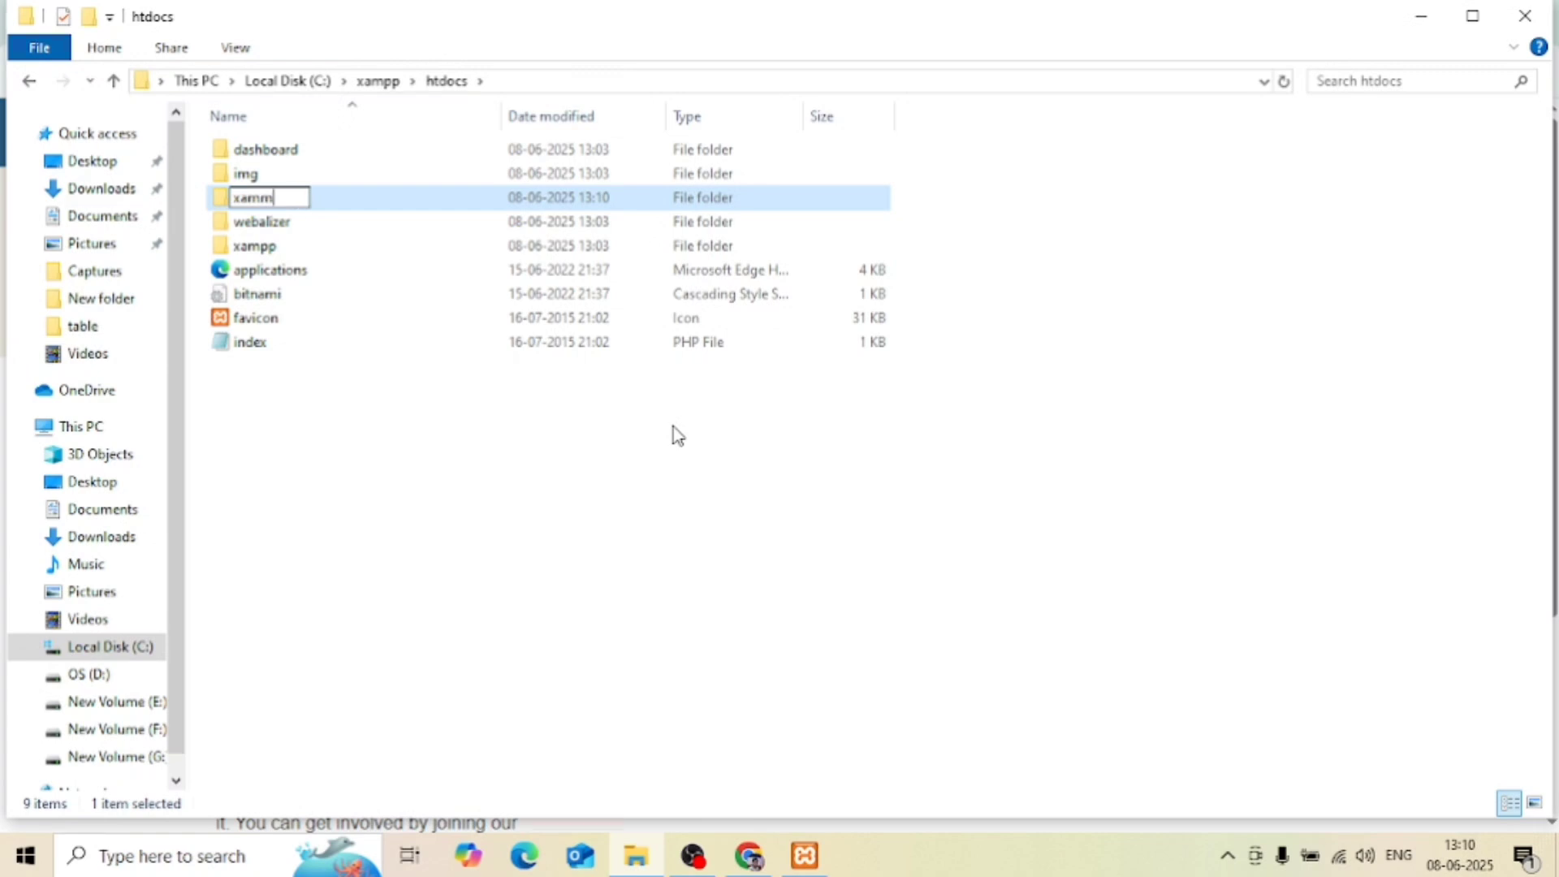
key("shift+Left")
type("test")
key("Return")
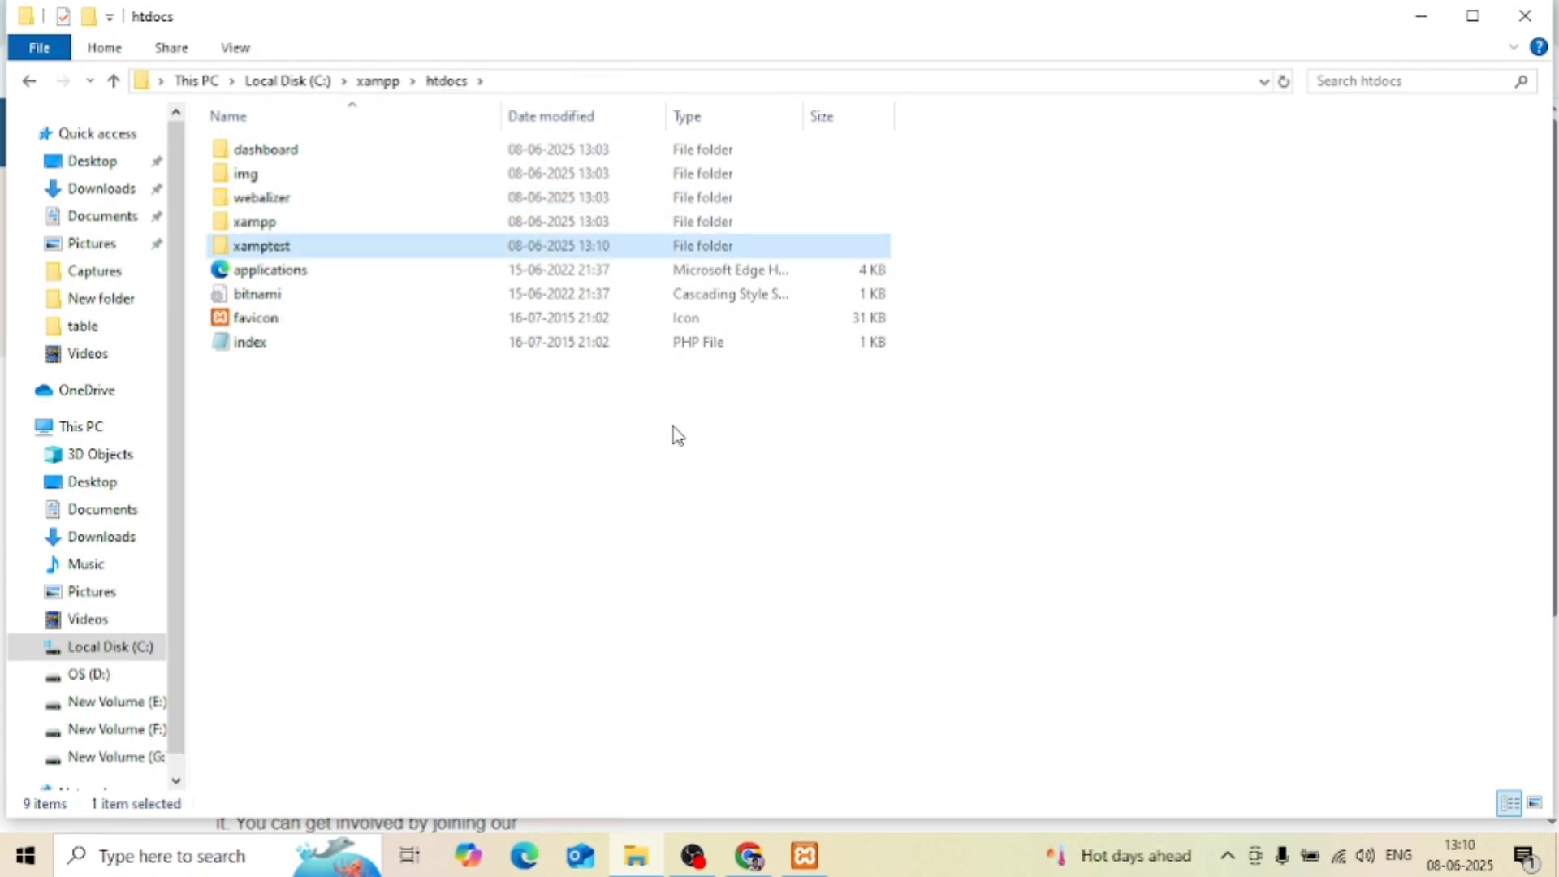
double_click(286, 252)
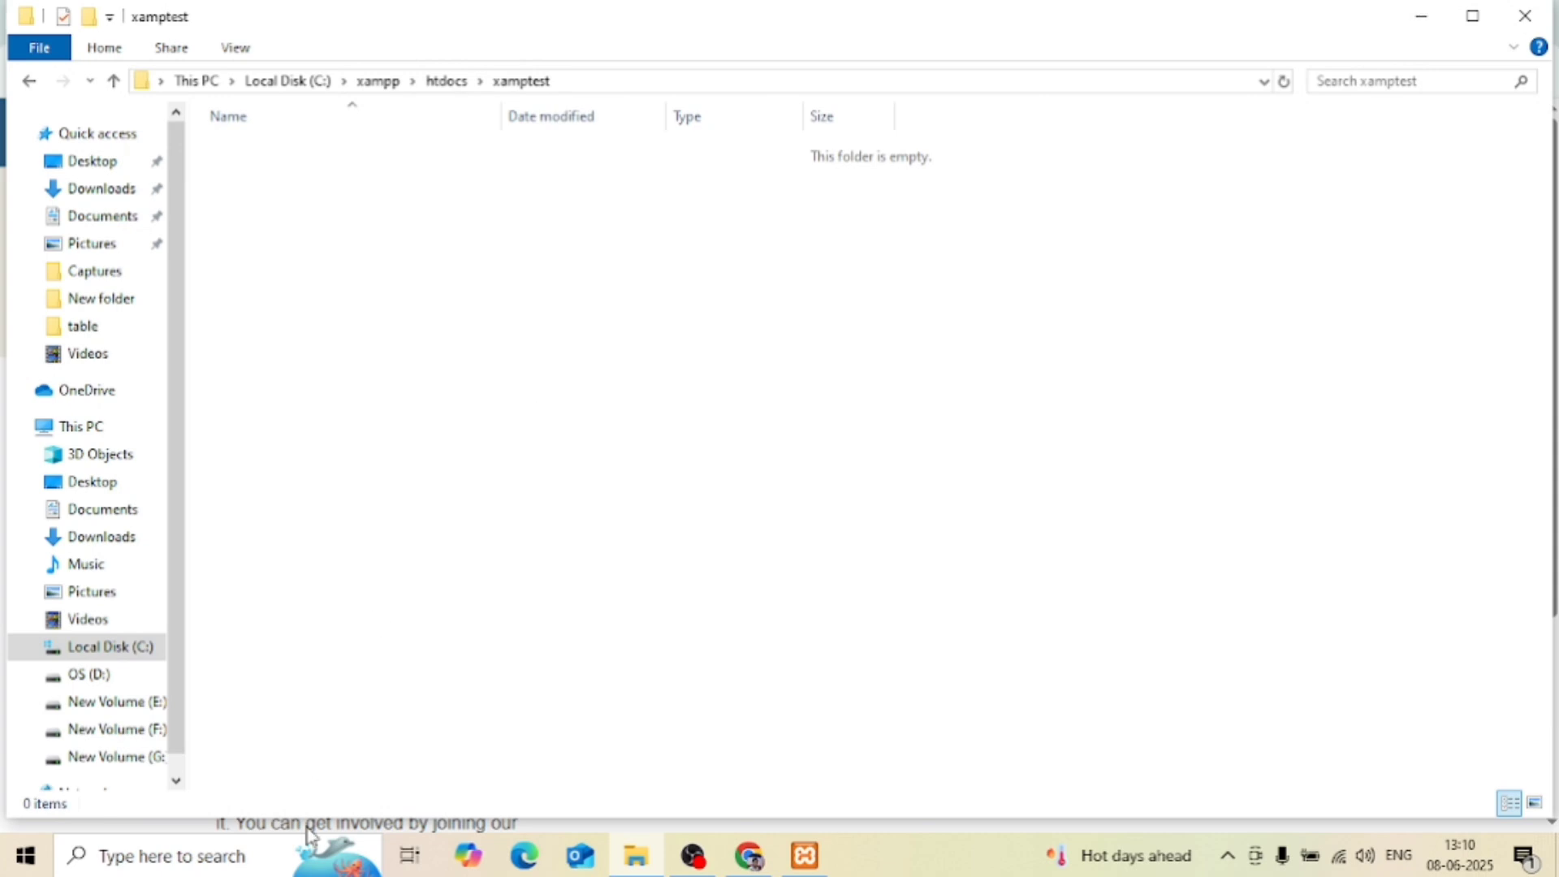
Step: Switch to Notepad++ and create a new blank document
left_click(166, 859)
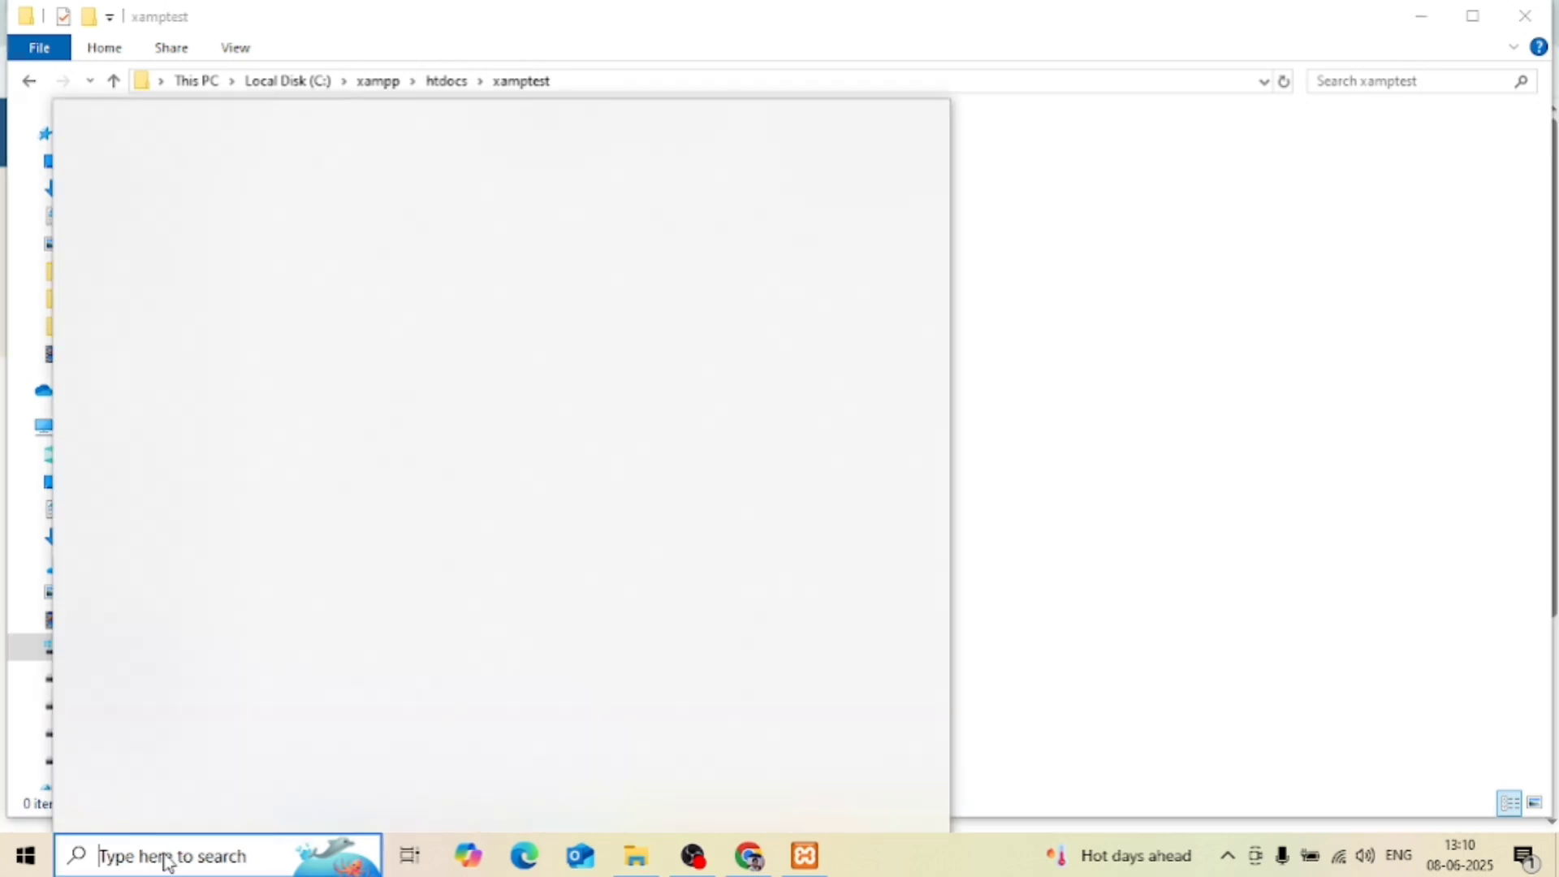
type("notw")
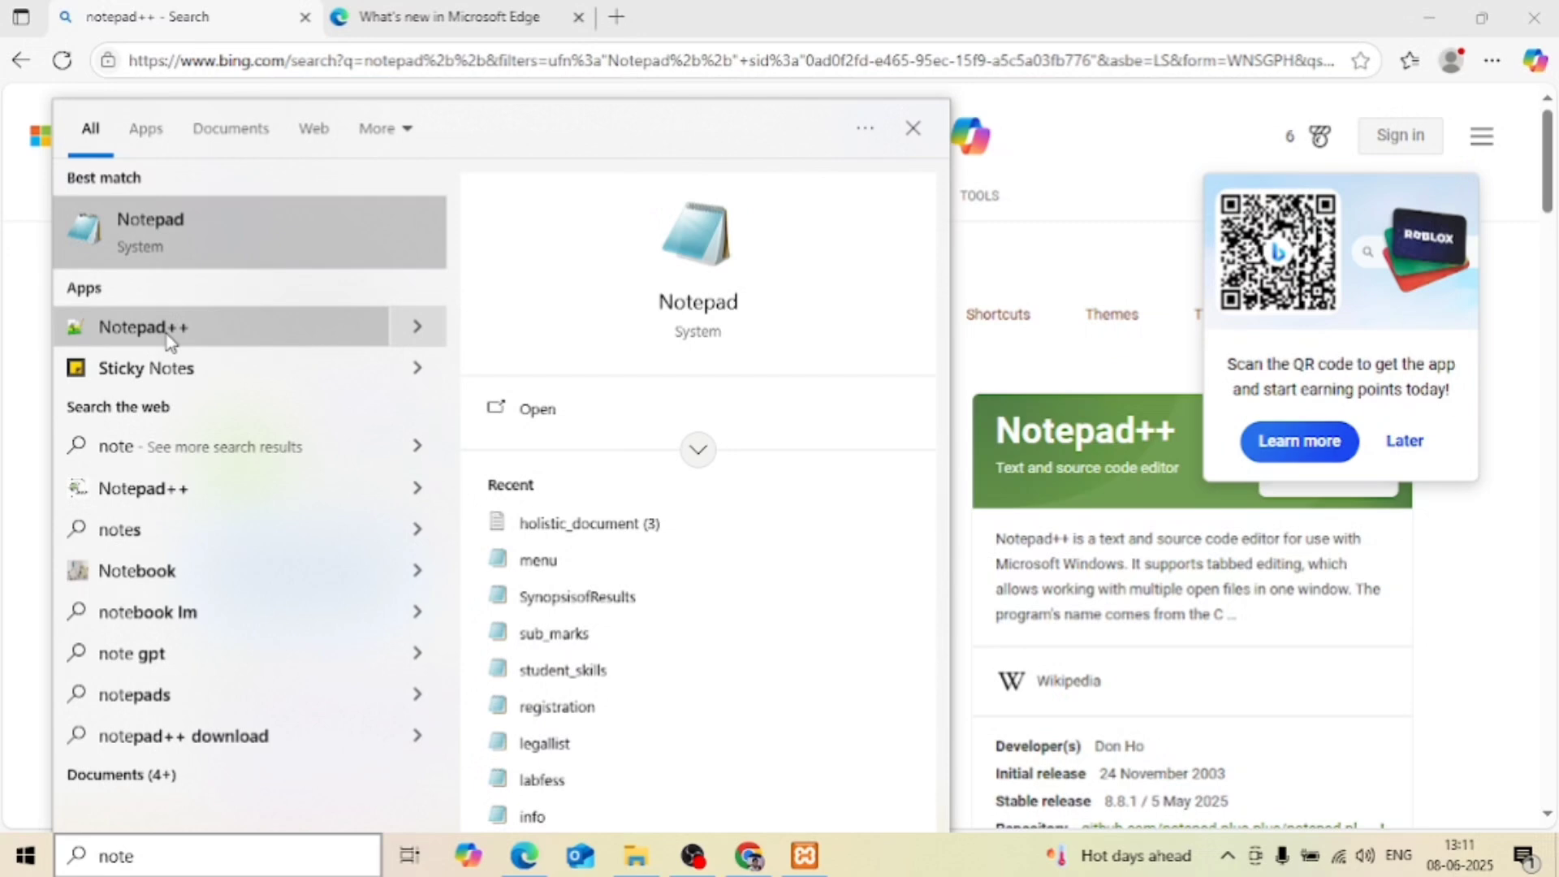
left_click(171, 329)
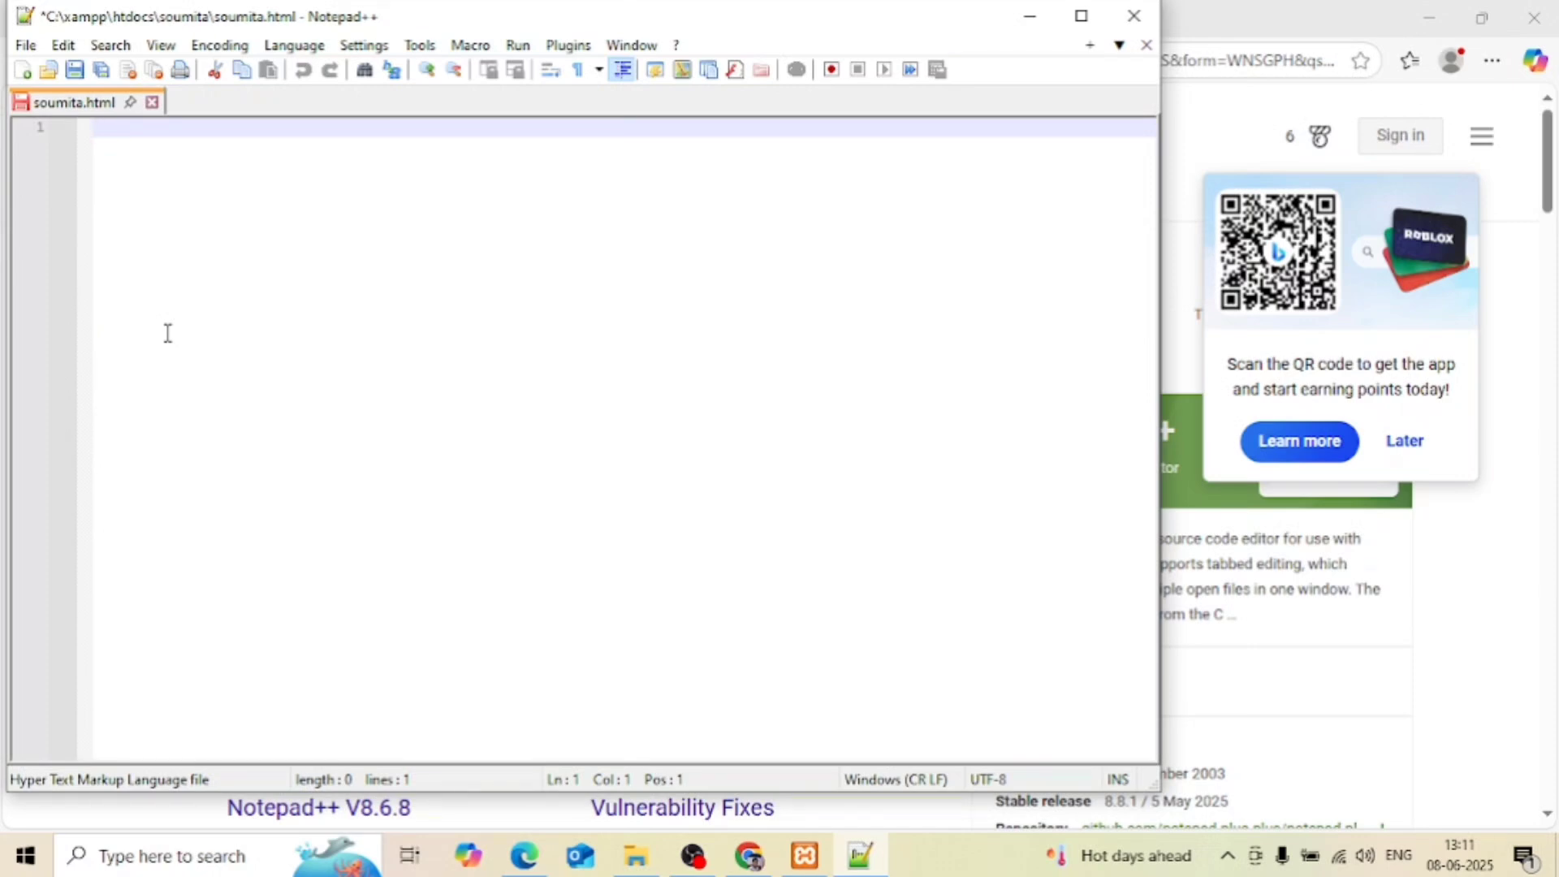
left_click(23, 72)
Step: Write an opening and closing html tag pair, <html></html>, on the first line of the new document
type("<")
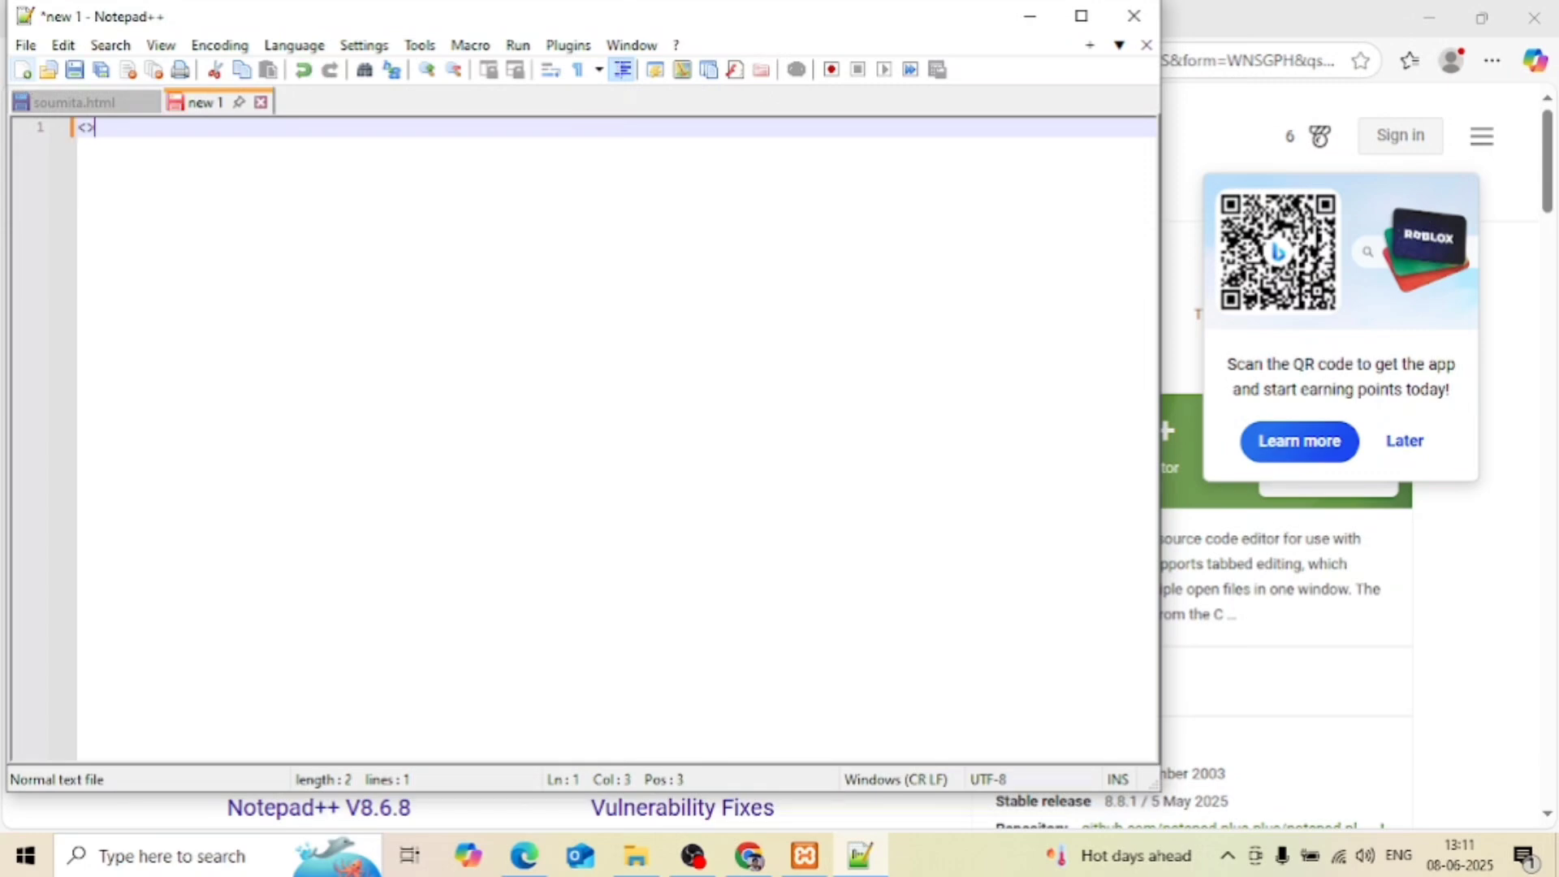
type("t")
key("shift+Left")
type("html0")
key("shift+Left")
key("BackSpace")
key("Right")
type("<>")
key("Left")
type("/html")
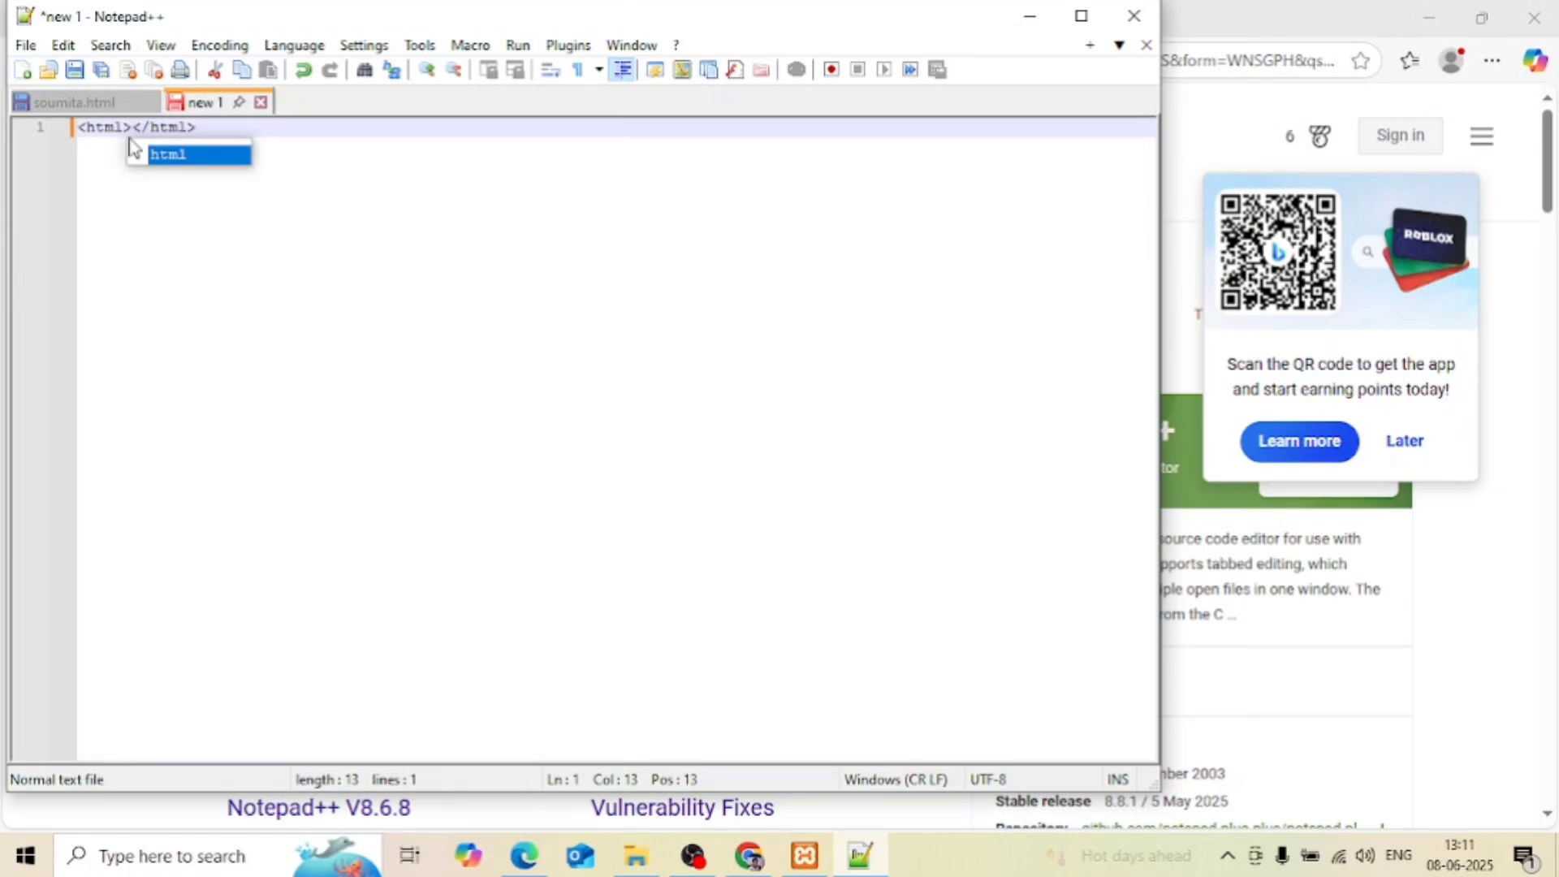
Step: Move the closing </html> tag down to line 4, leaving two empty lines between the html tags
left_click(132, 130)
key("Return")
key("Return")
key("Return")
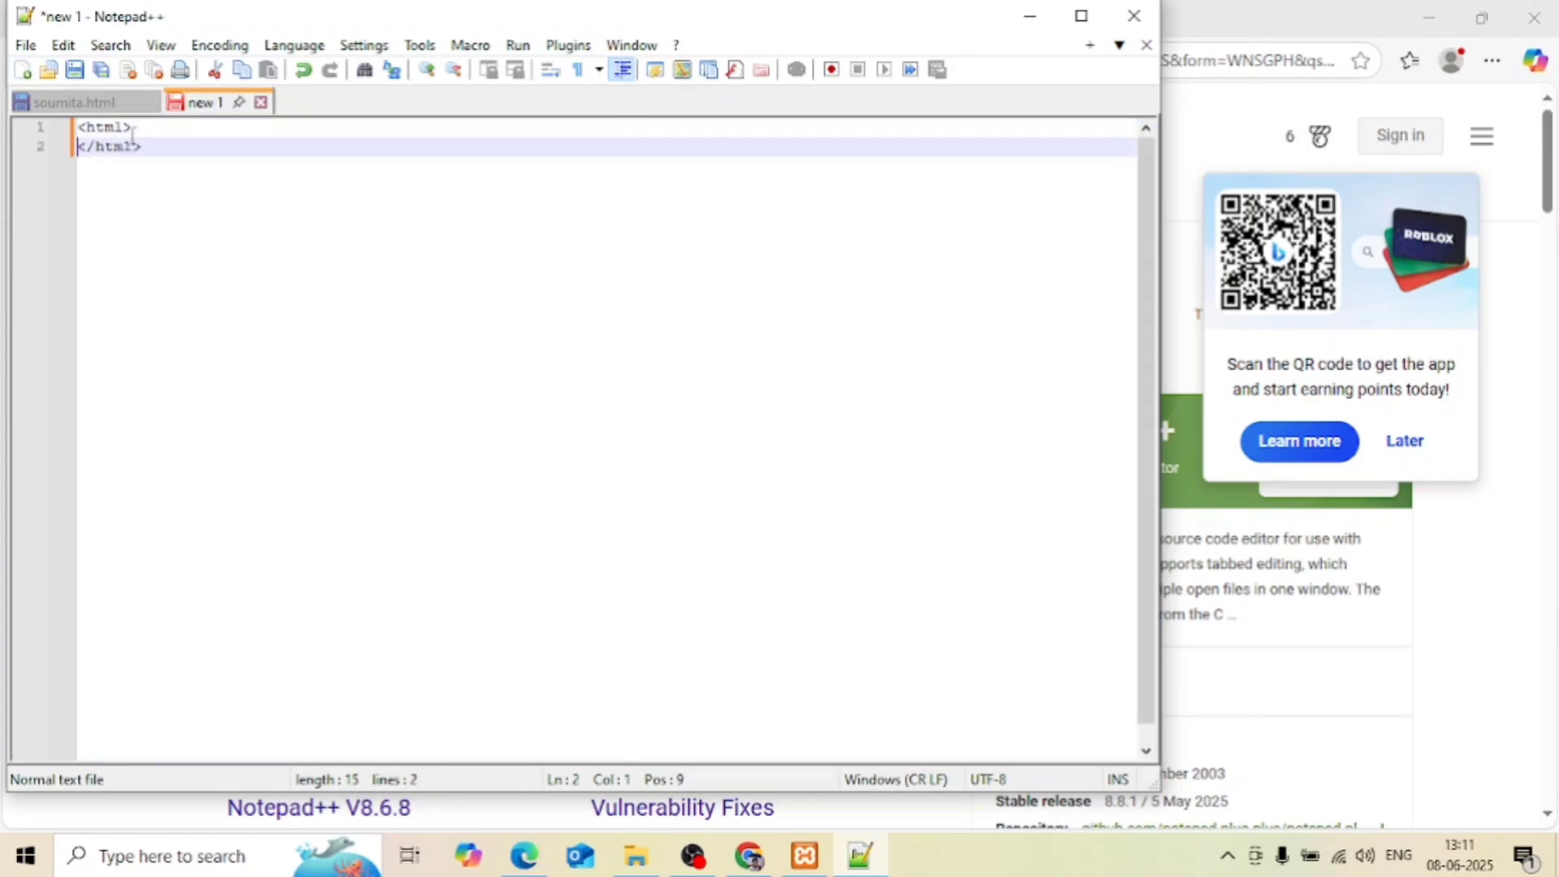
key("Up")
key("Up")
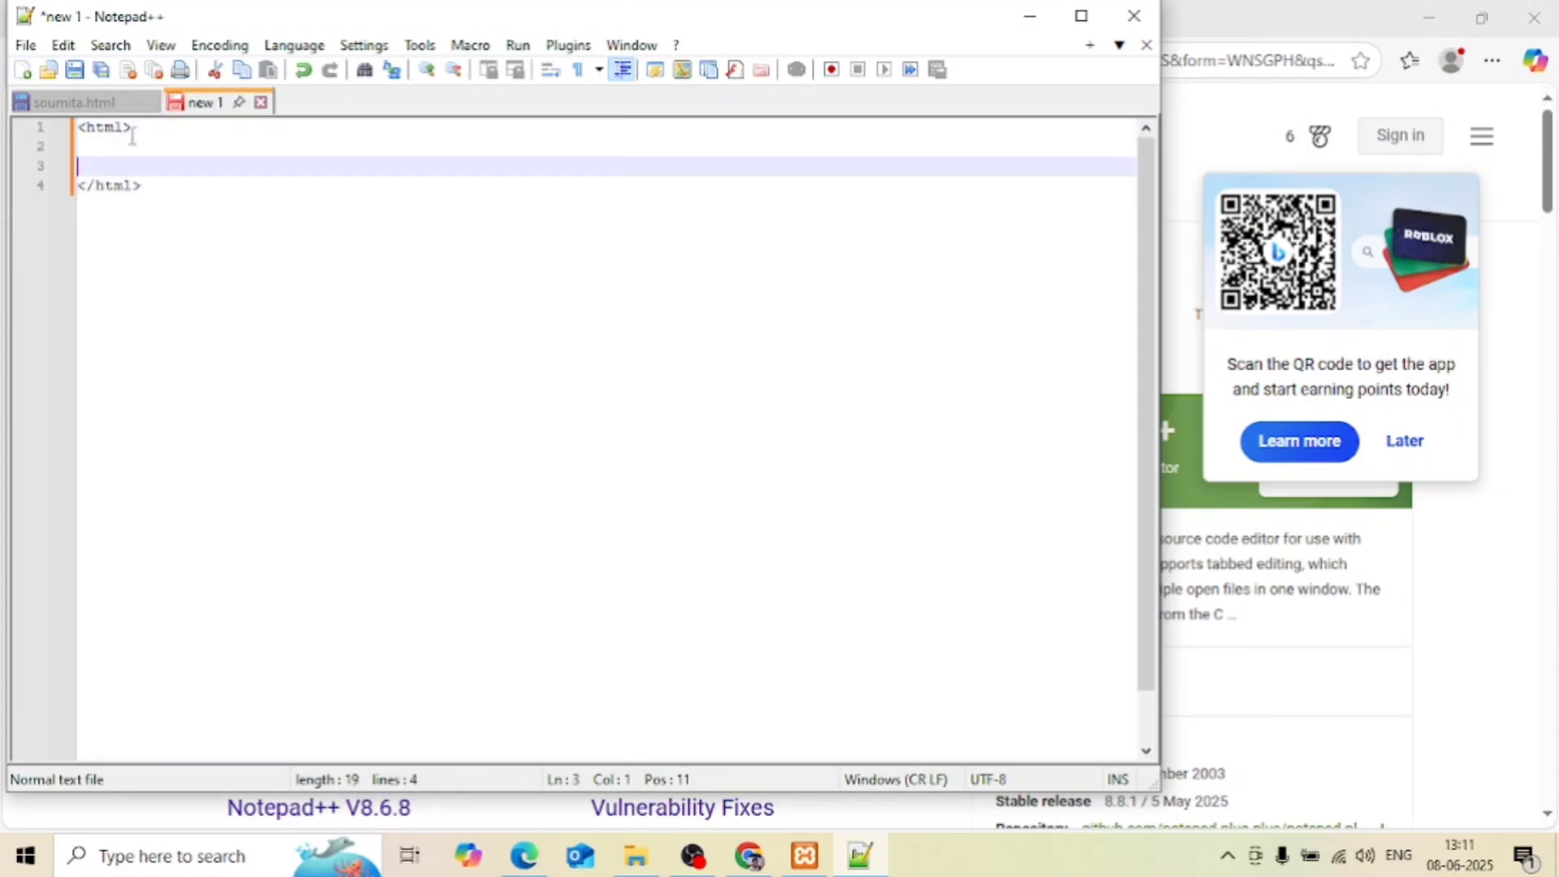
Step: Add an indented <head></head> pair inside the html tags, with the closing tag on its own line
key("Tab")
type("<>")
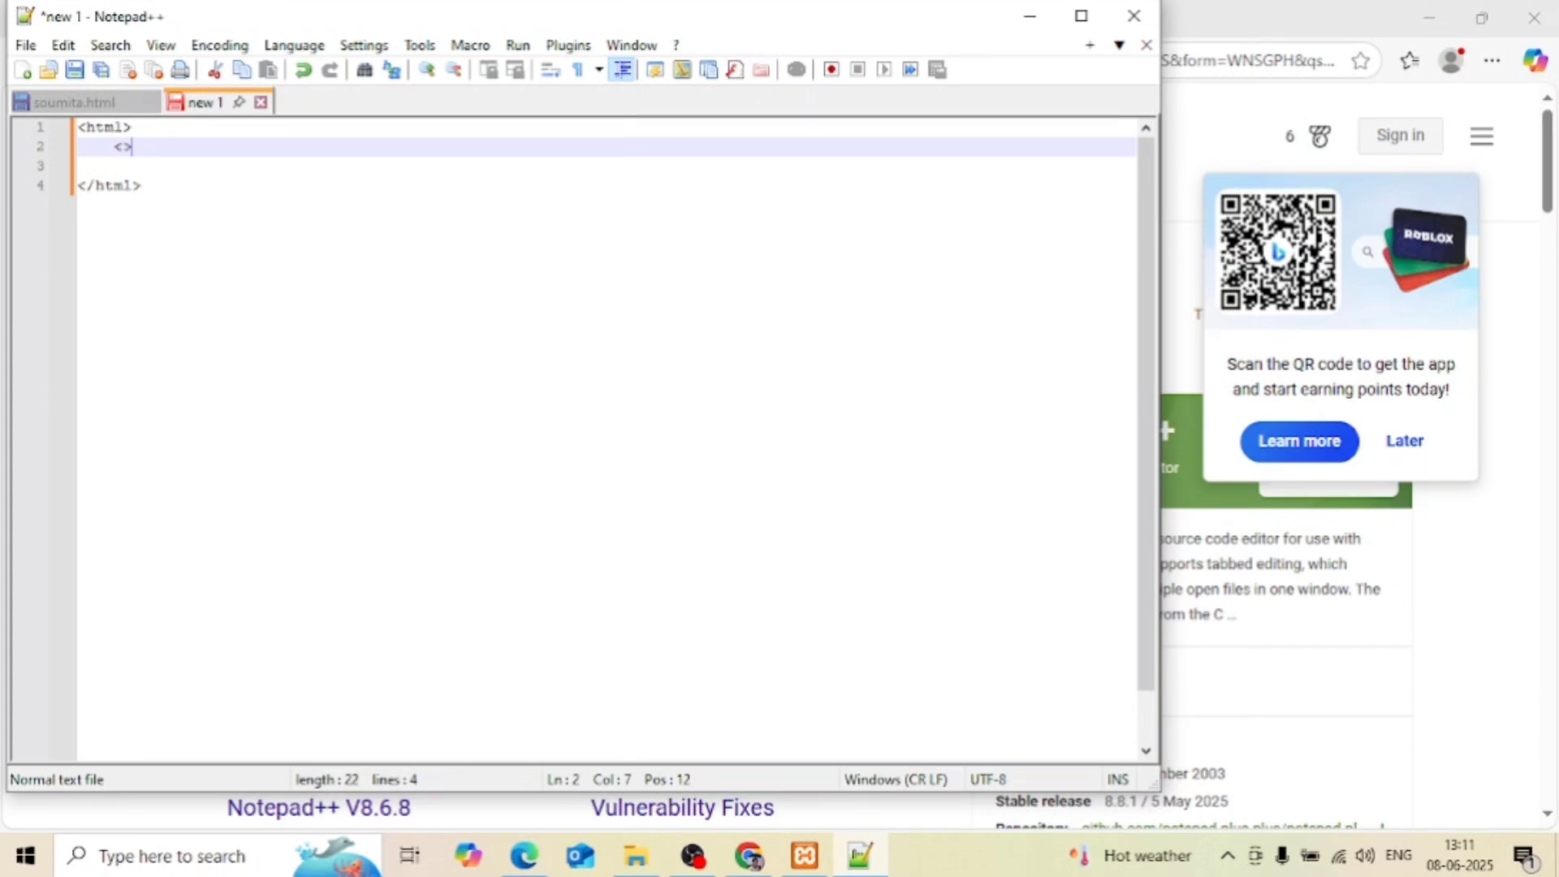
key("Left")
type("head")
key("Right")
type("<>")
key("Left")
type("/")
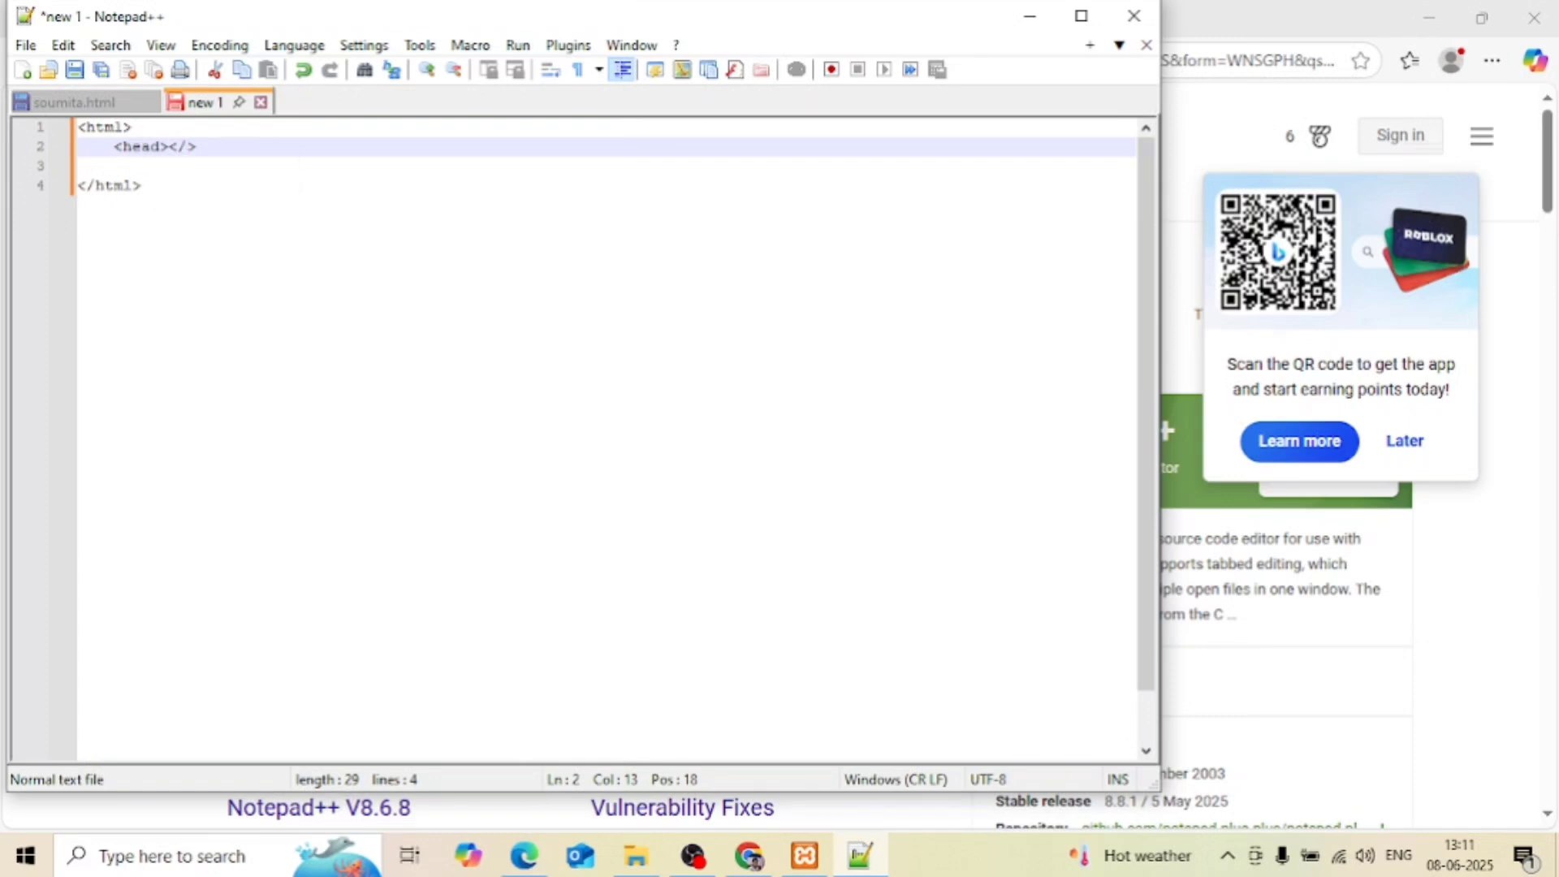
type("head")
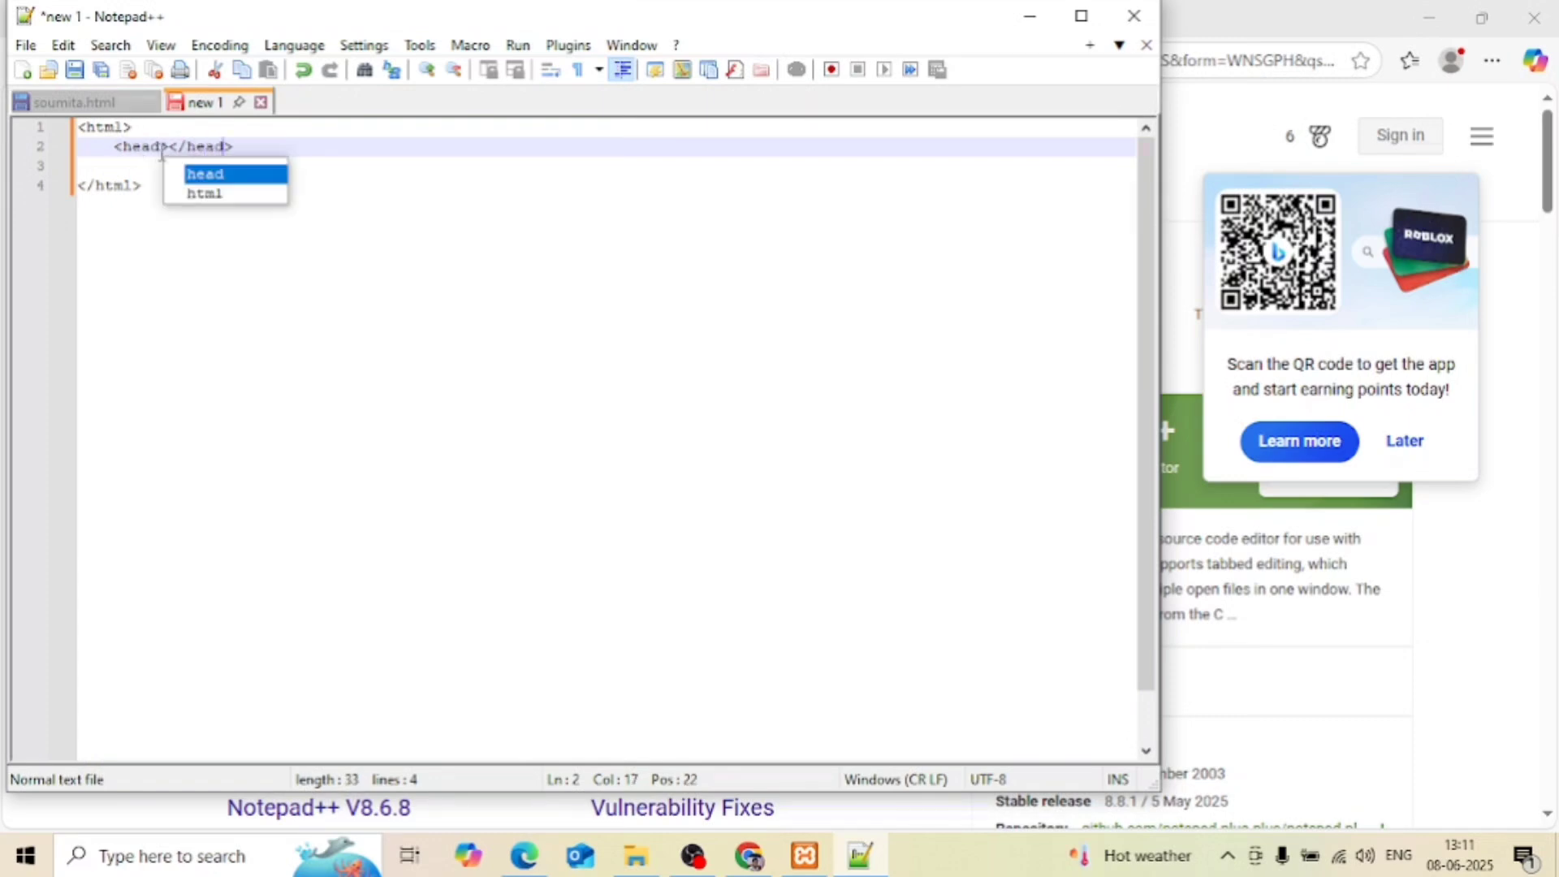
left_click(171, 151)
key("Return")
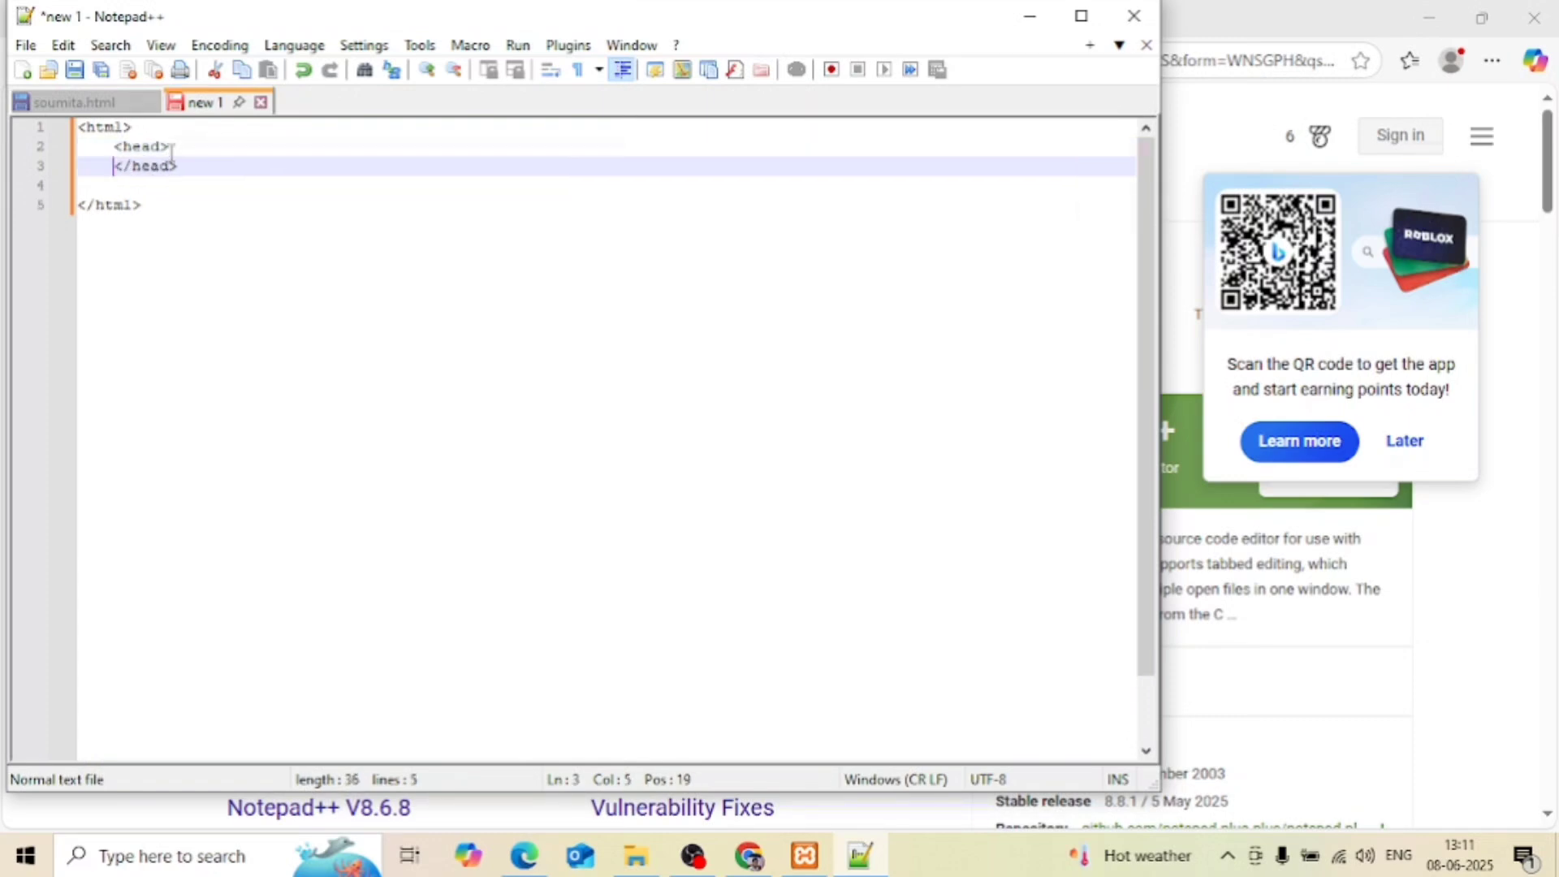
Step: Add a <title></title> tag pair on a new line between the head tags
left_click(174, 151)
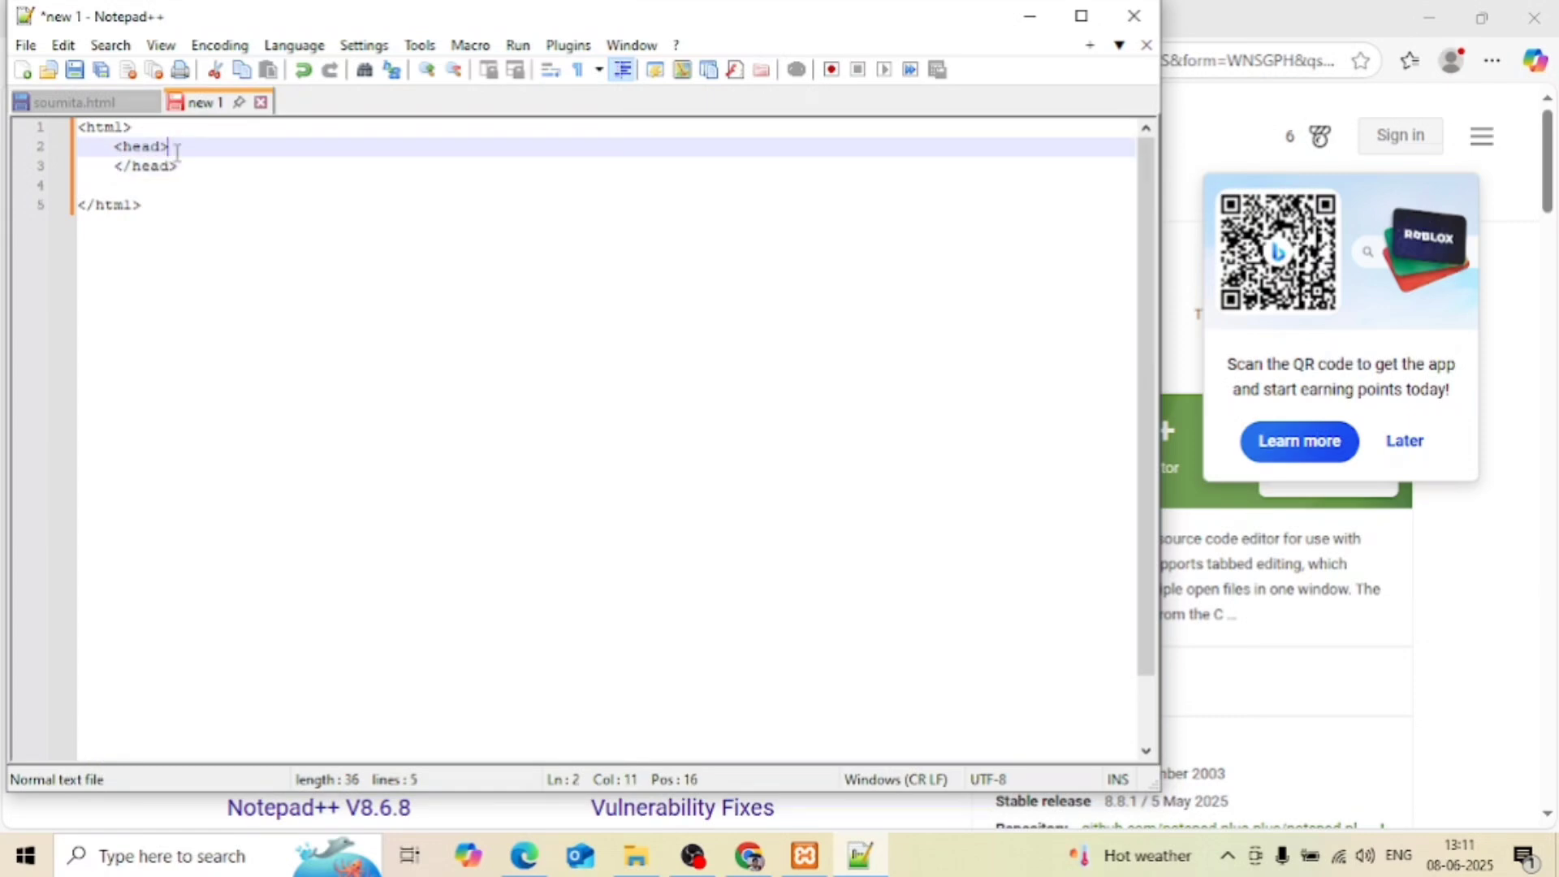
key("Return")
type("<ti")
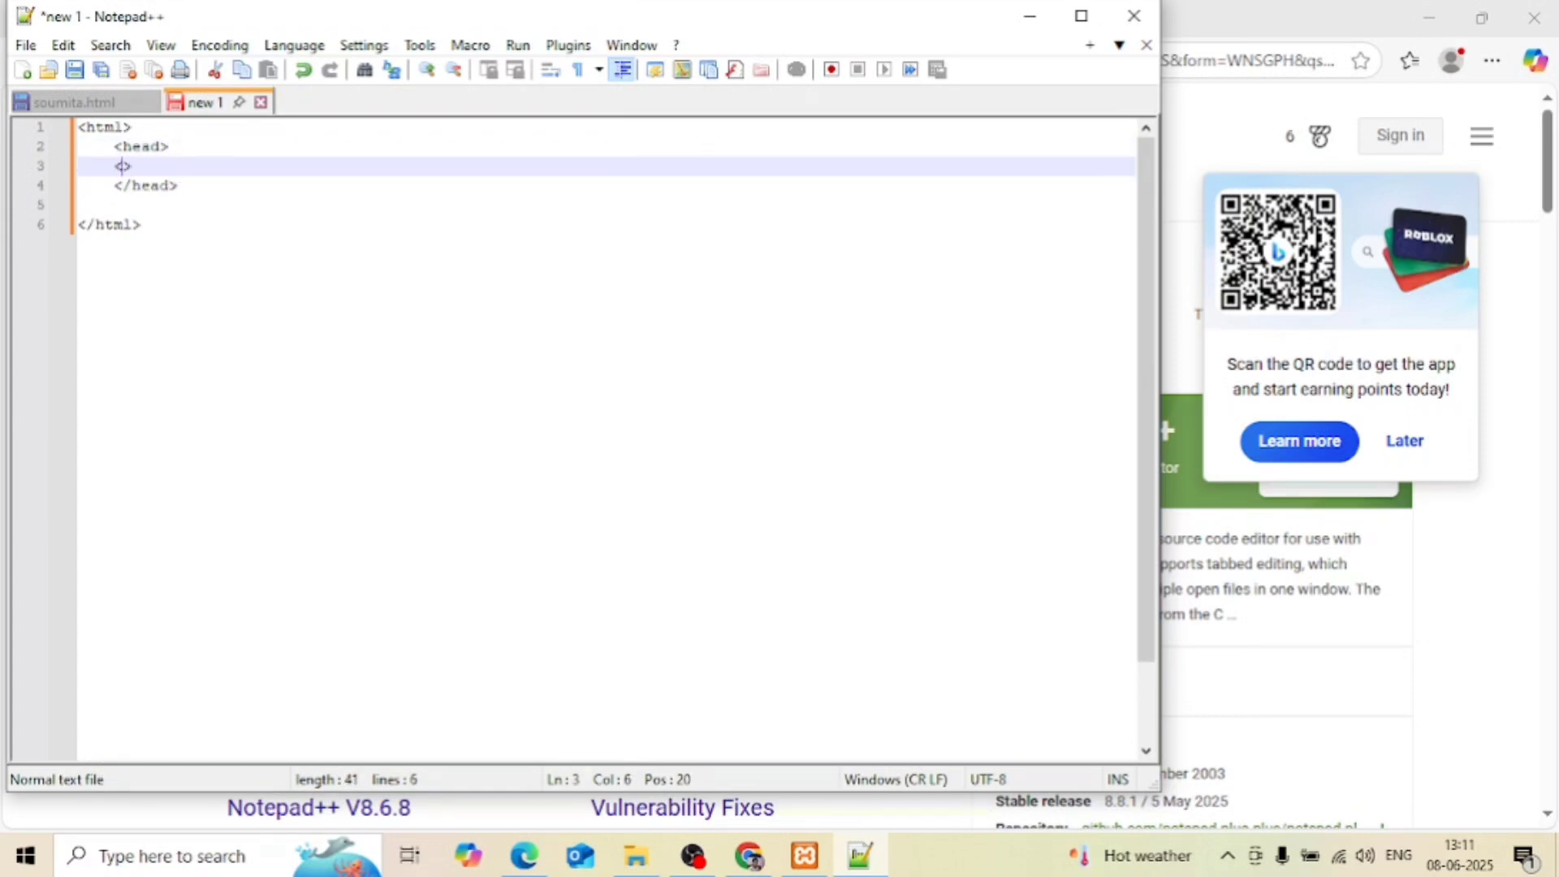
type("tle")
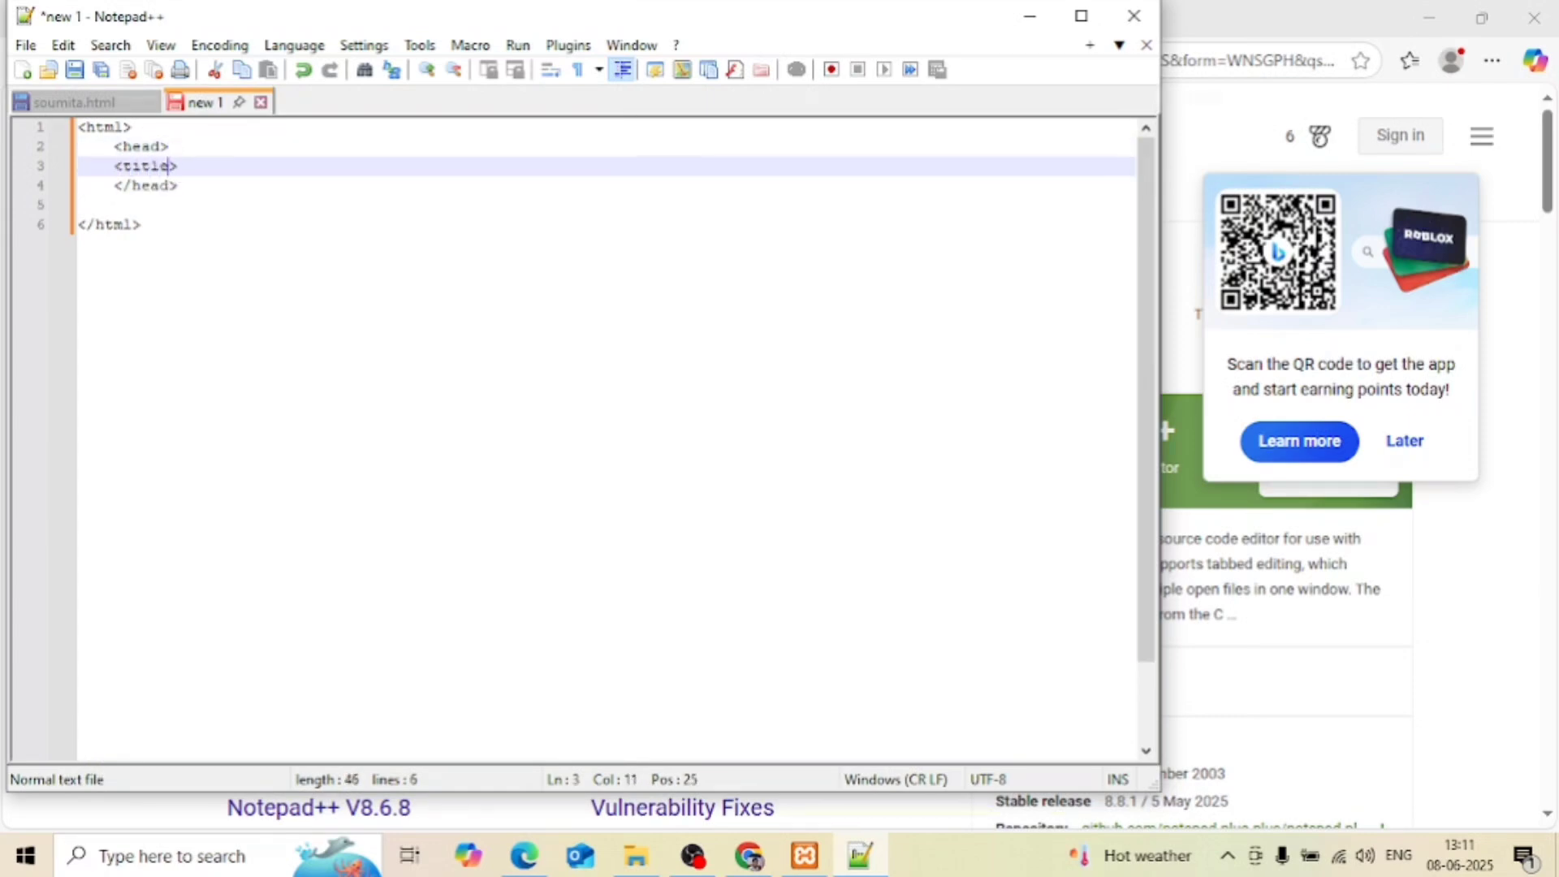
type("><ti>")
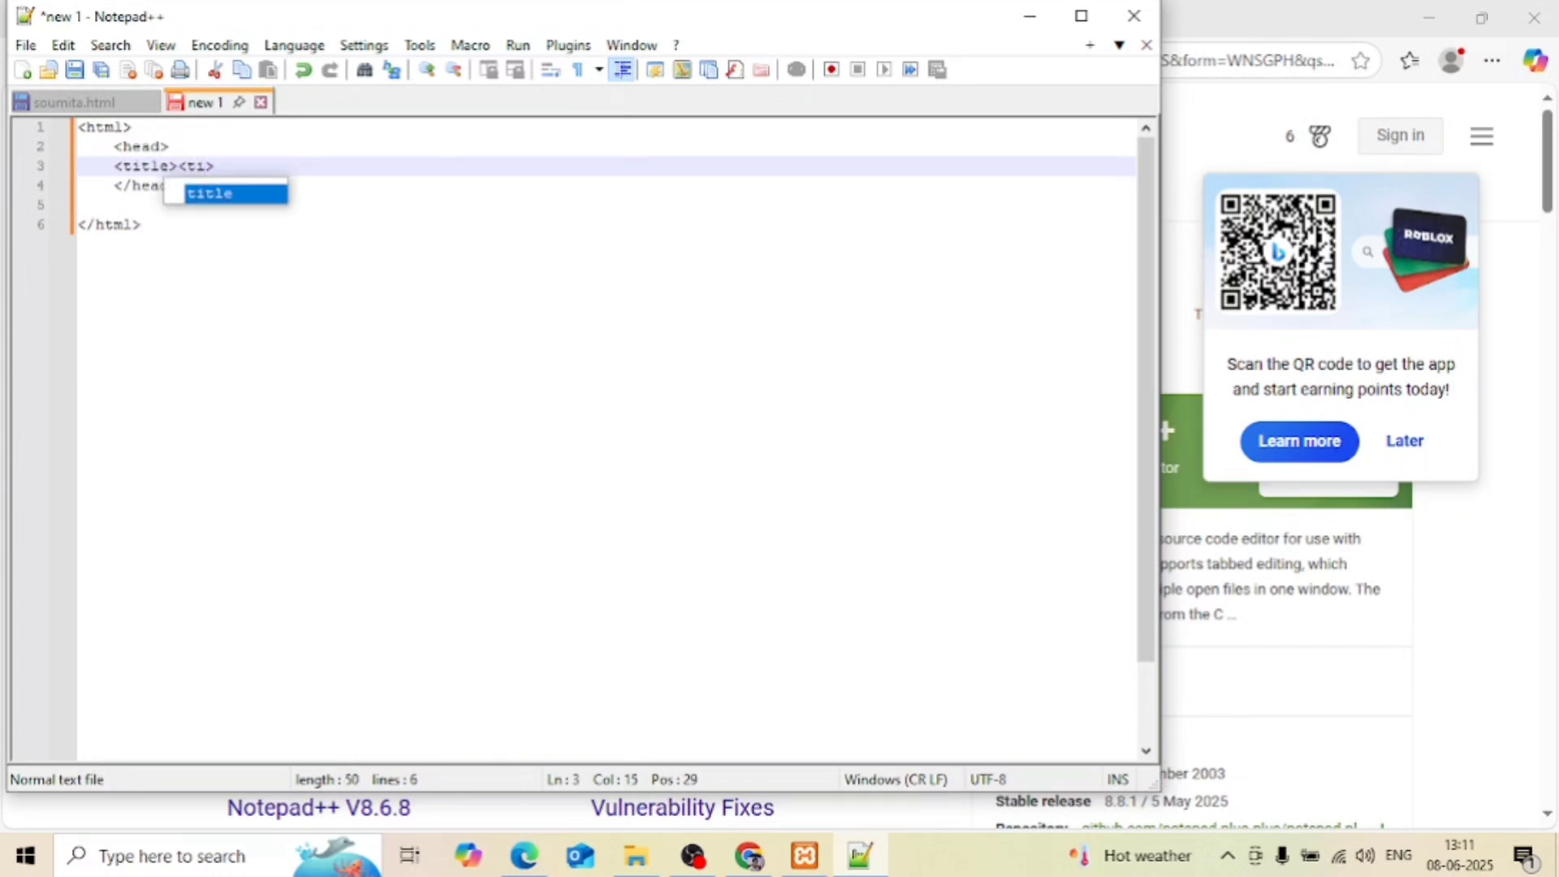
key("Left")
key("Left")
type("/")
key("Right")
key("Right")
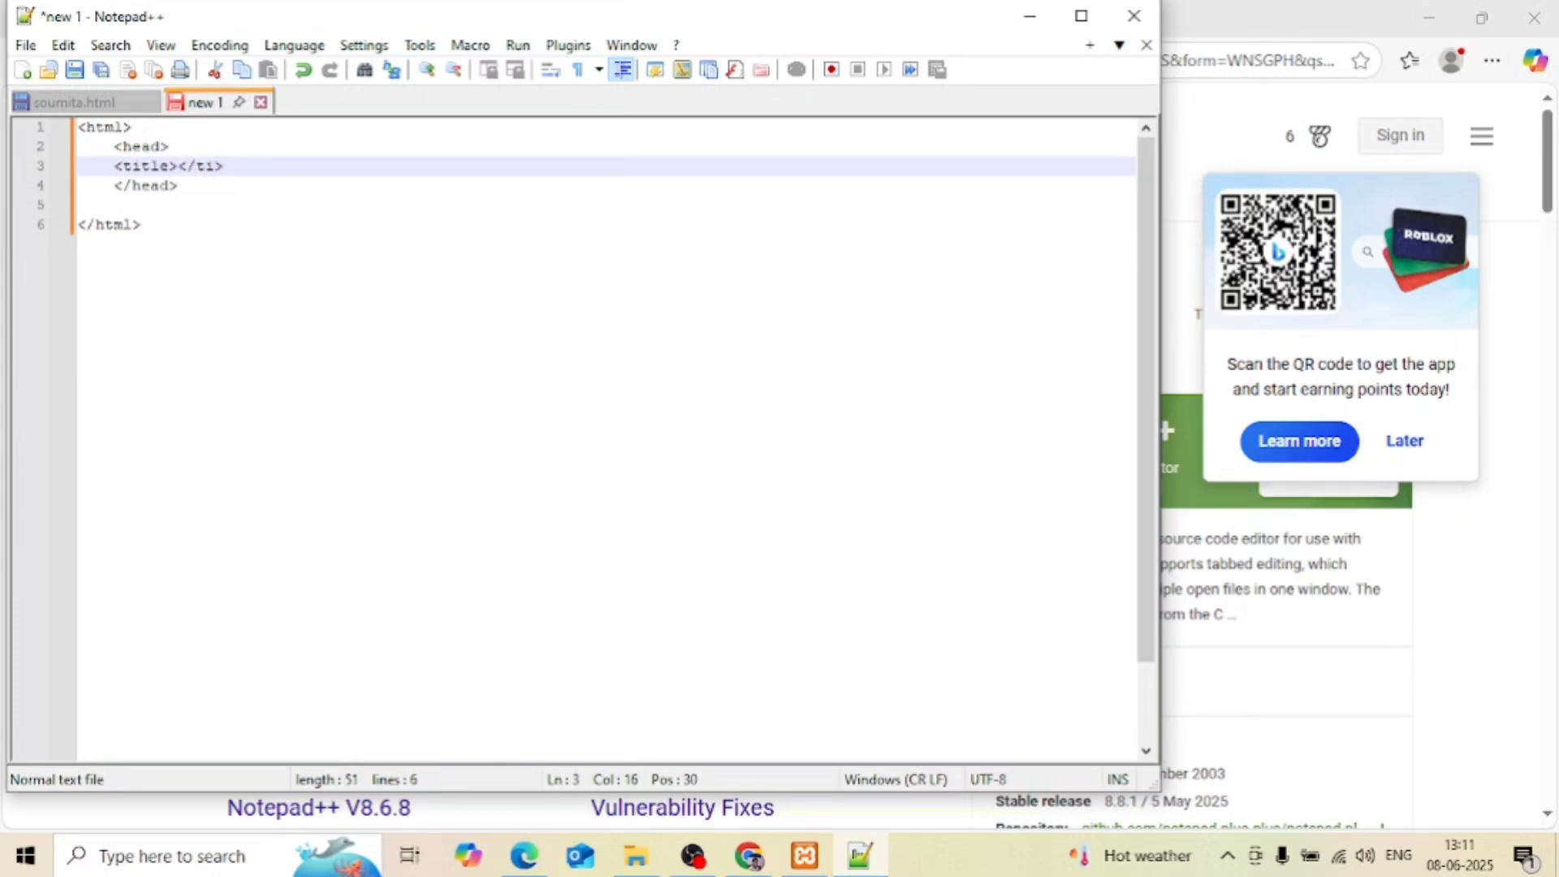
type("tle")
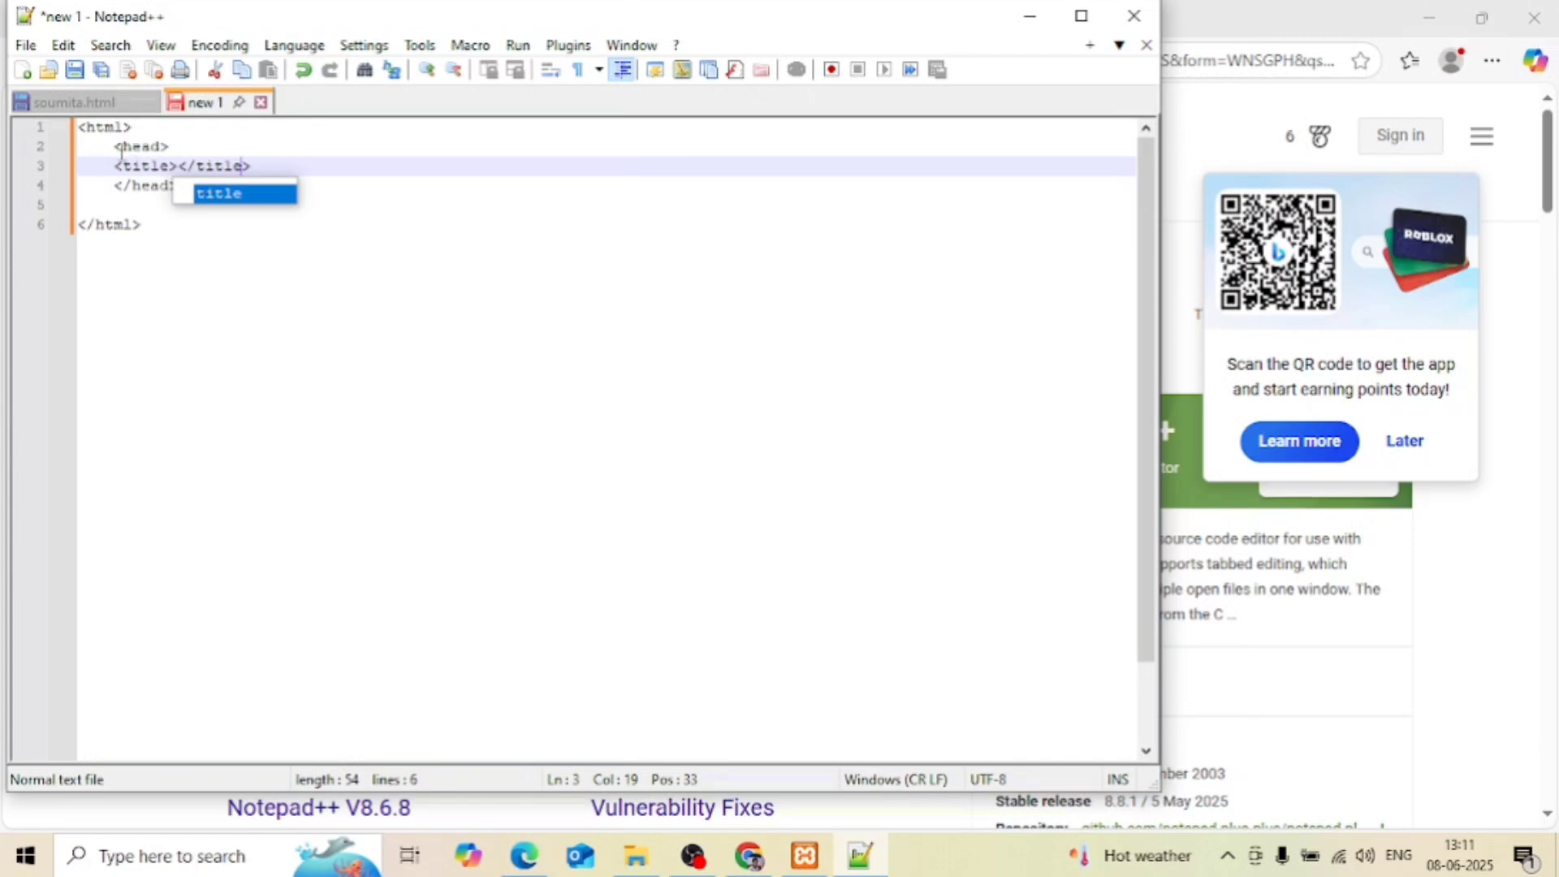
Step: Enter "Html Title Test" as the page title between the title tags
left_click(181, 168)
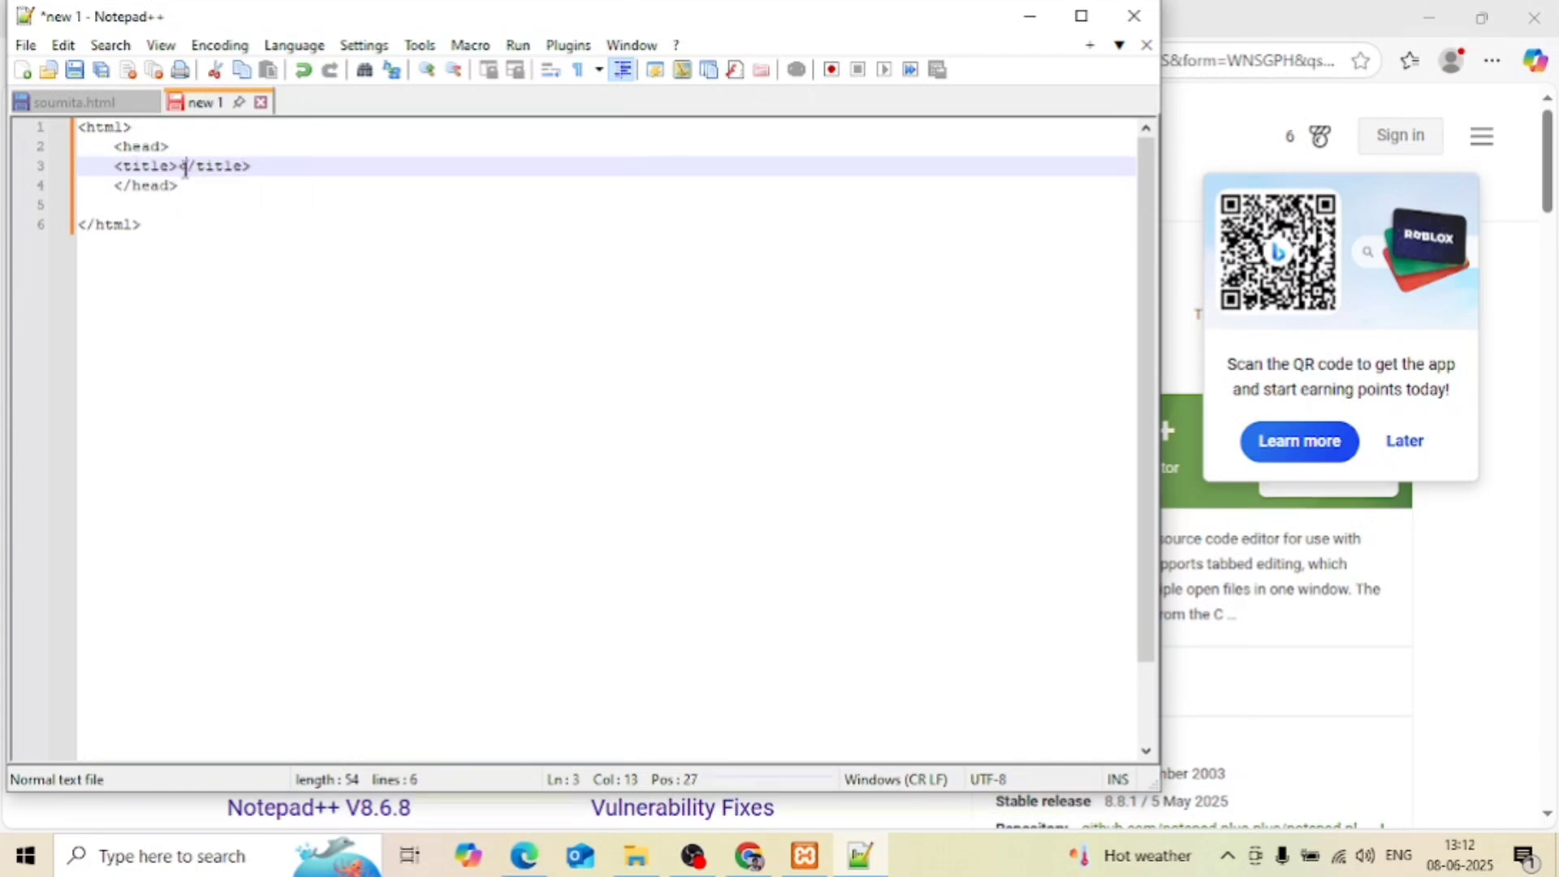
type("Sou")
key("ctrl+shift+Left")
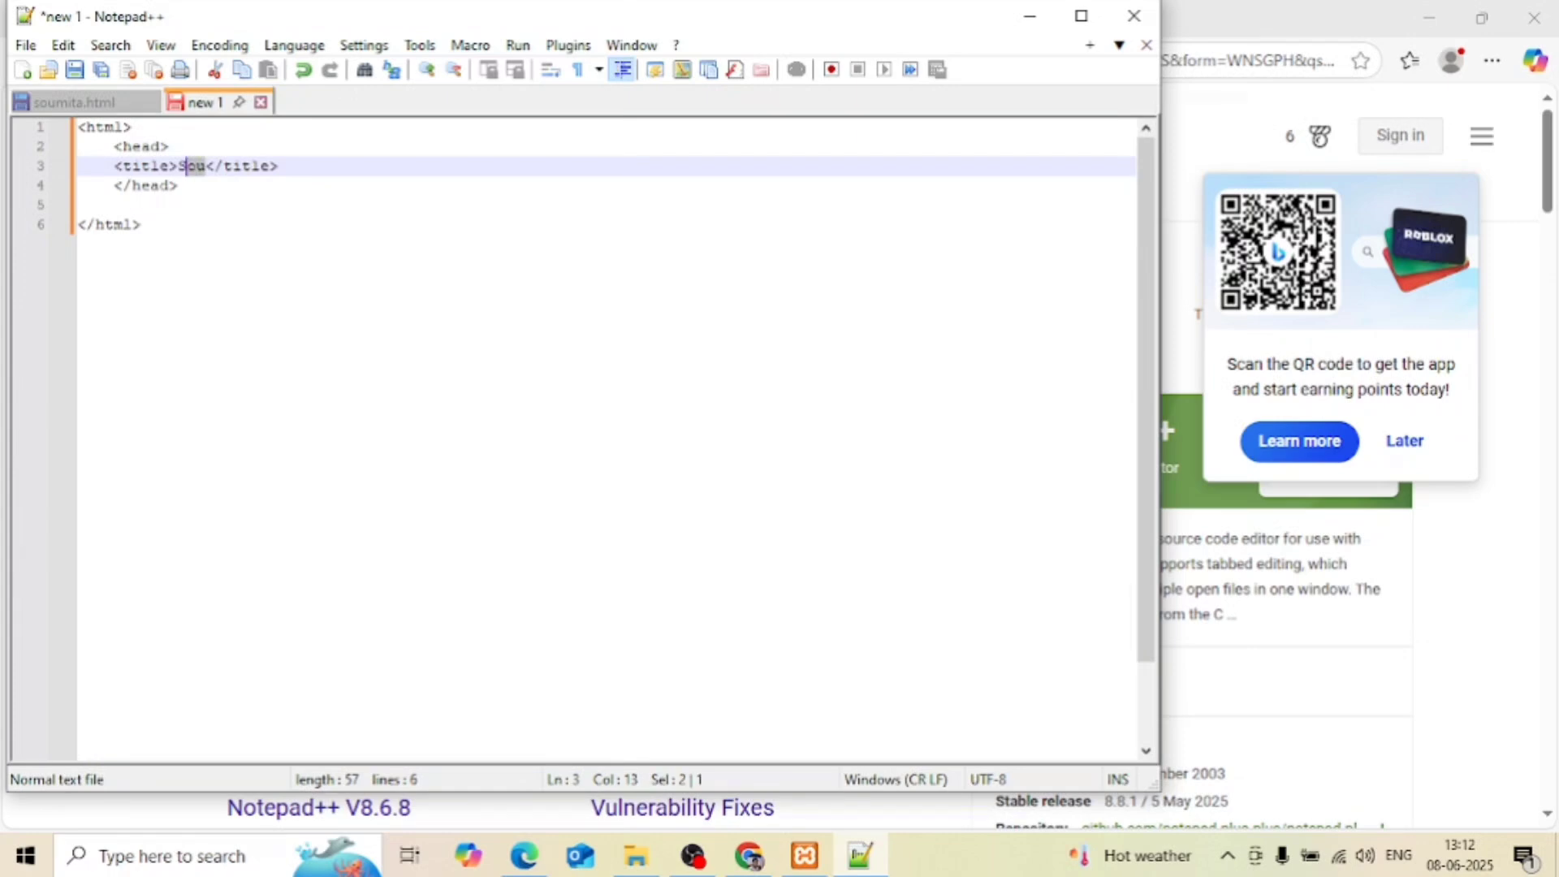
key("BackSpace")
type("Html ")
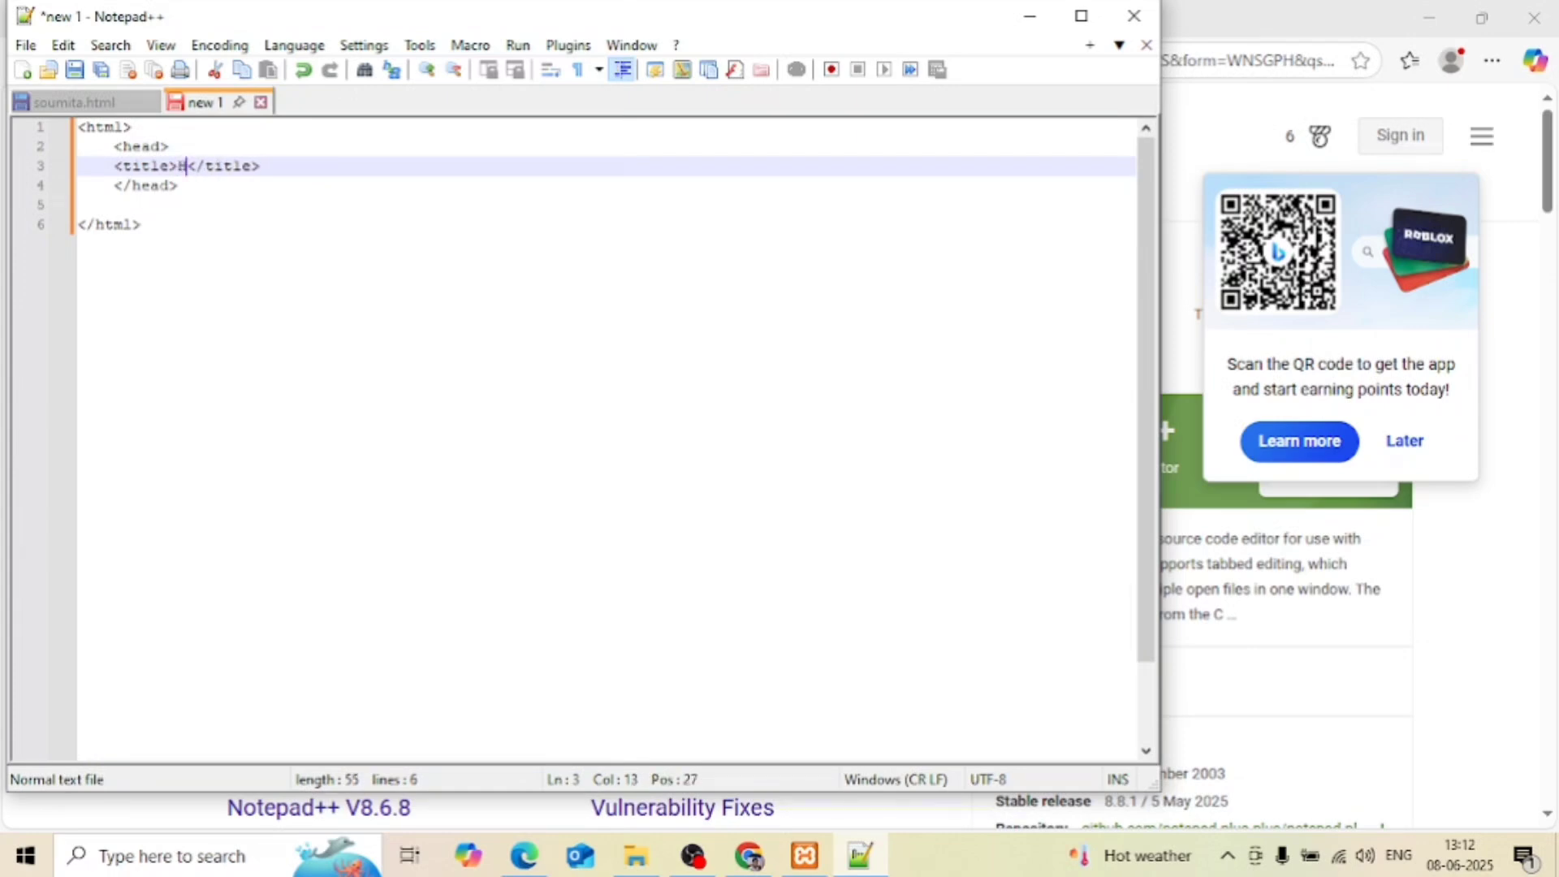
type("Titl")
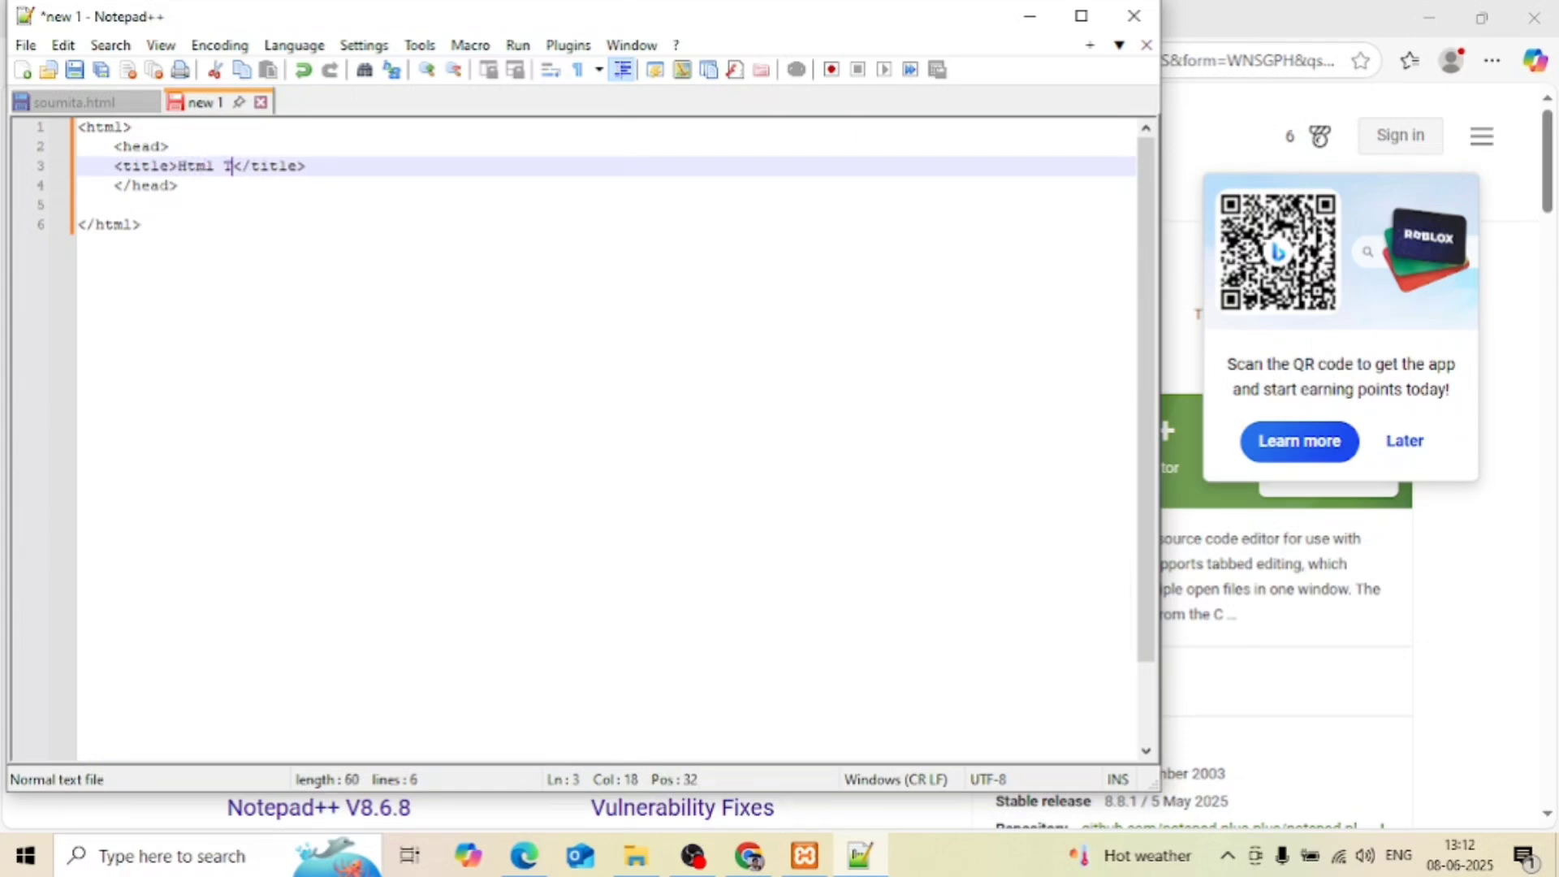
type("e Test")
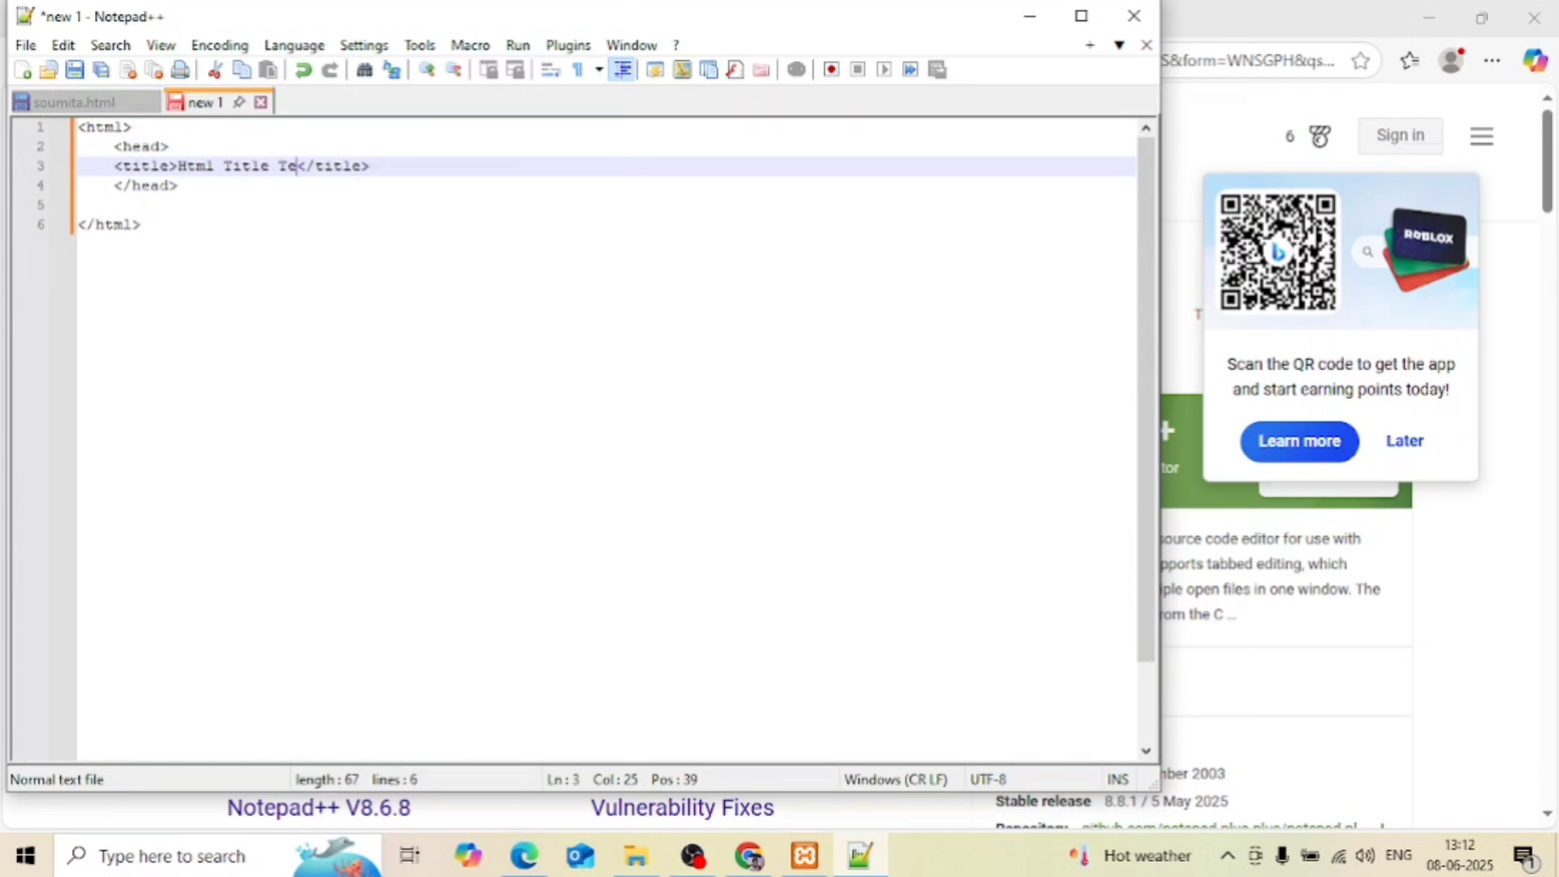
Step: Add an indented <body></body> tag pair below the head section, separated from it by an empty line
left_click(189, 193)
key("Return")
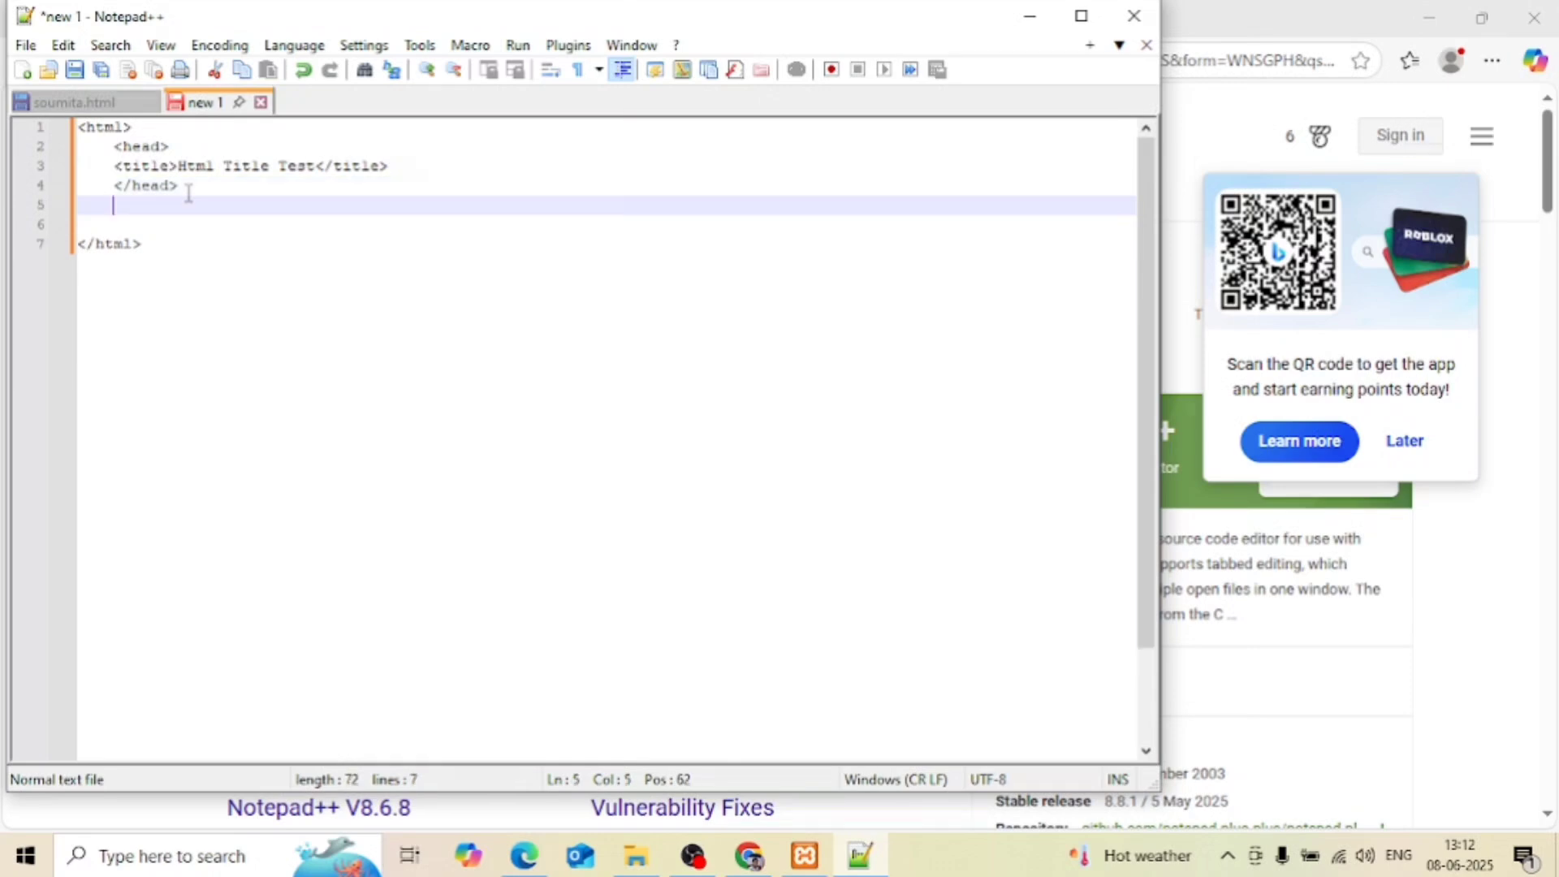
key("Return")
type("<>")
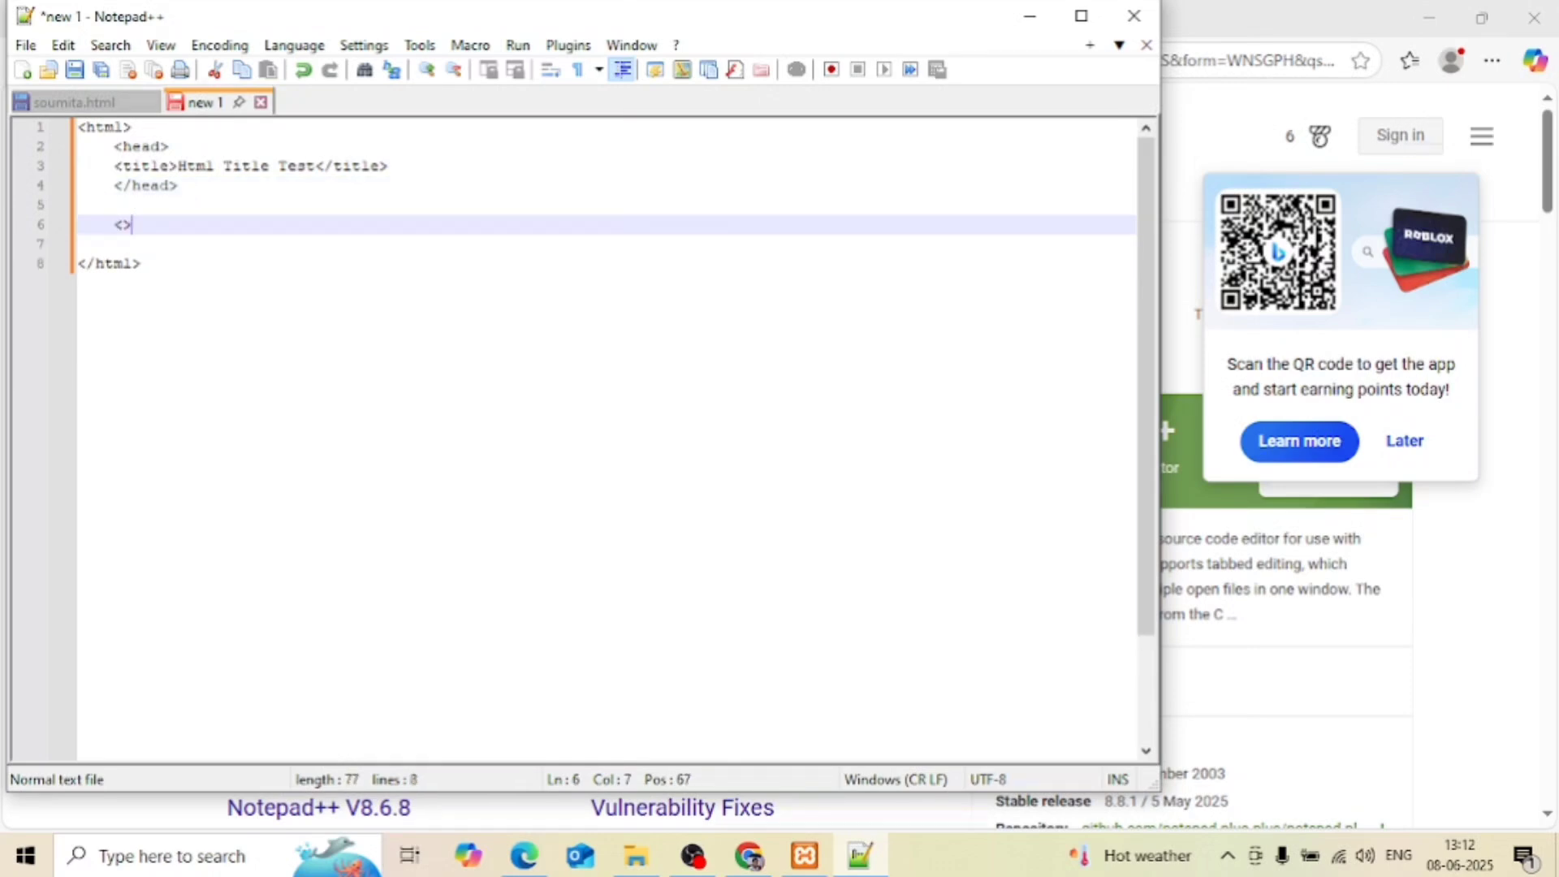
key("Left")
type("body")
key("Right")
type("<>")
key("Left")
type("/body")
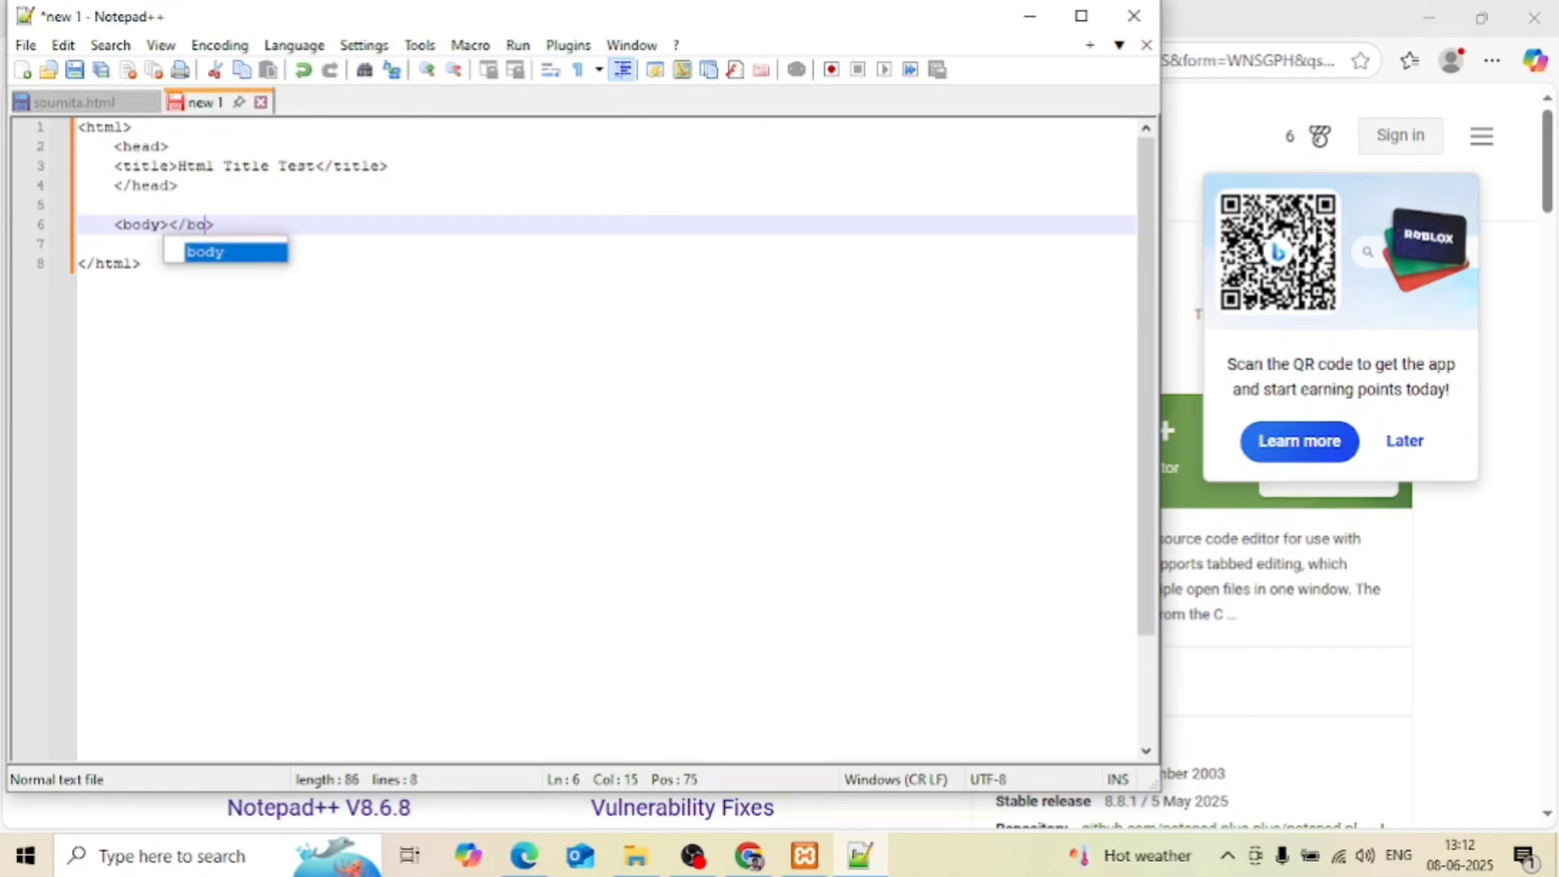
Step: Split the body tags onto separate lines and enter the text "Html Body Test Code." between them
left_click(168, 224)
key("Return")
key("Return")
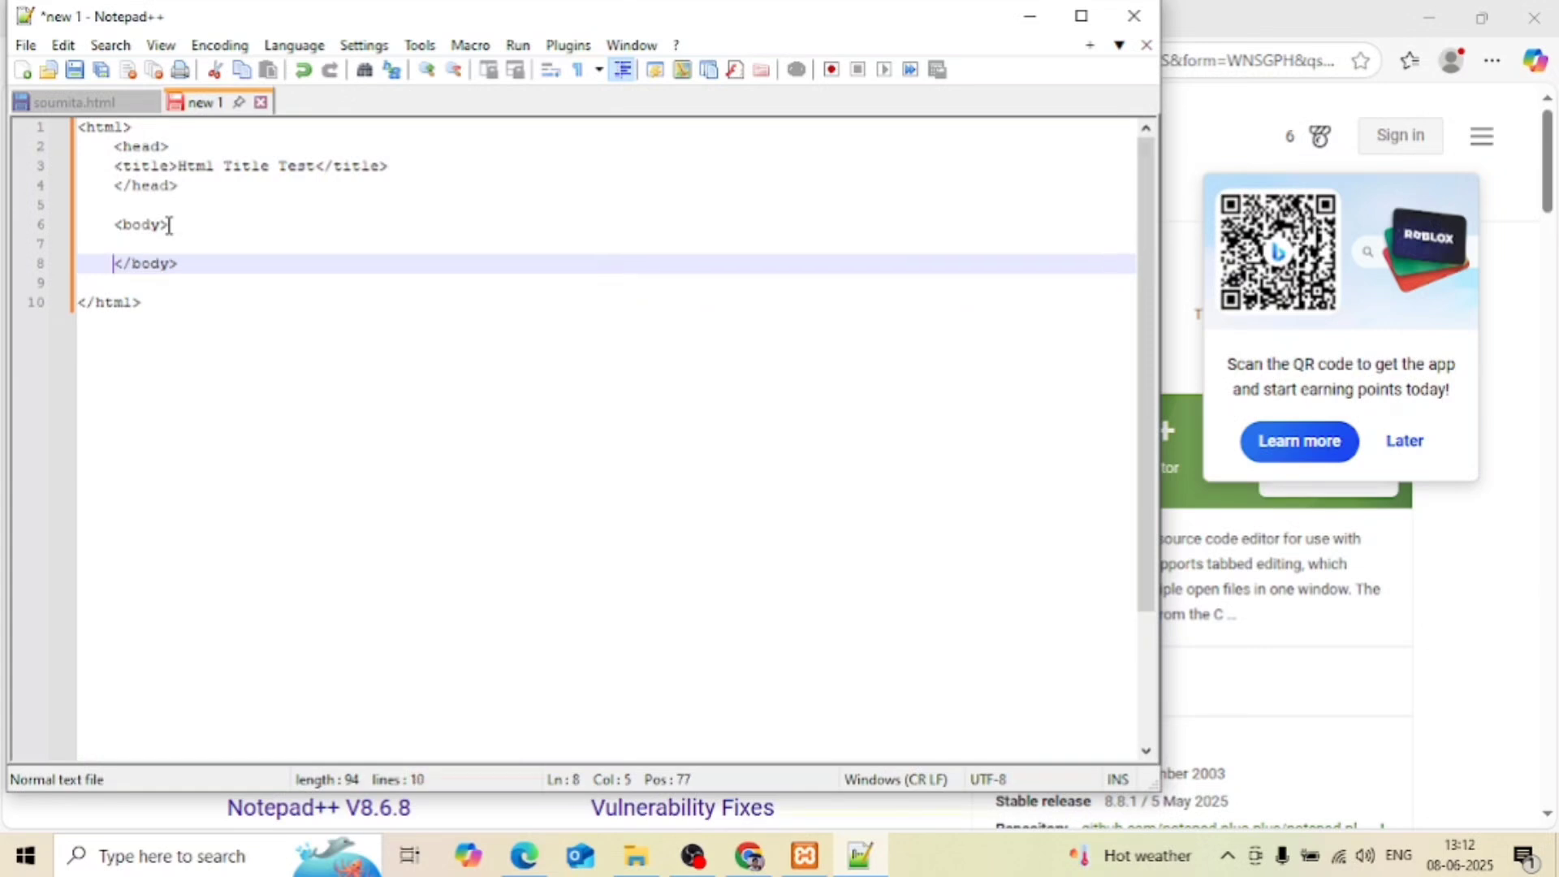
key("Up")
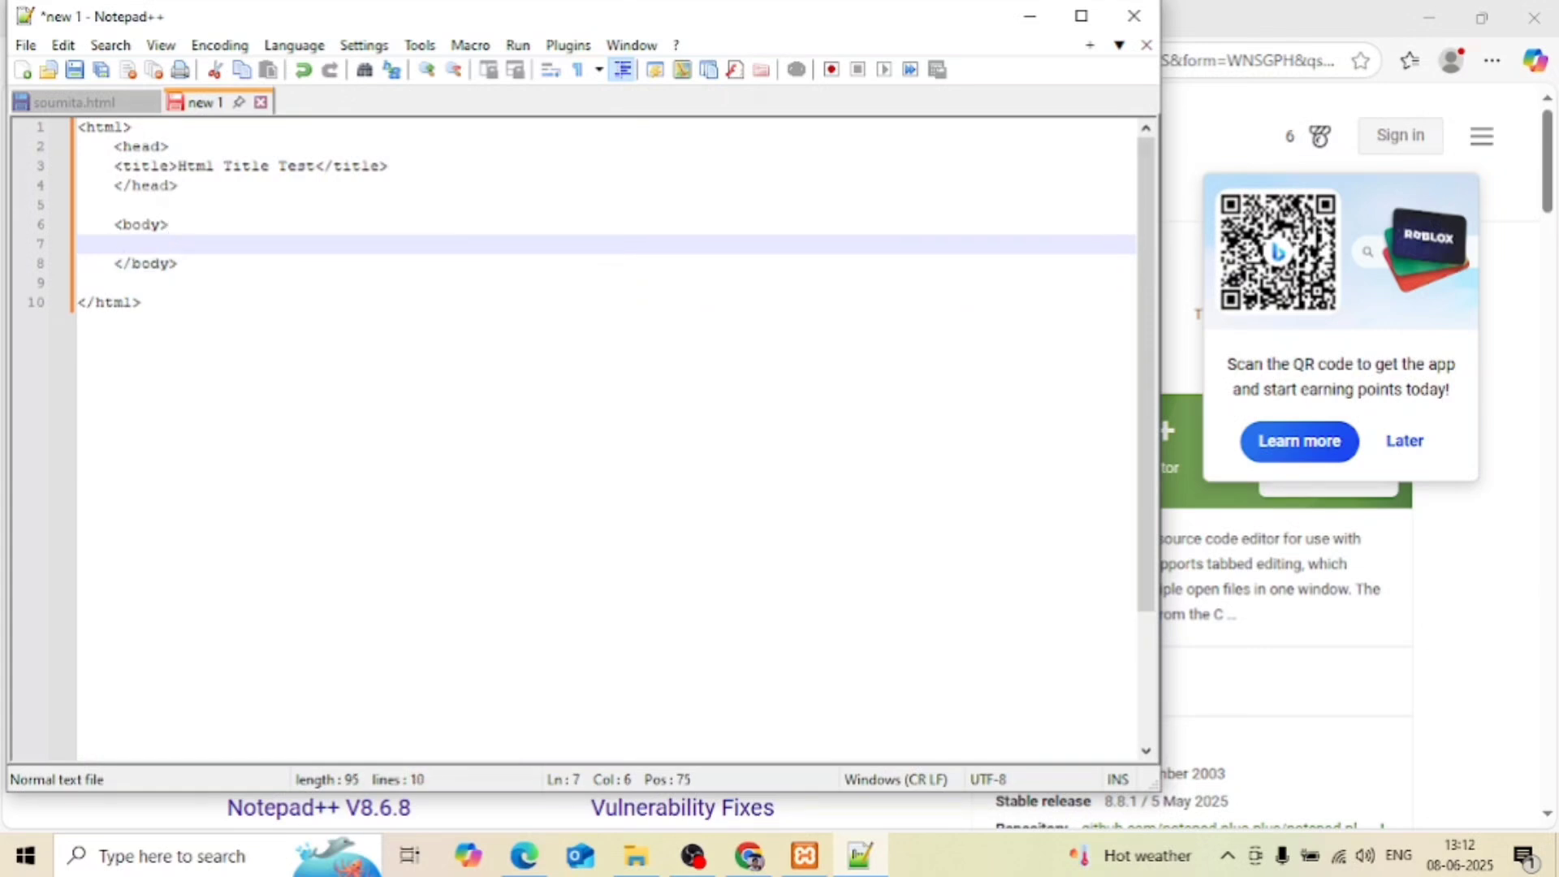
type("Html ")
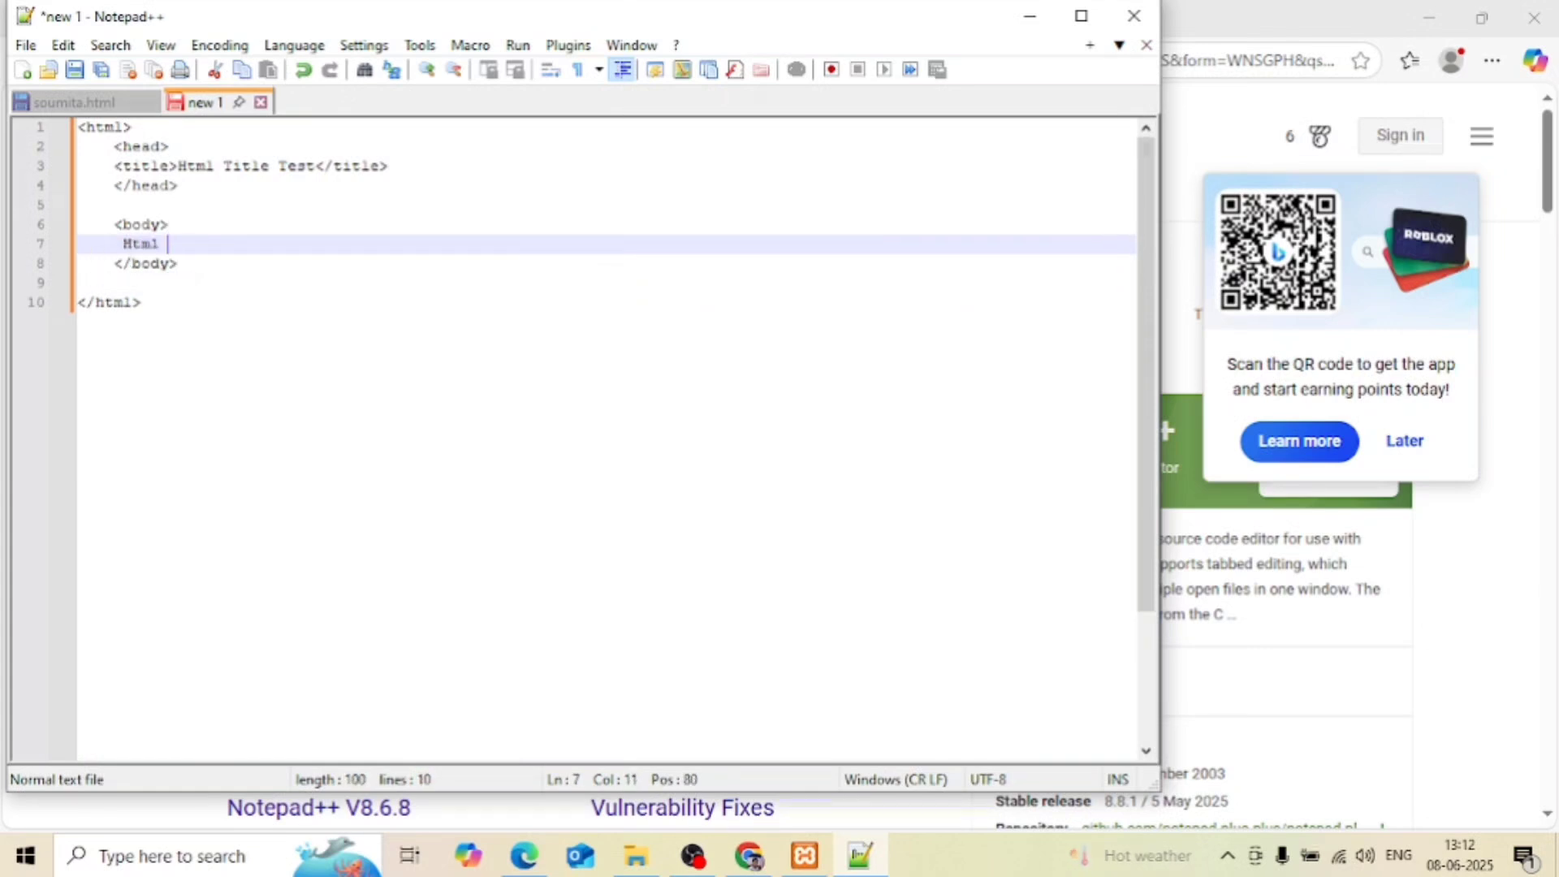
type("Bod")
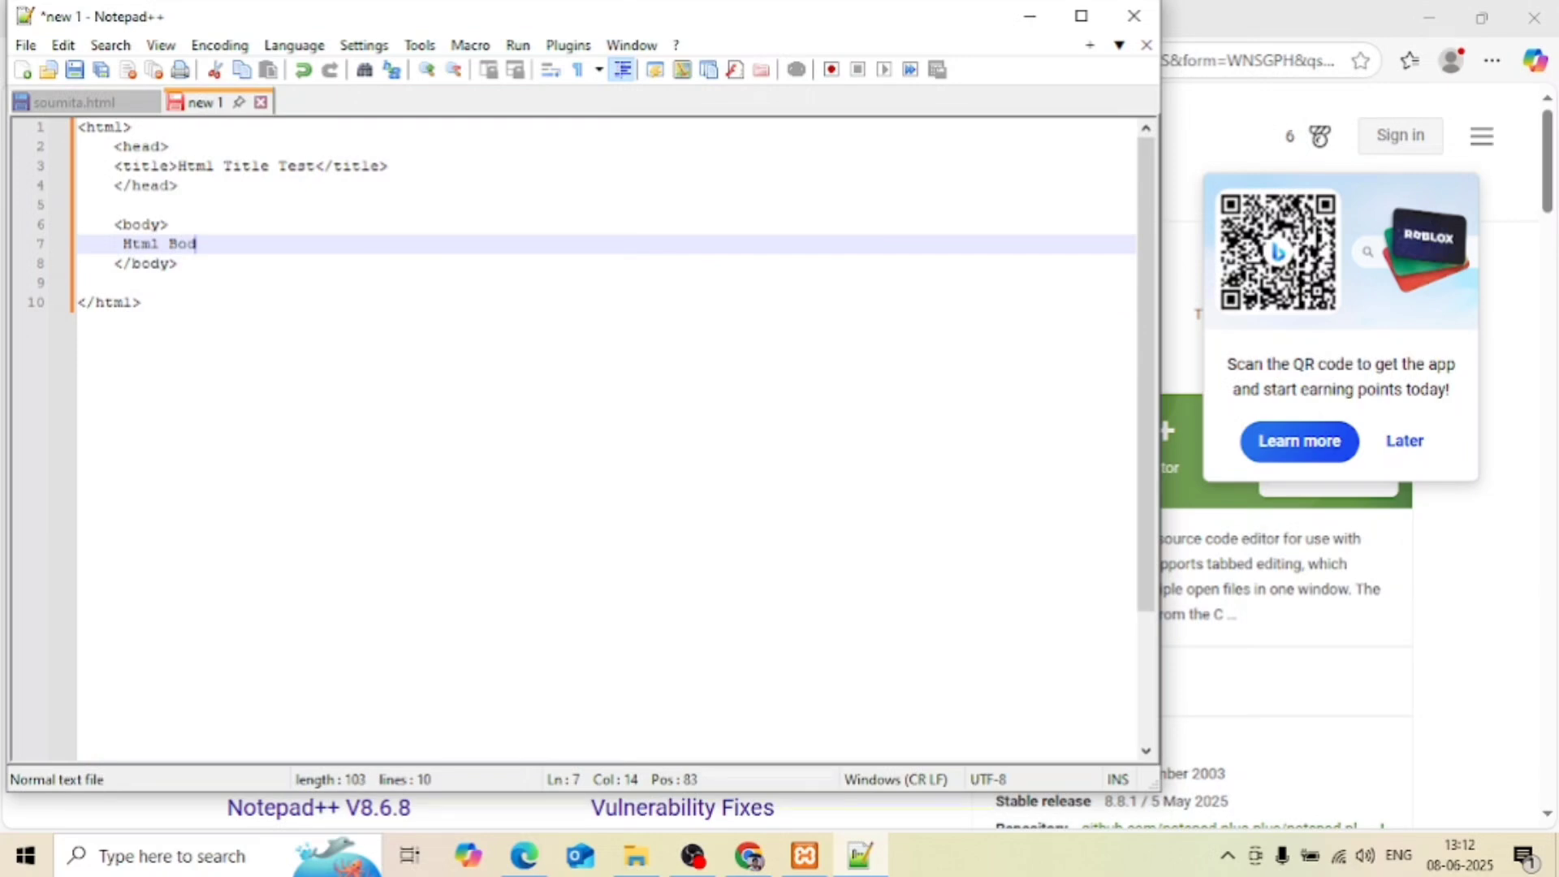
type("y T")
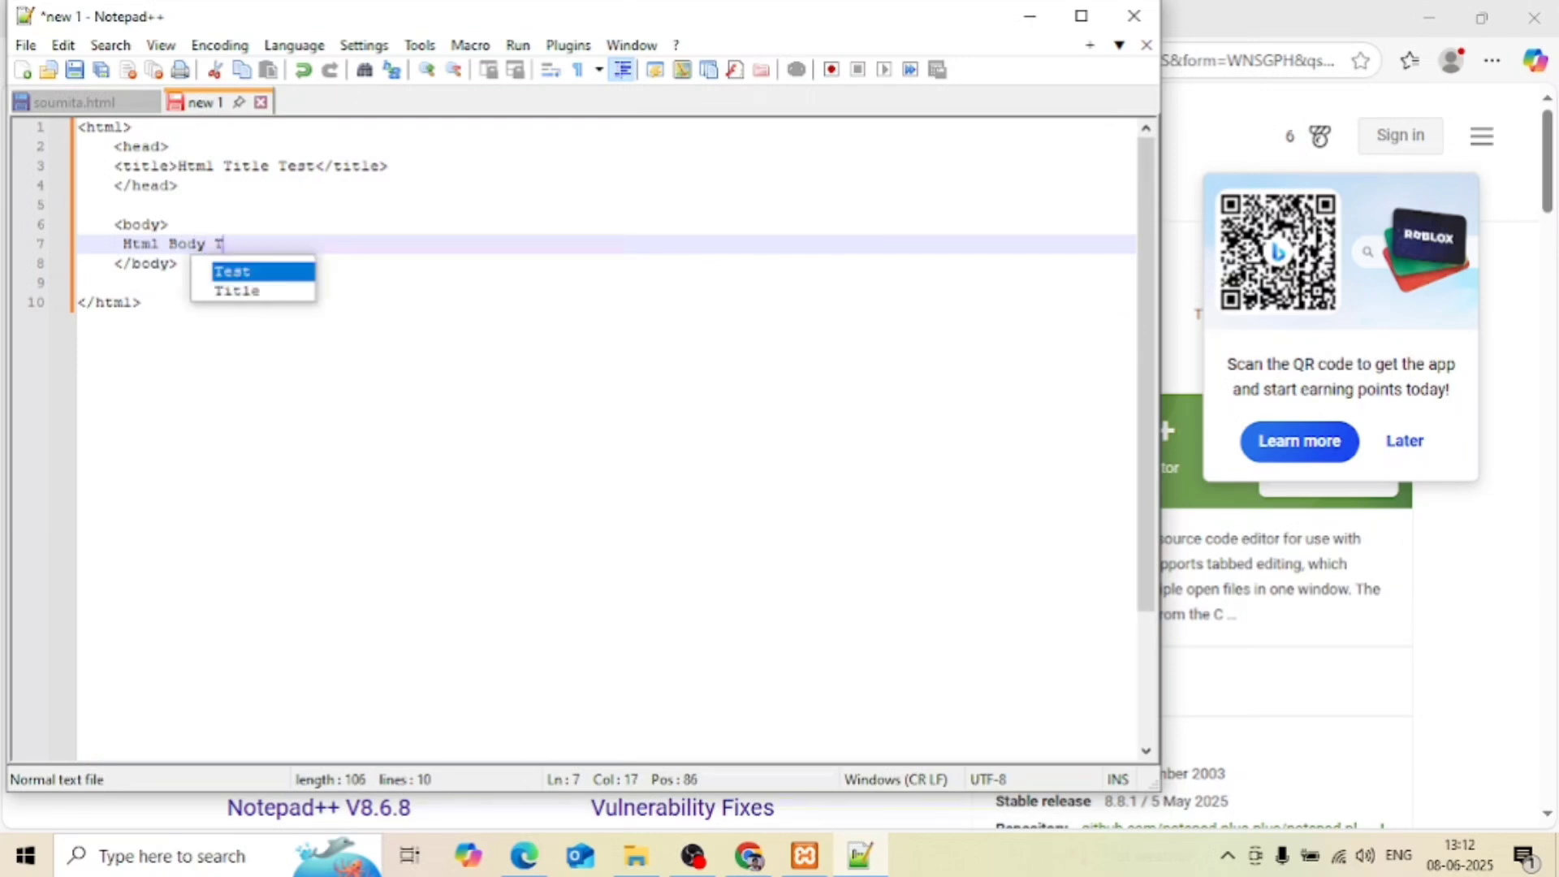
type("est Cod")
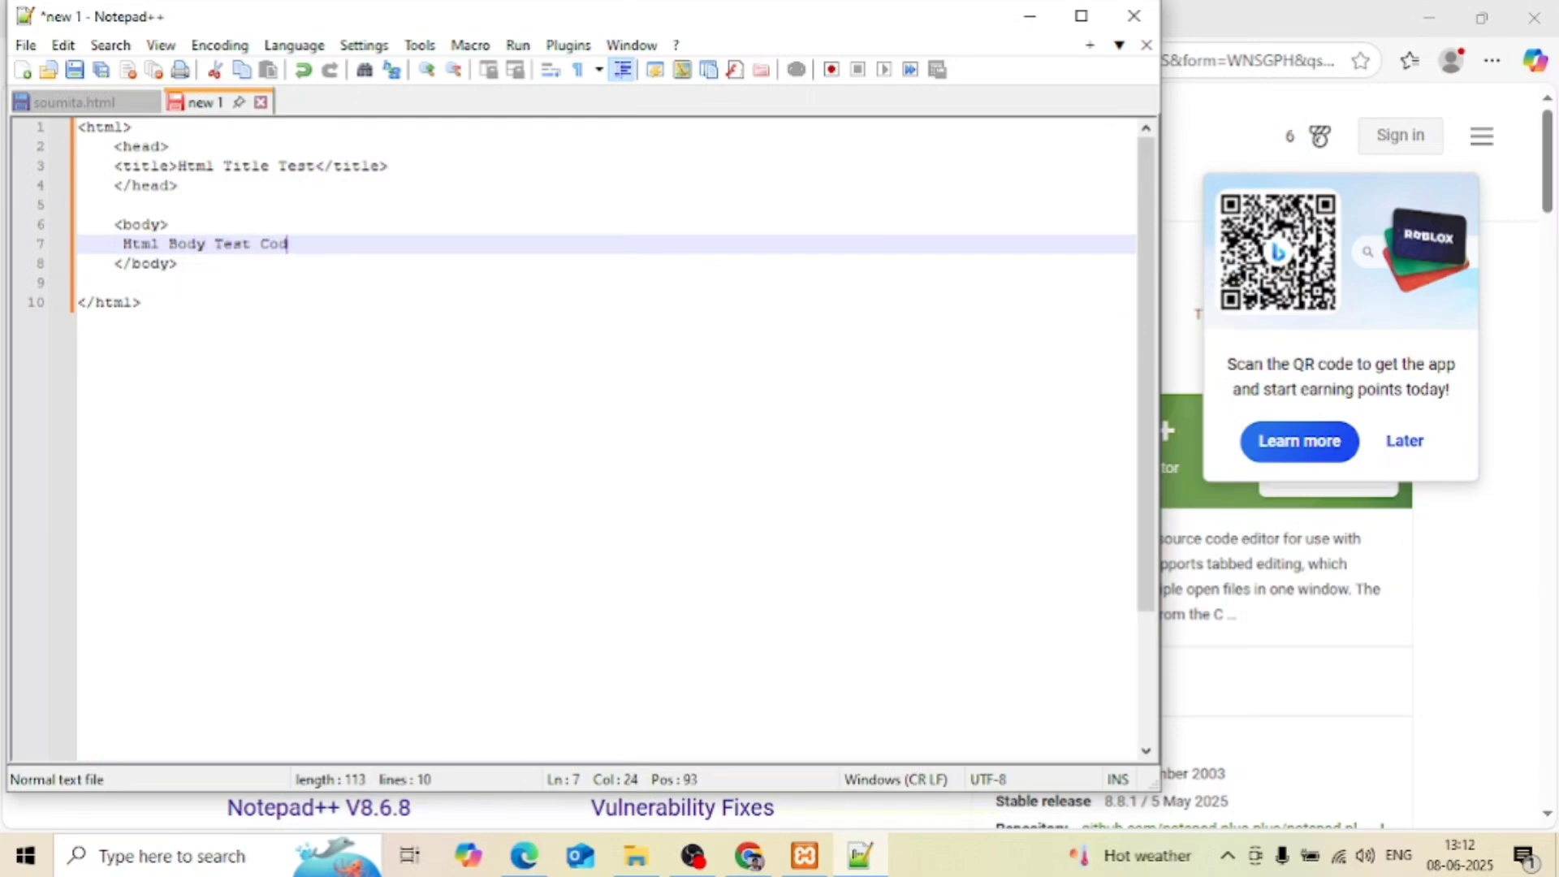
type("e.")
Step: Save the page as testcode.html in the xamptest folder under C:\xampp\htdocs
left_click(26, 45)
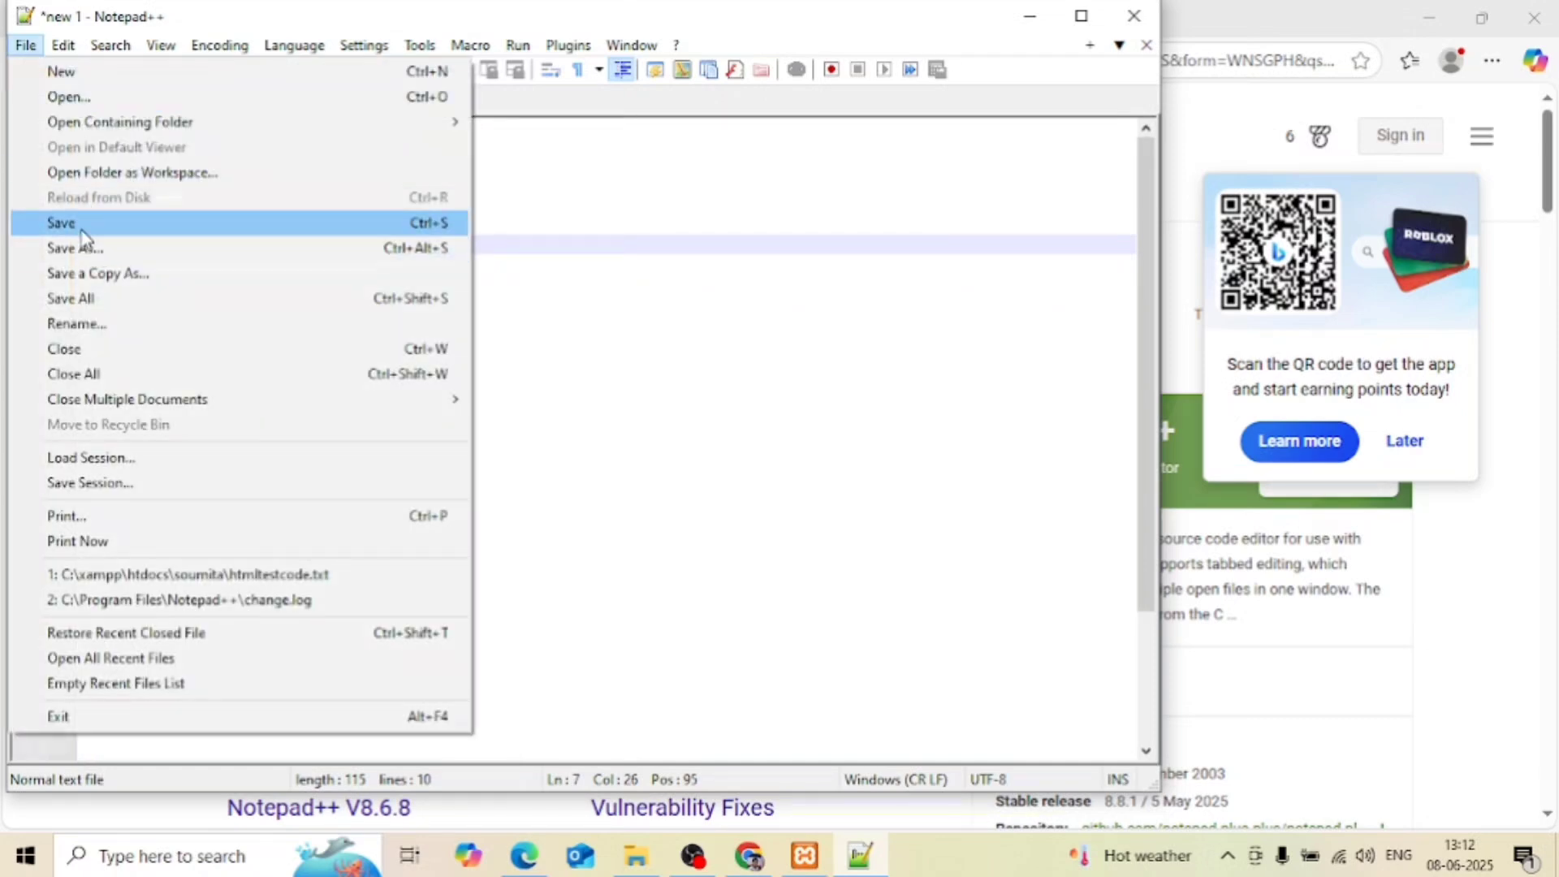
left_click(82, 237)
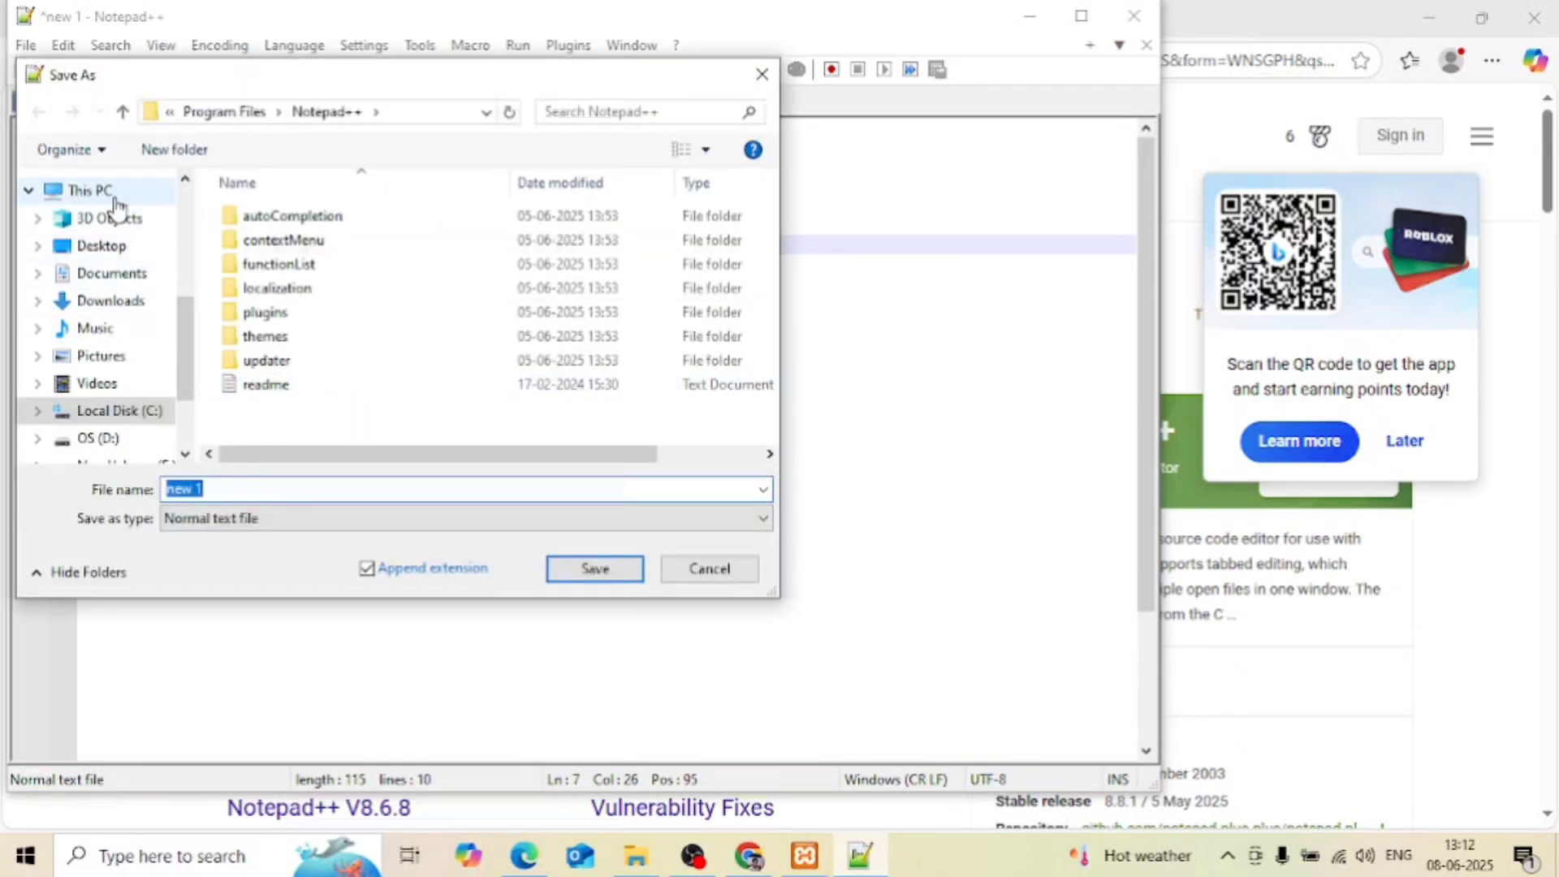
left_click(121, 410)
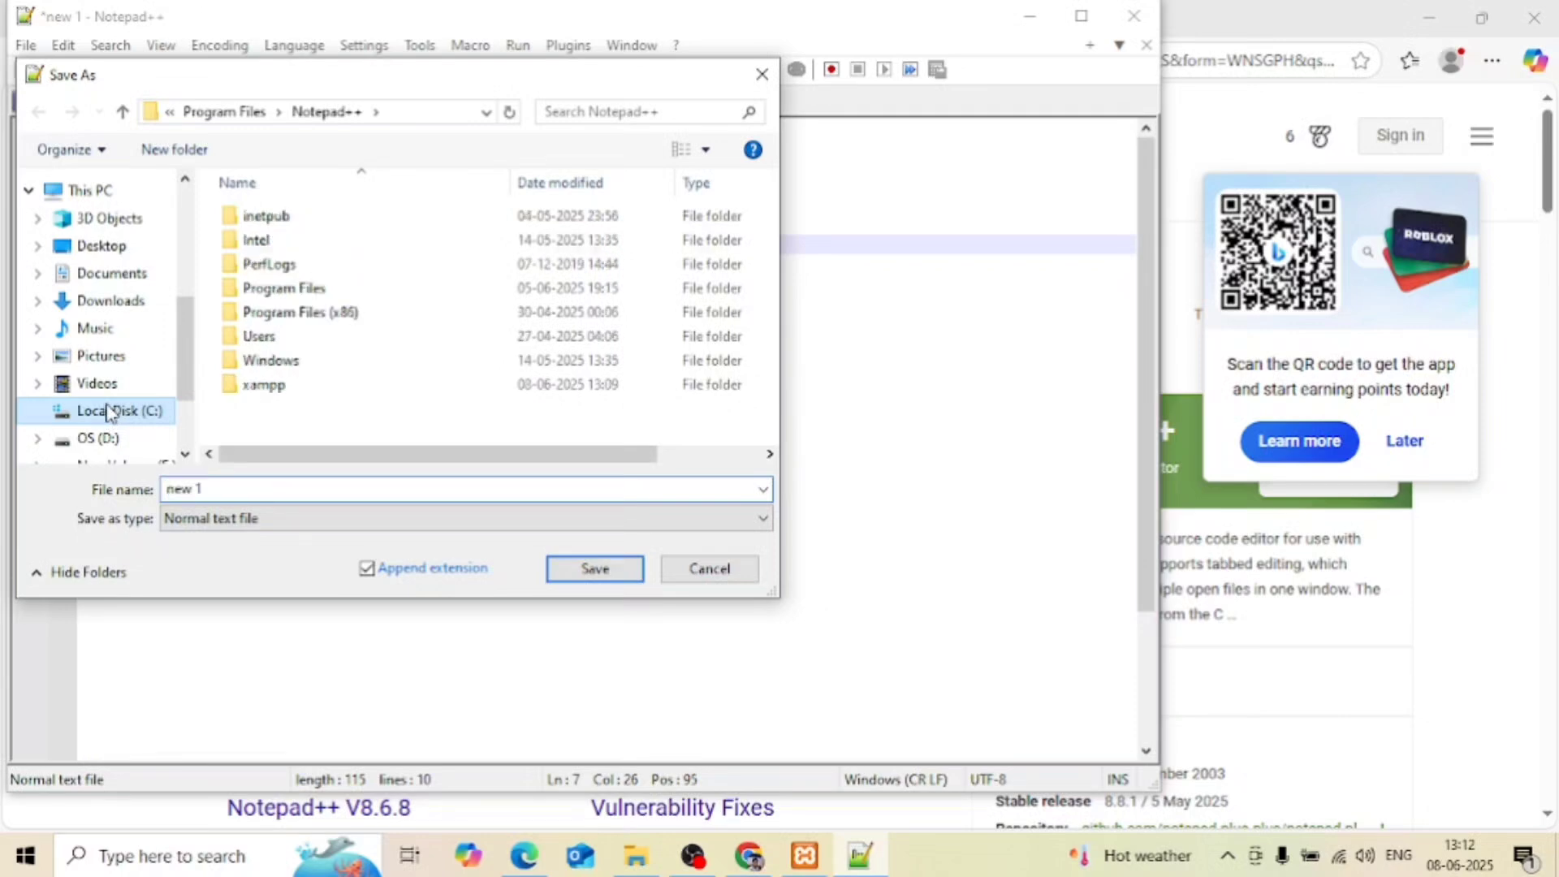
double_click(260, 385)
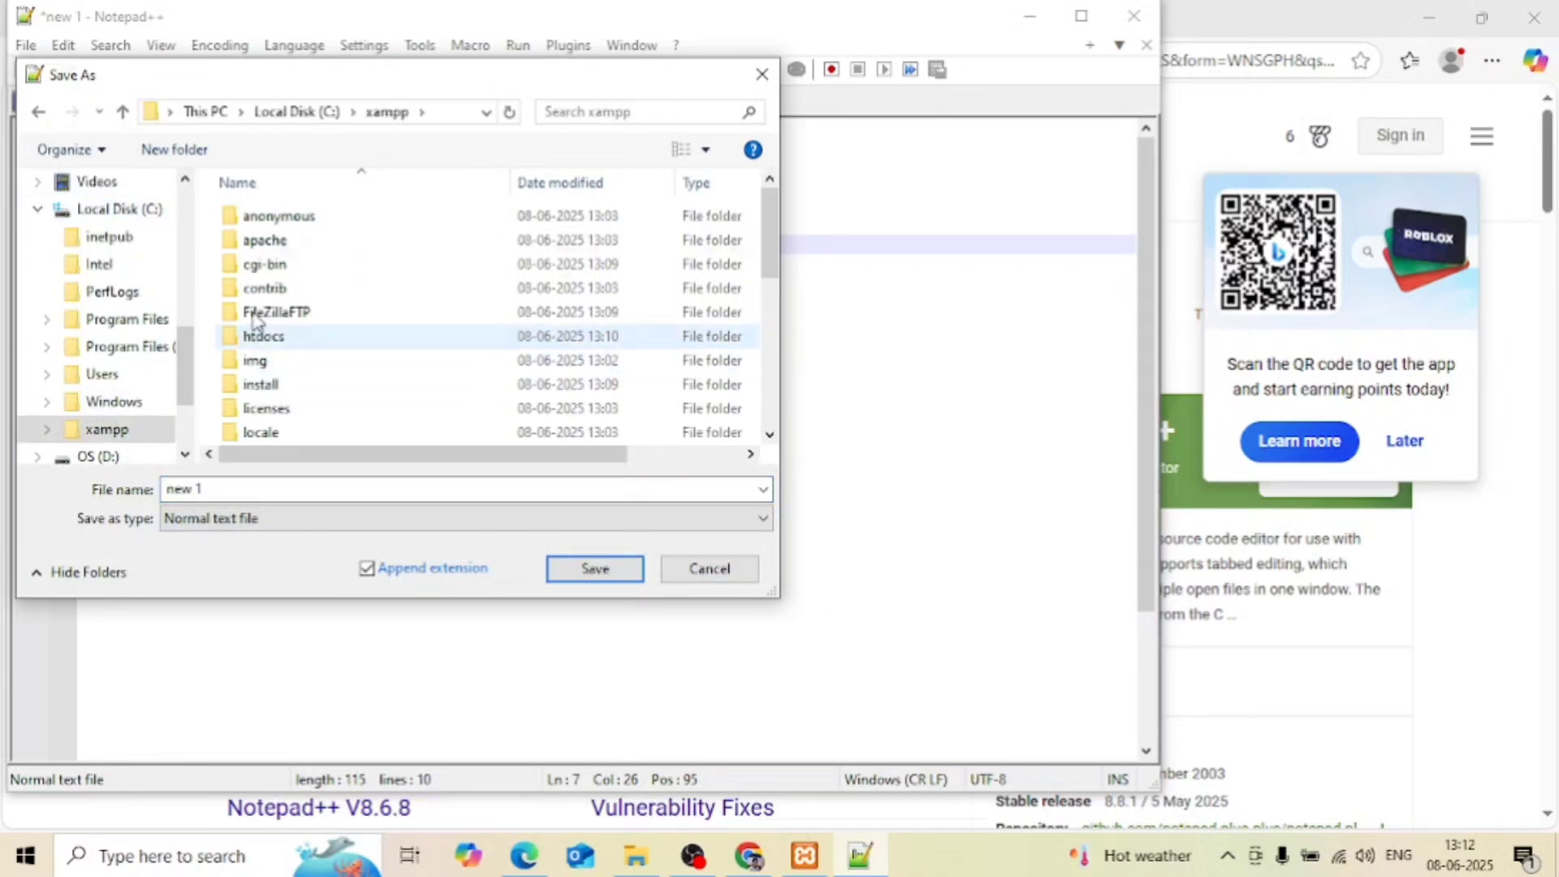
double_click(273, 340)
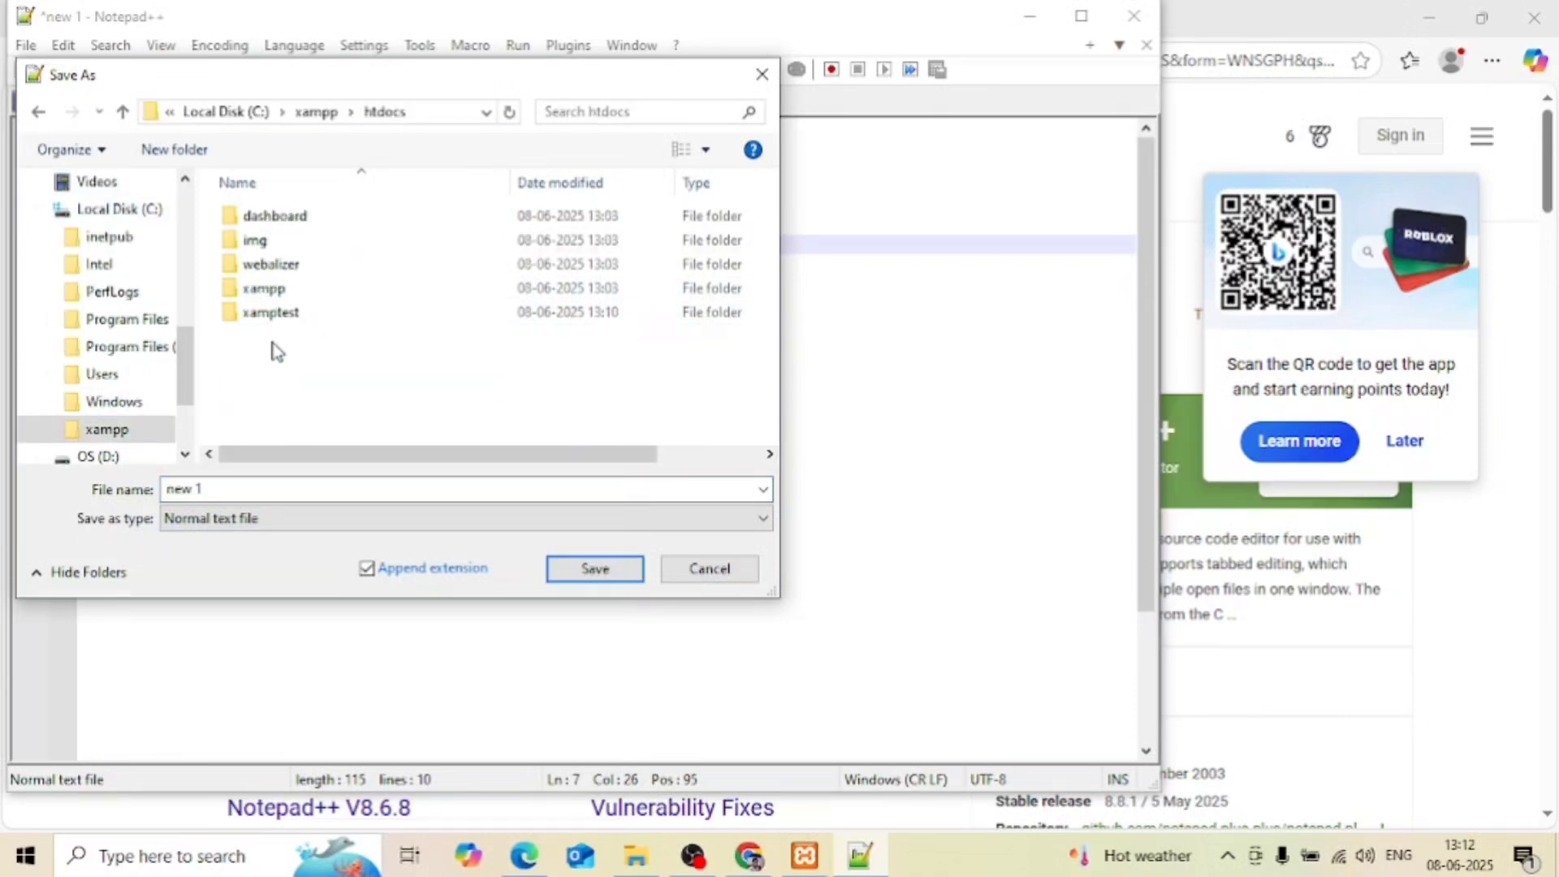
double_click(297, 321)
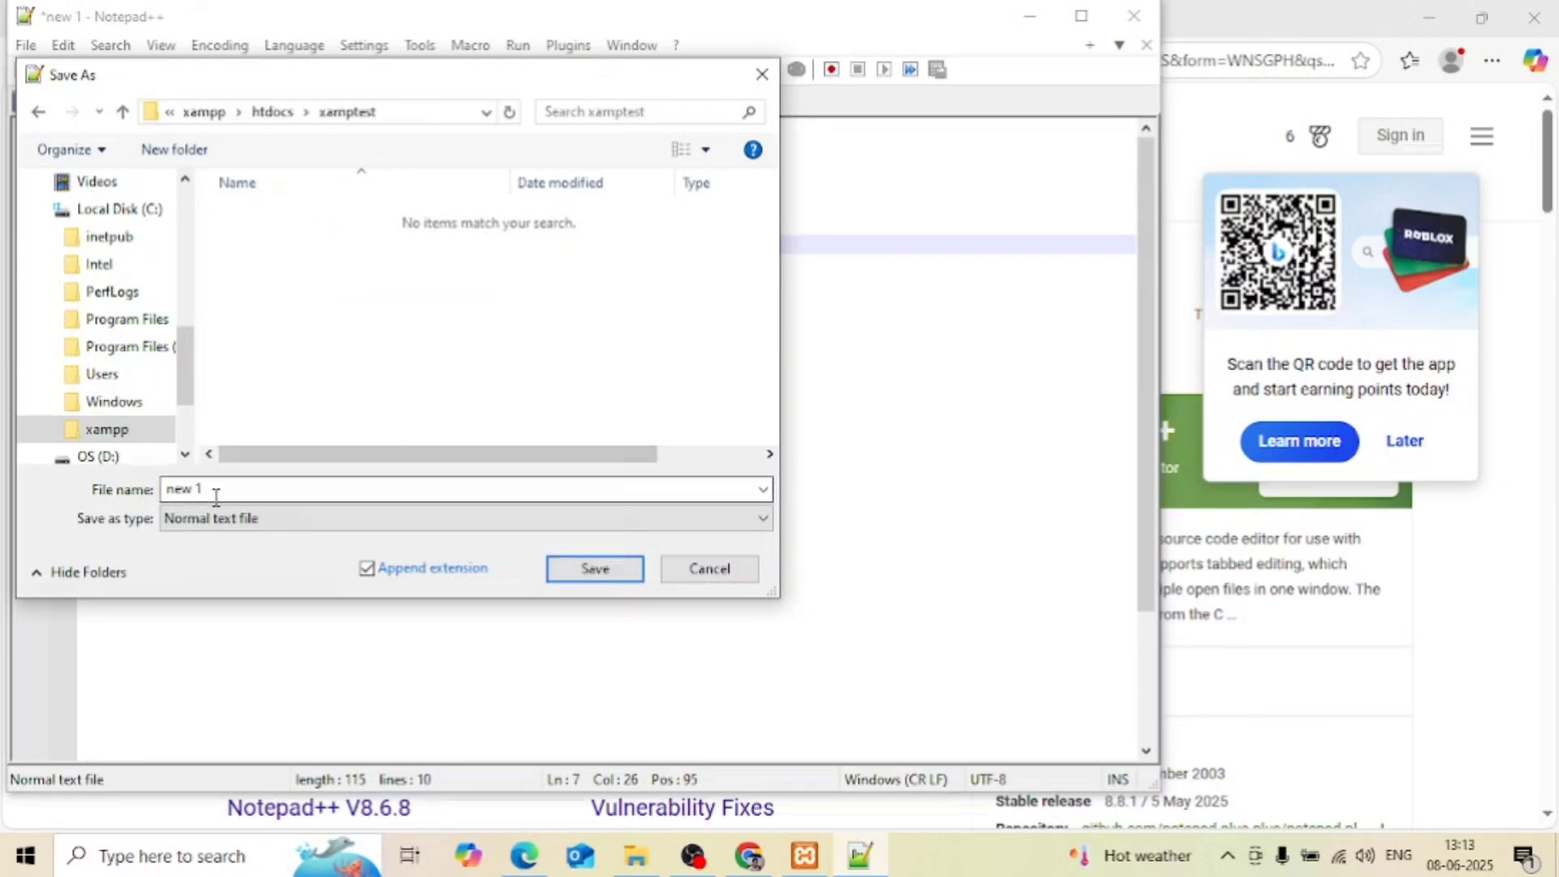
left_click_drag(209, 494, 165, 491)
type("te")
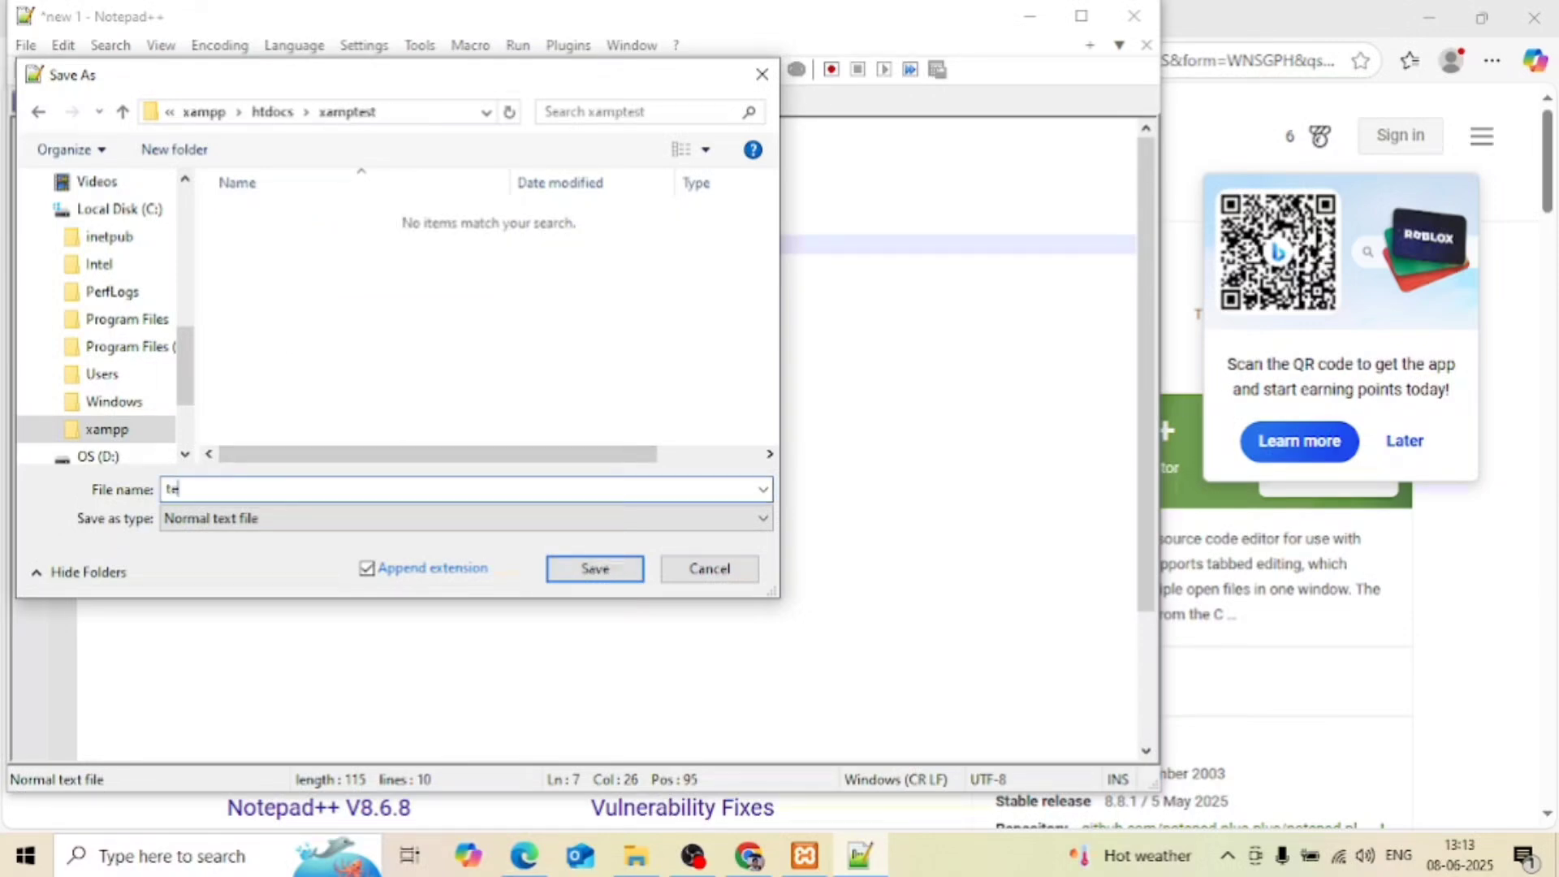
type("stcode.html")
key("Return")
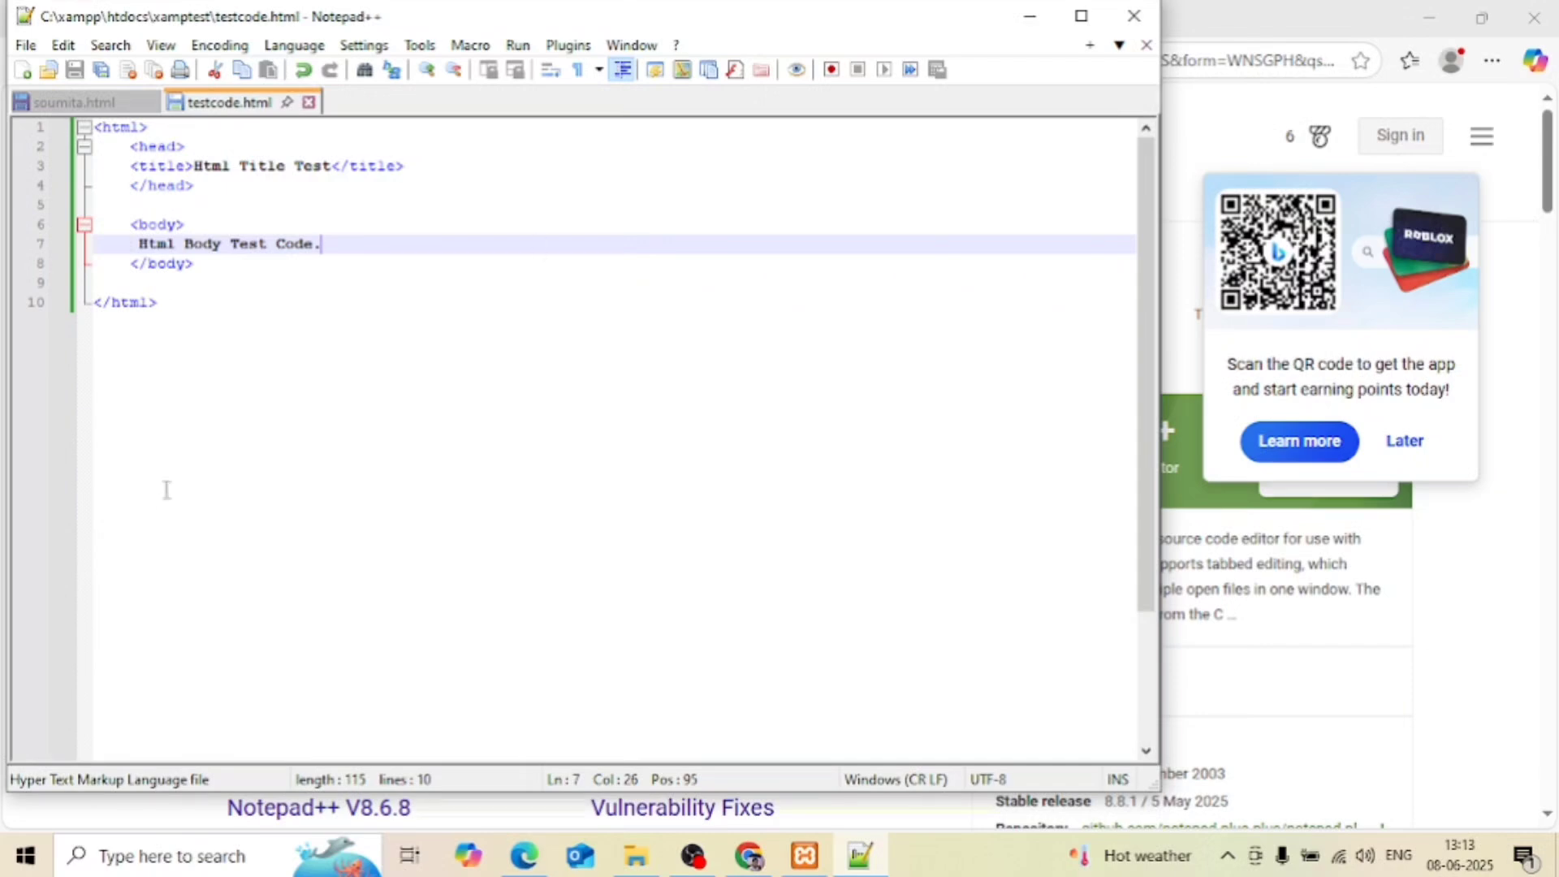
Step: Minimize the editor, switch to Chrome, and enter the project folder address localhost/xamptest/ in a new tab without loading it
left_click(1030, 16)
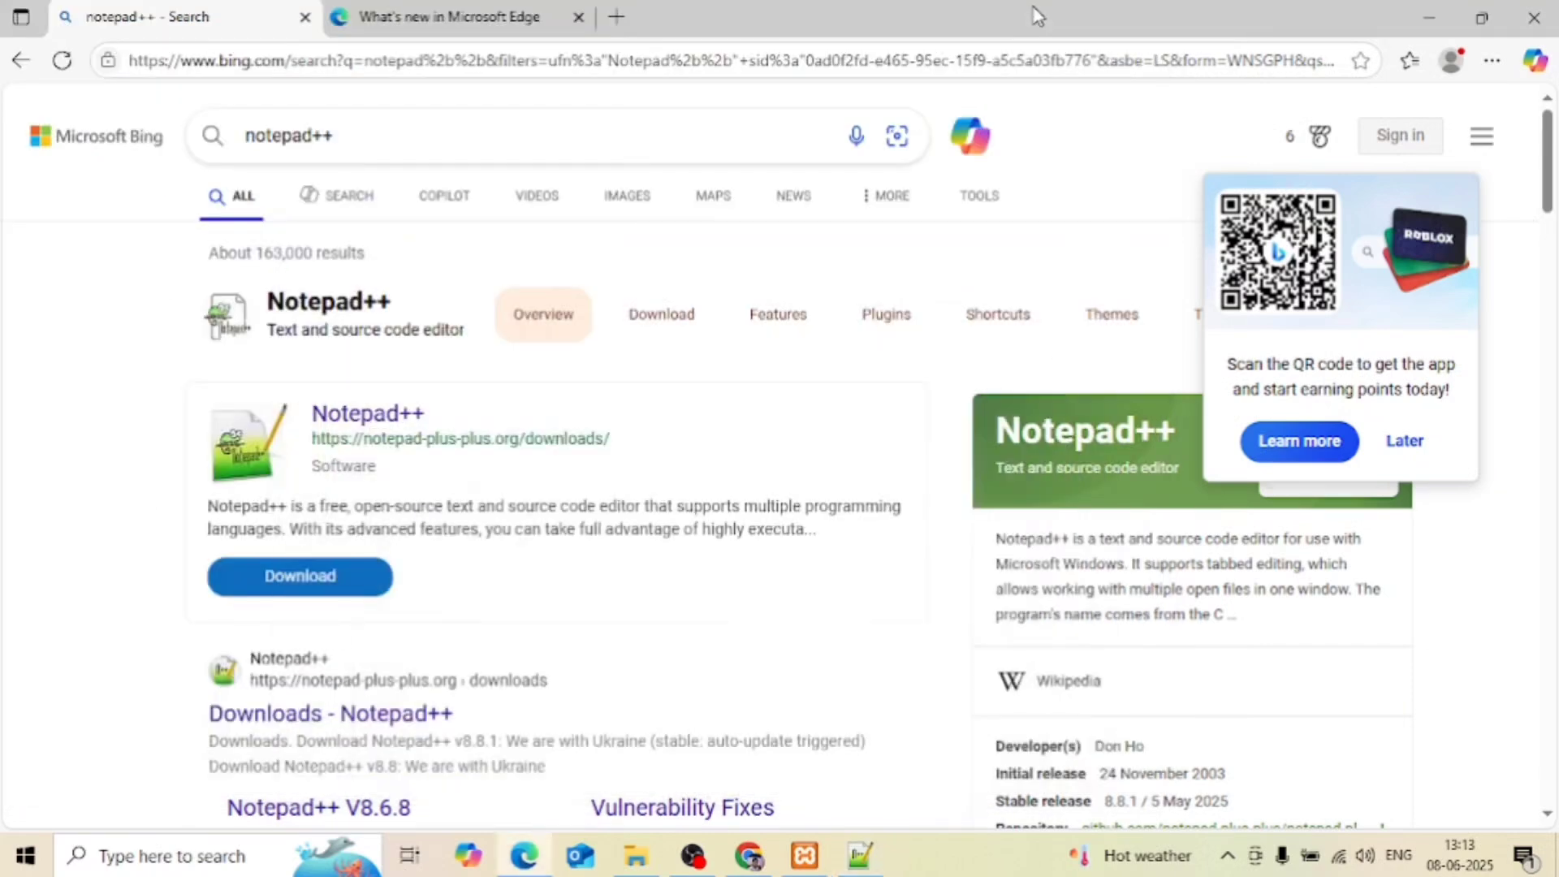
left_click(751, 857)
left_click(602, 21)
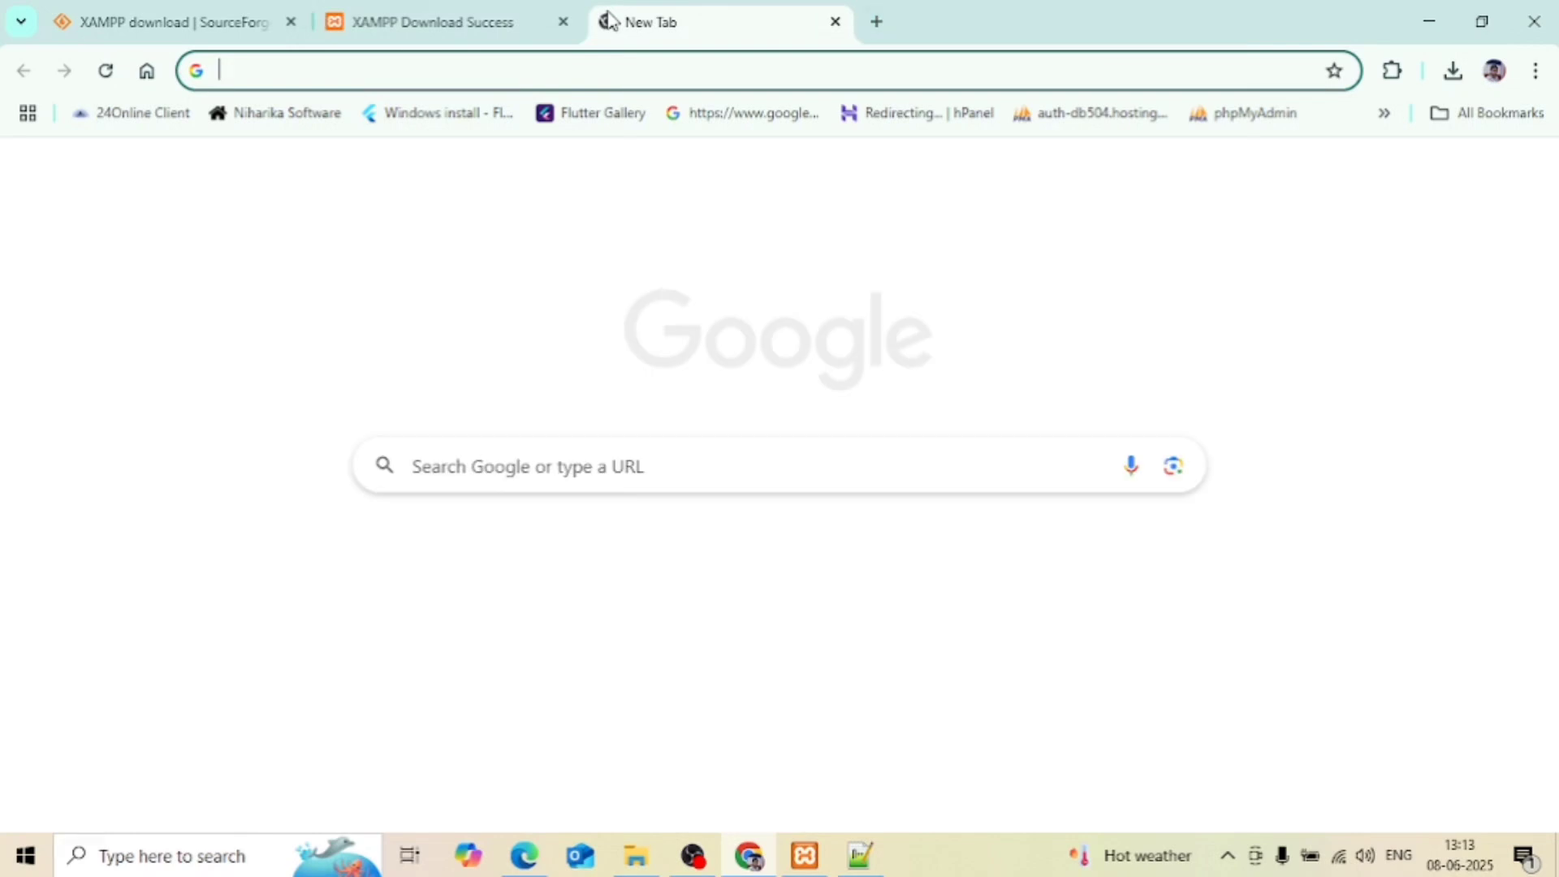
type("loc")
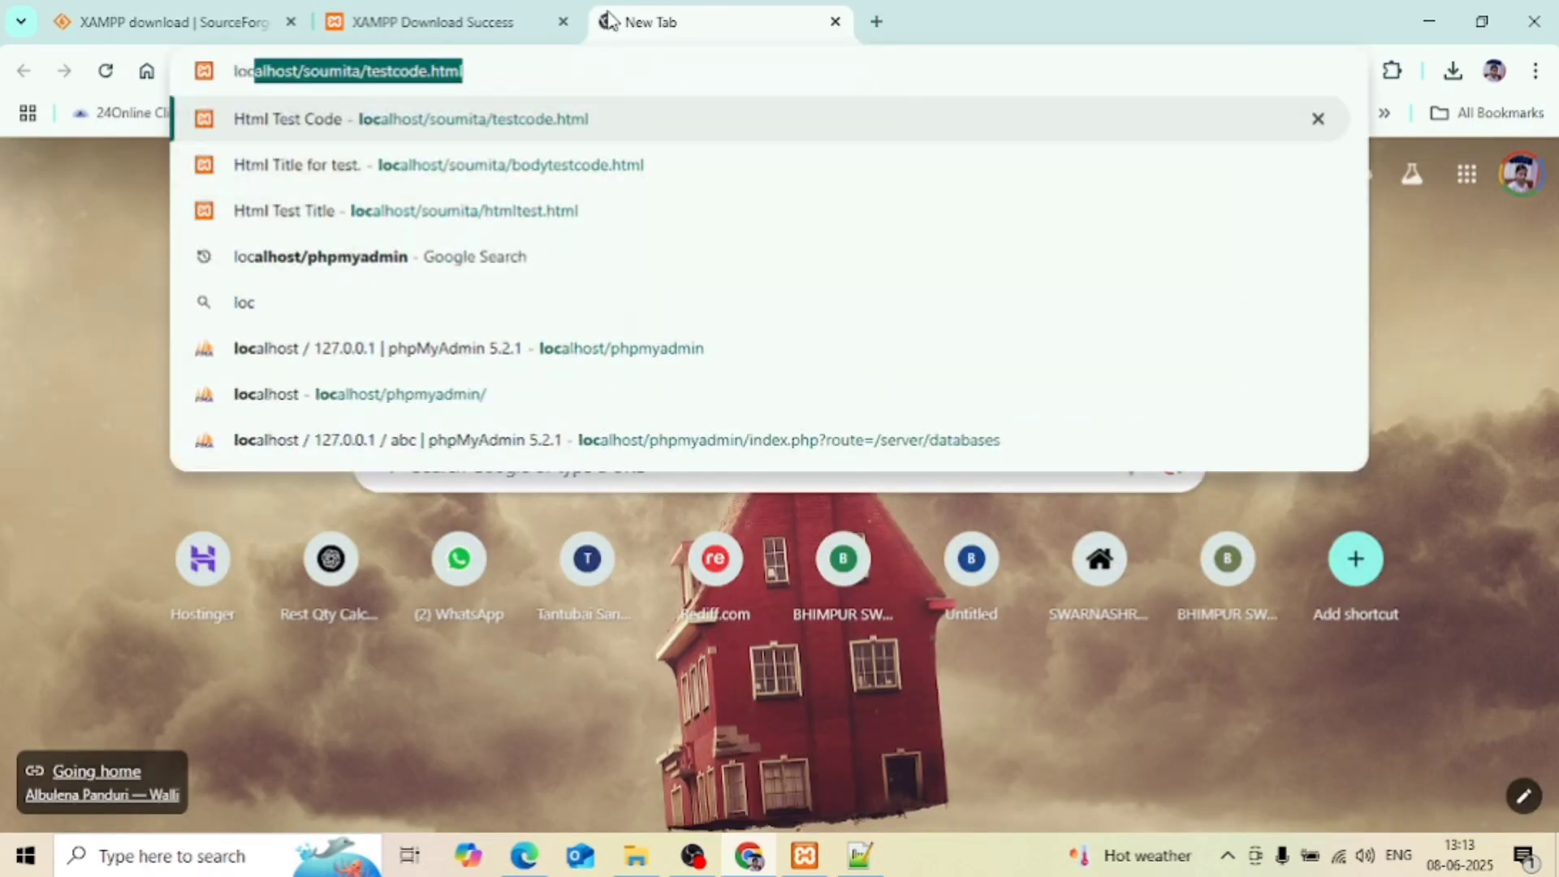
type("alhost/soumita/testcode.html")
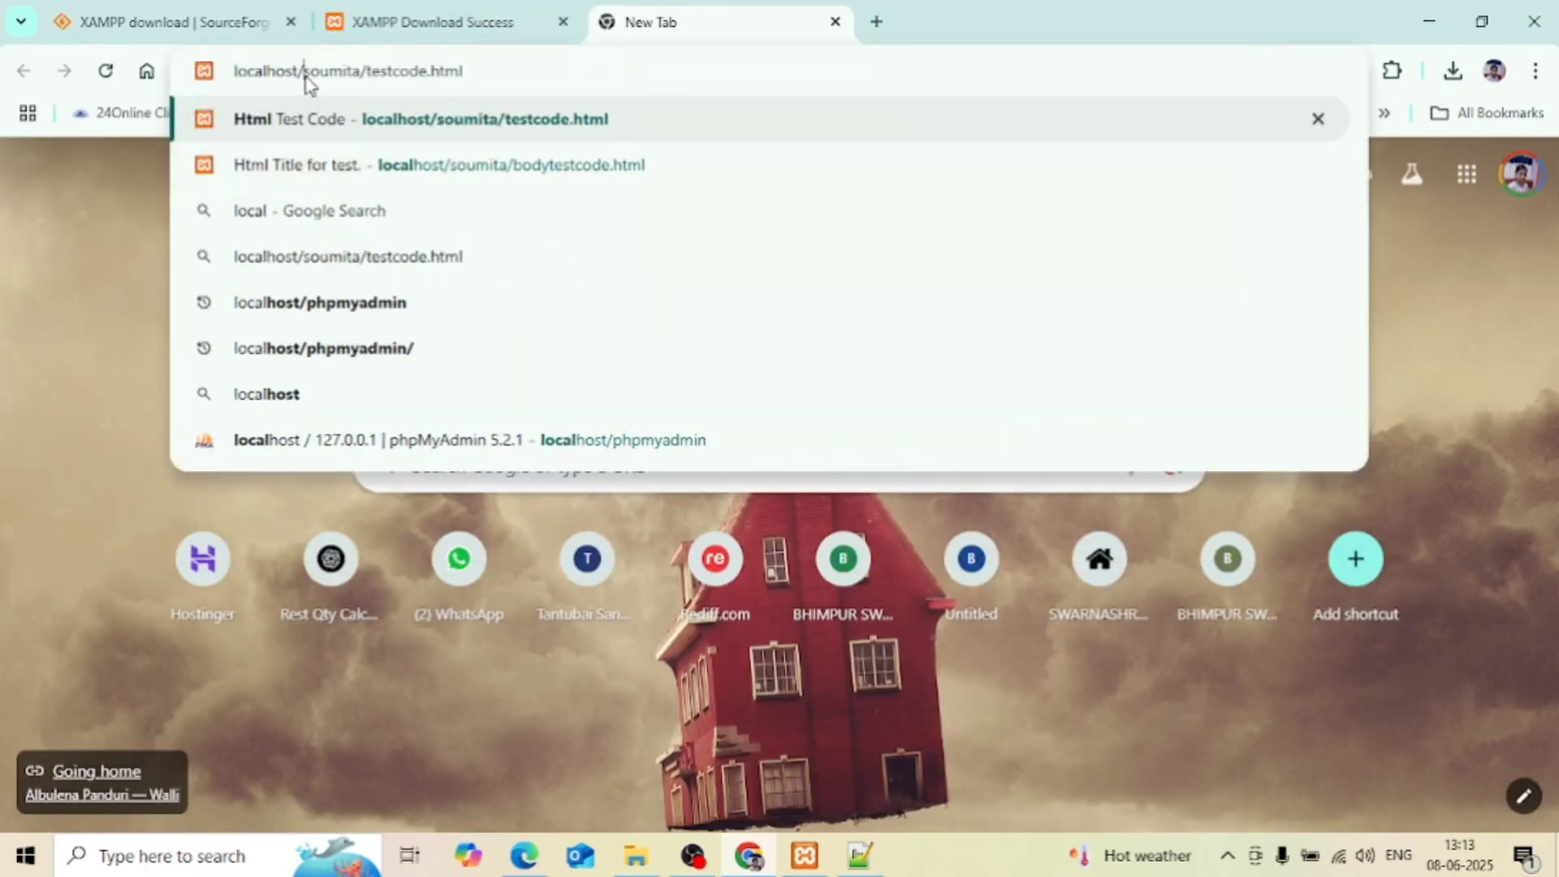
left_click(306, 78)
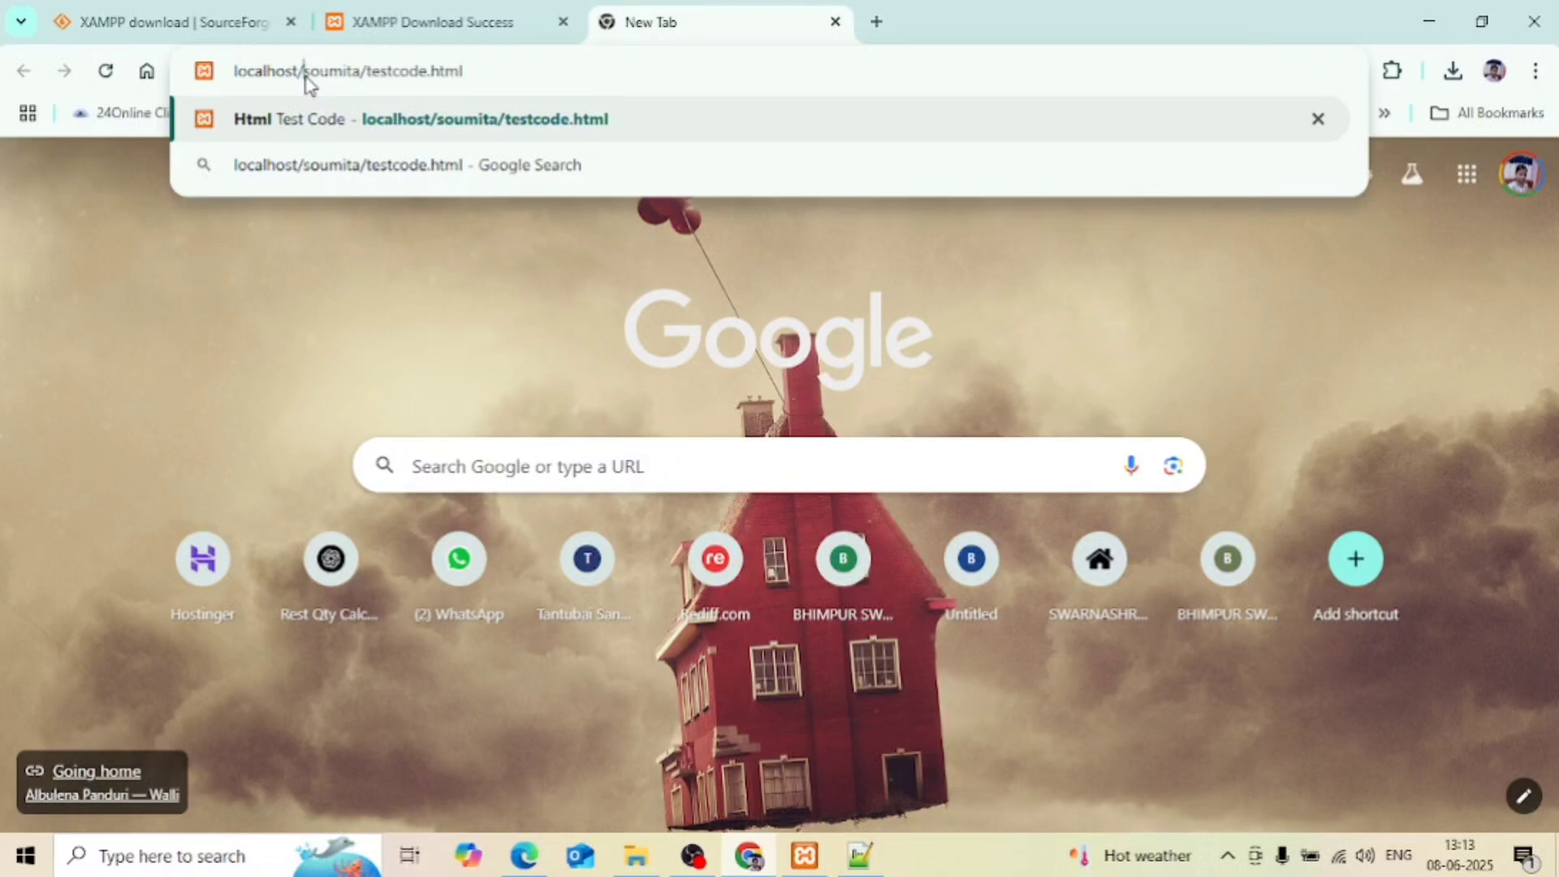
key("shift+End")
key("BackSpace")
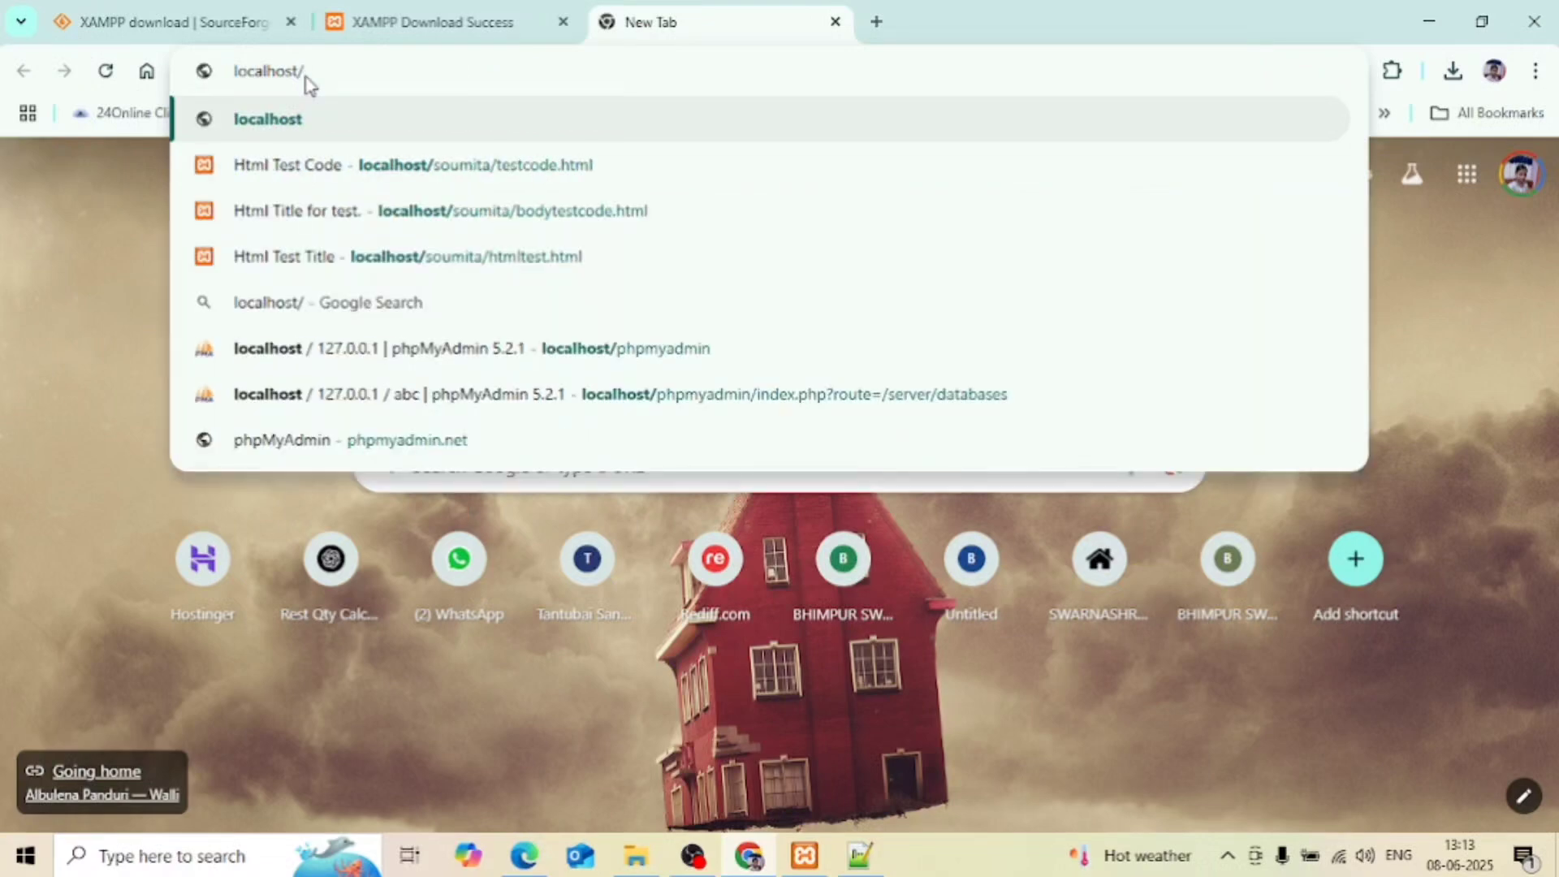
type("xamp")
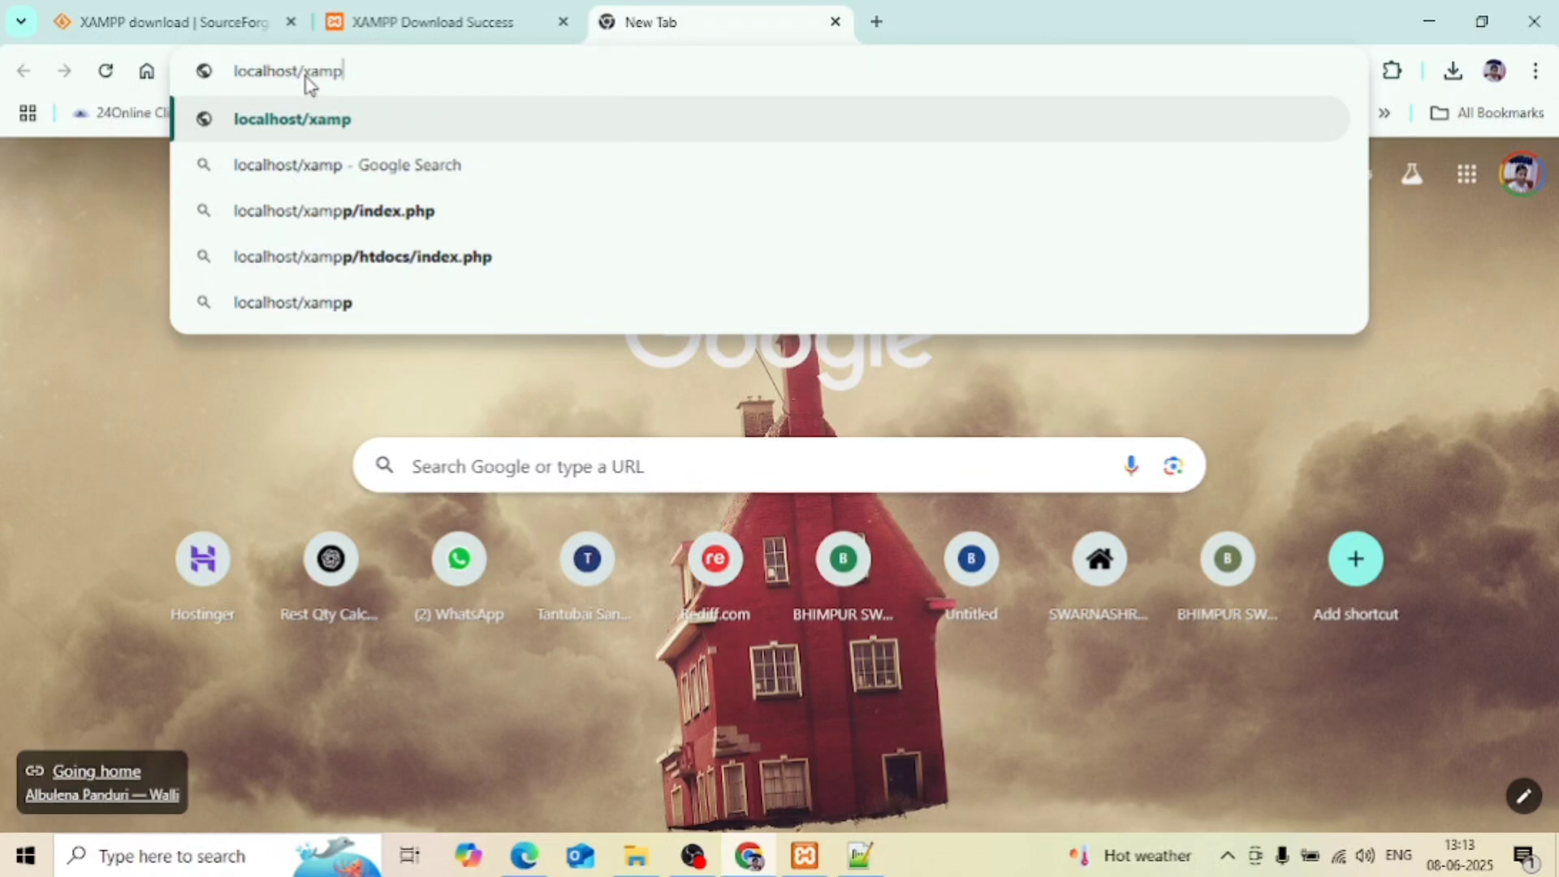
type("test")
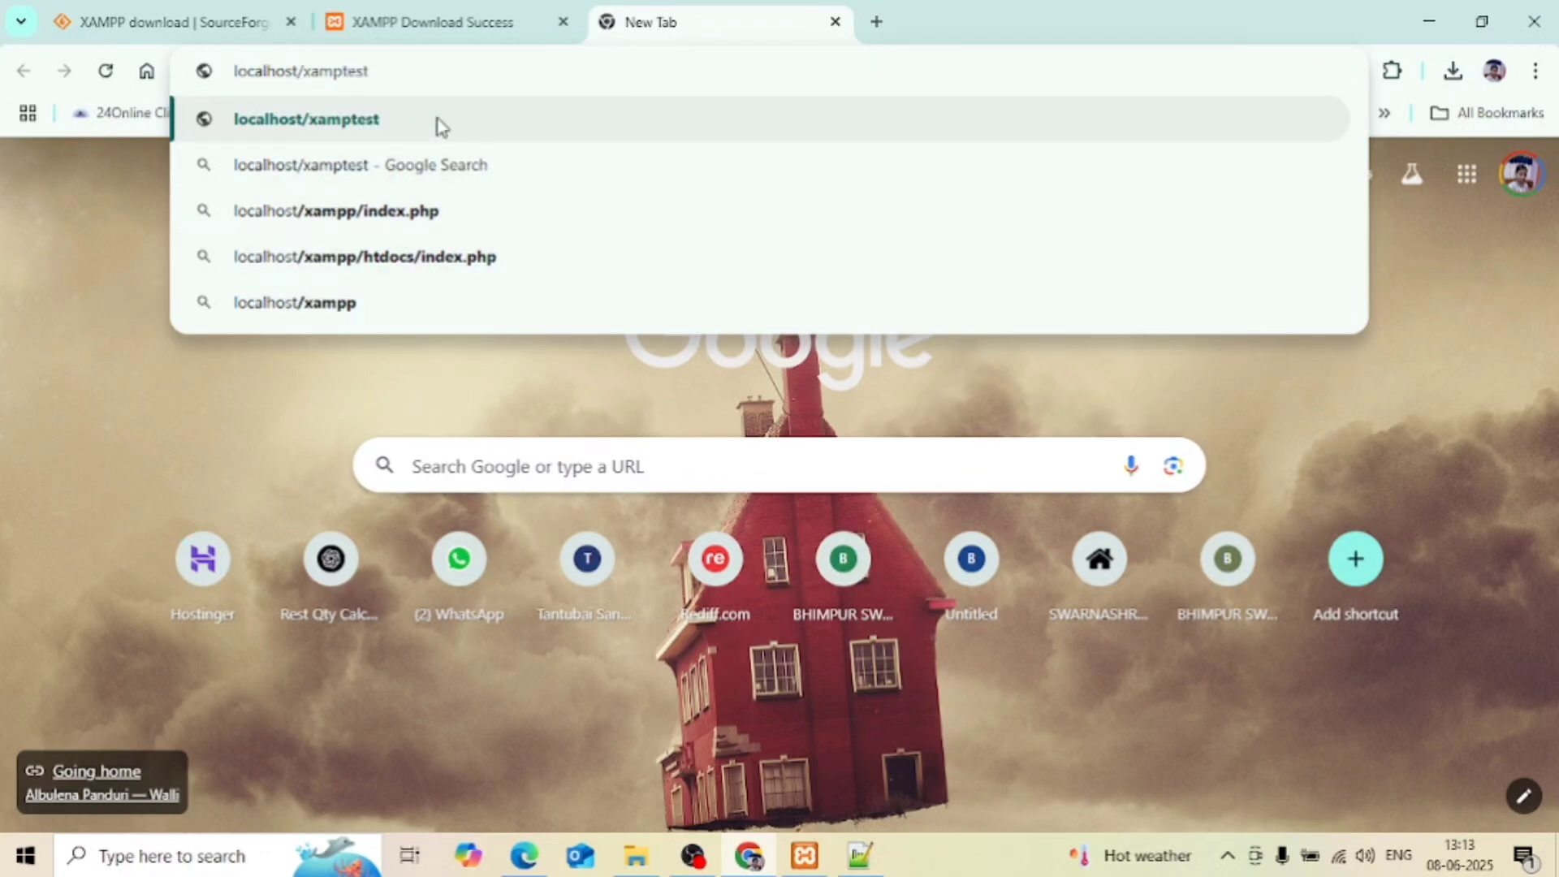
type("/")
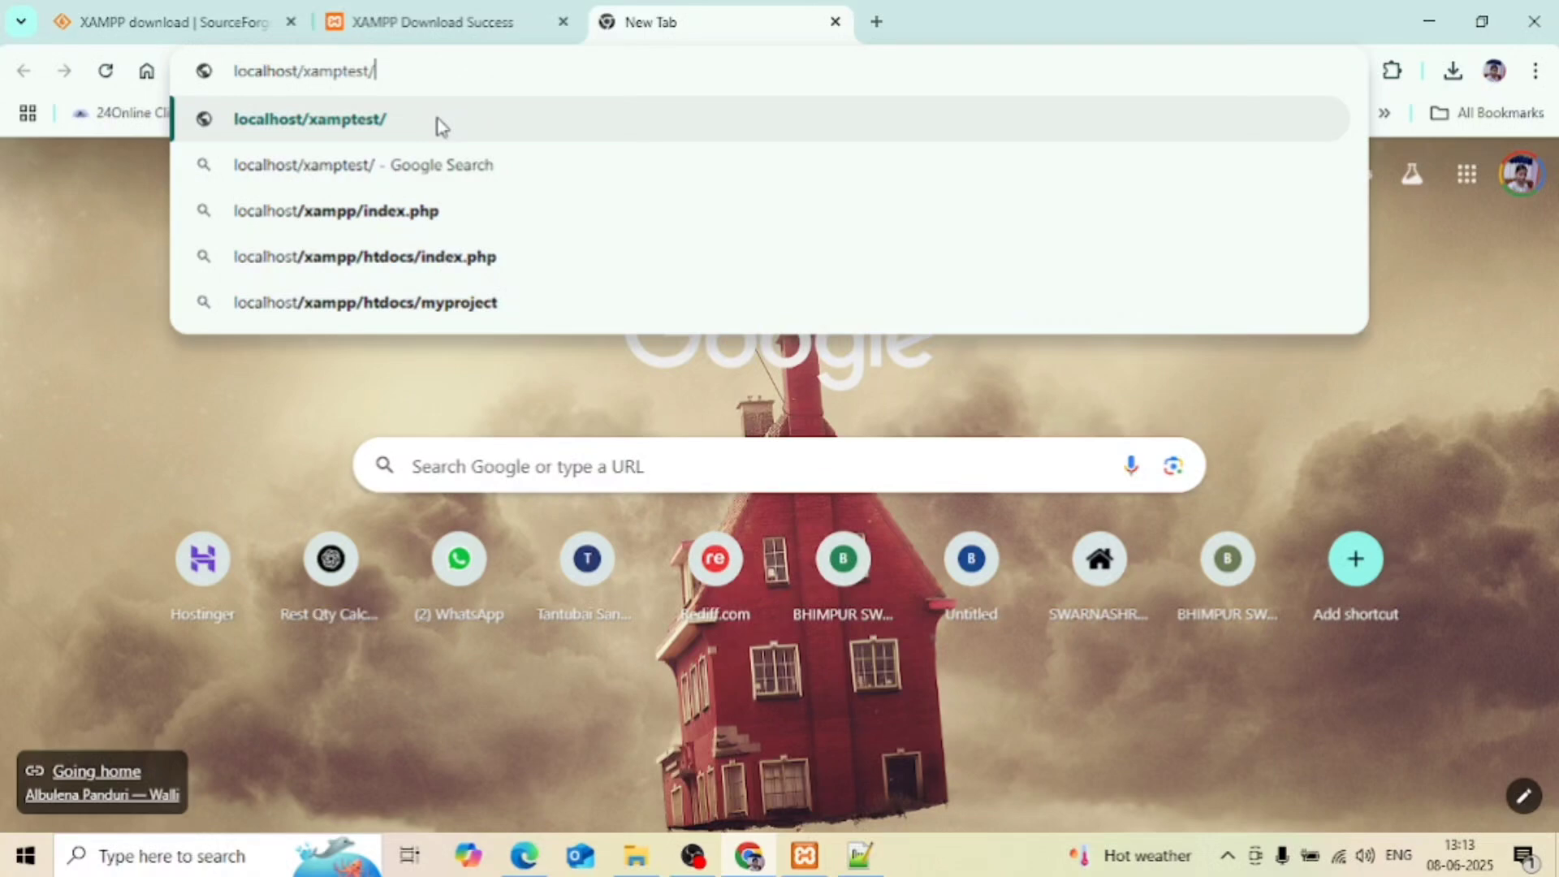
Step: Check the saved file's name in the xamptest folder in File Explorer, and load localhost/xamptest/testcode.html in Chrome
left_click(636, 856)
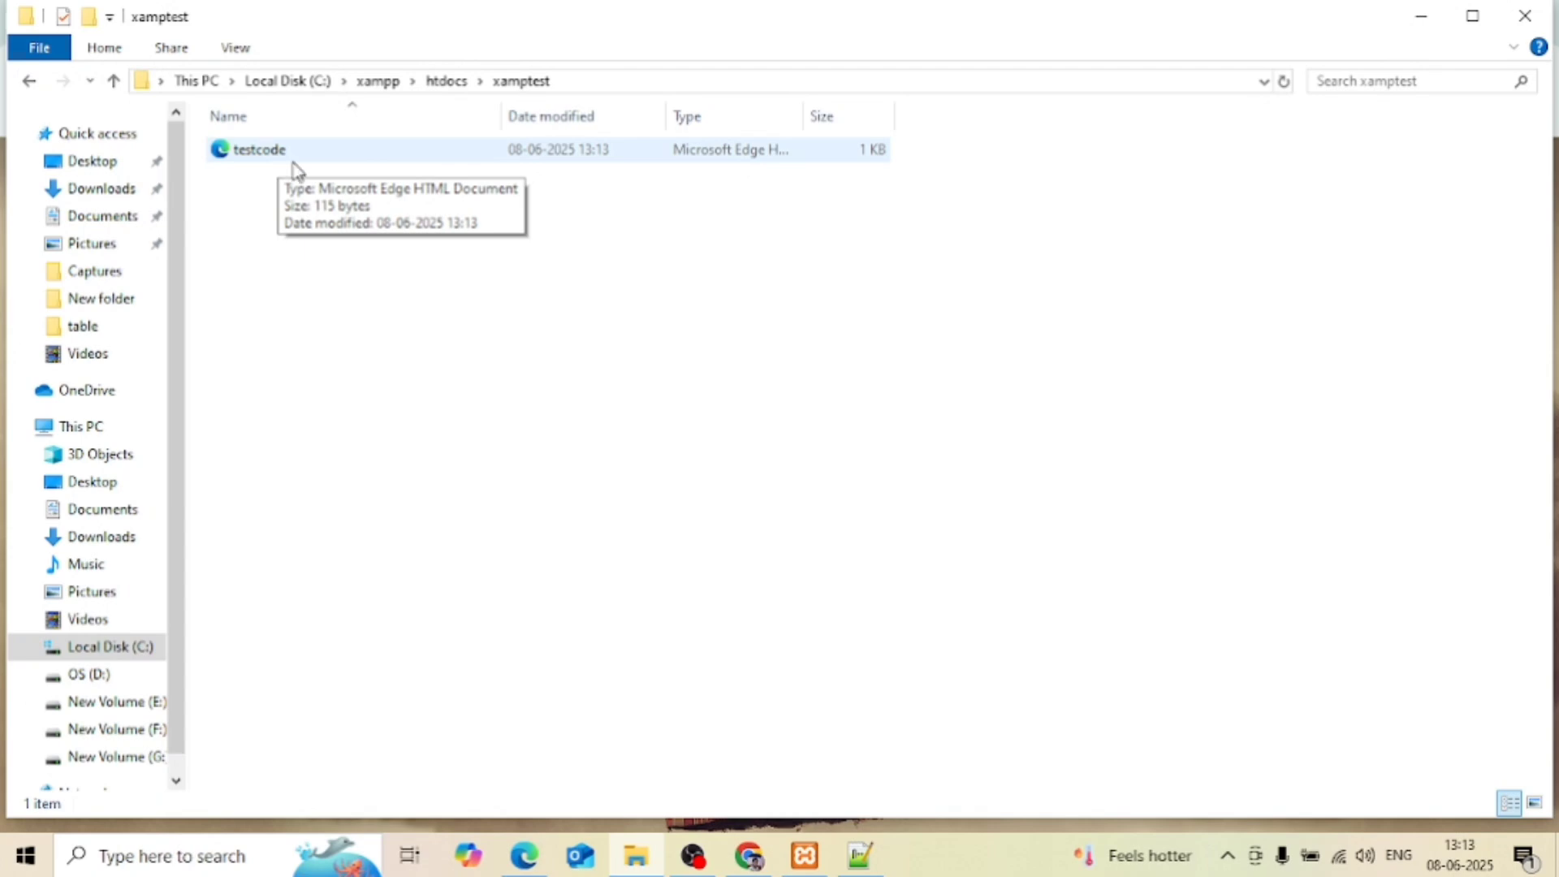
left_click(750, 860)
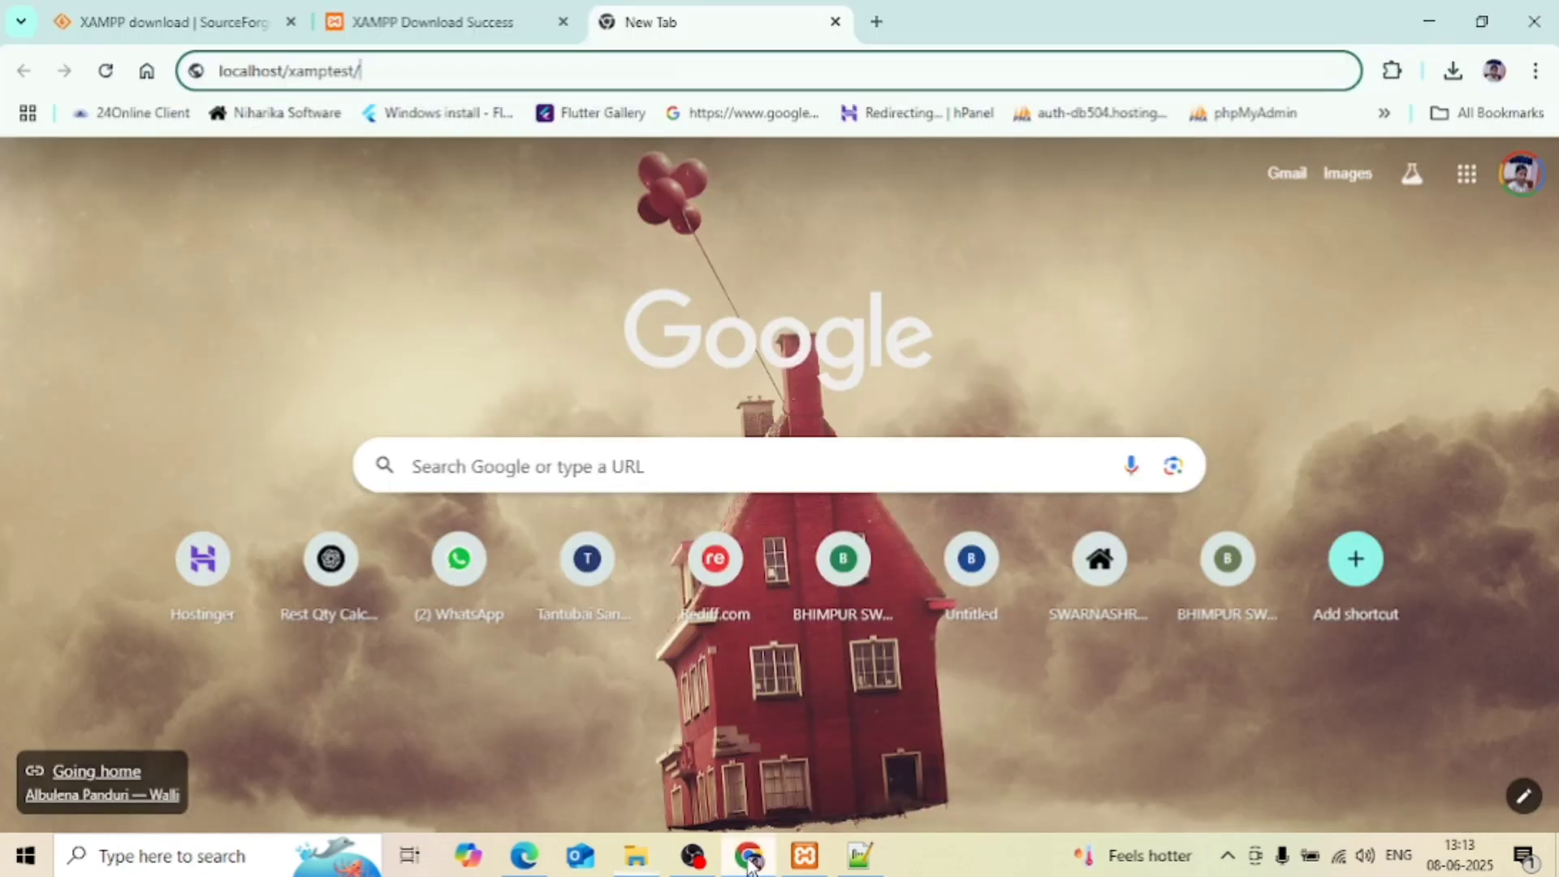
type("te")
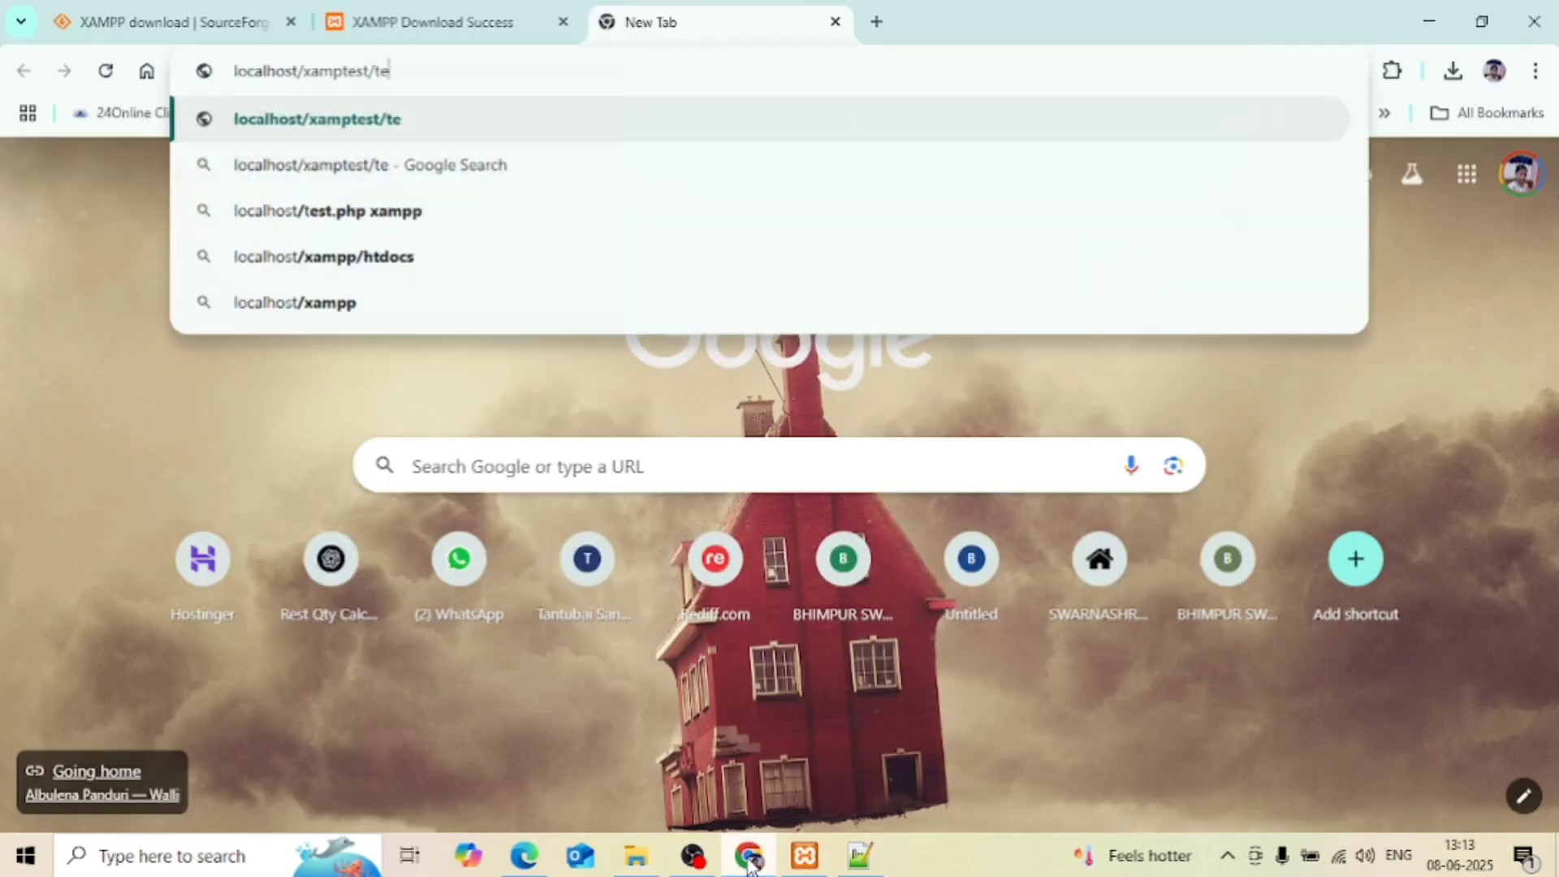
type("stcode")
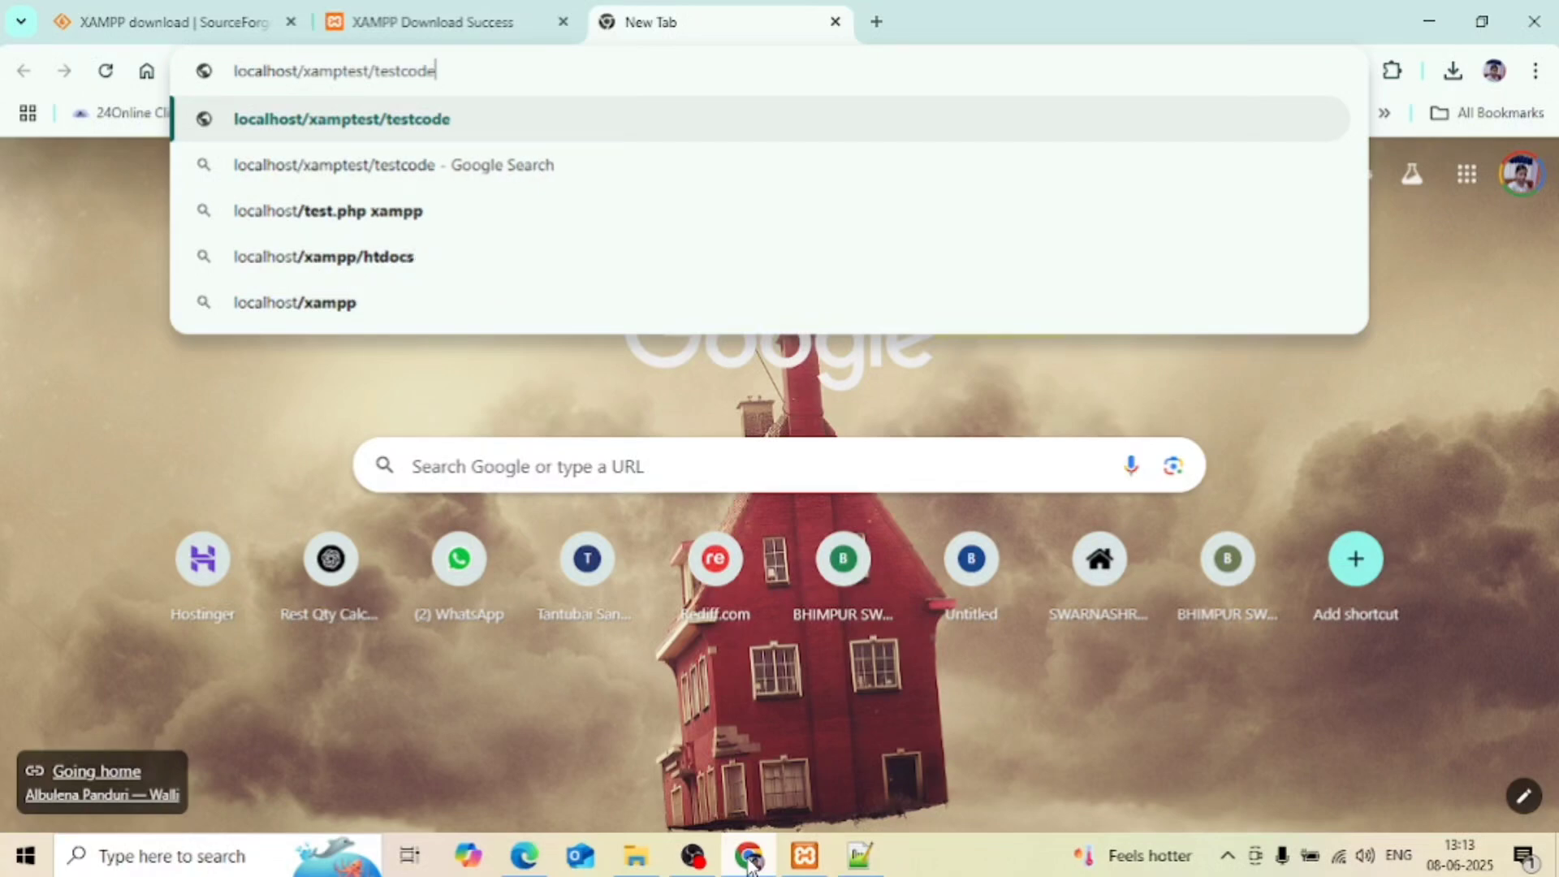
type(".html")
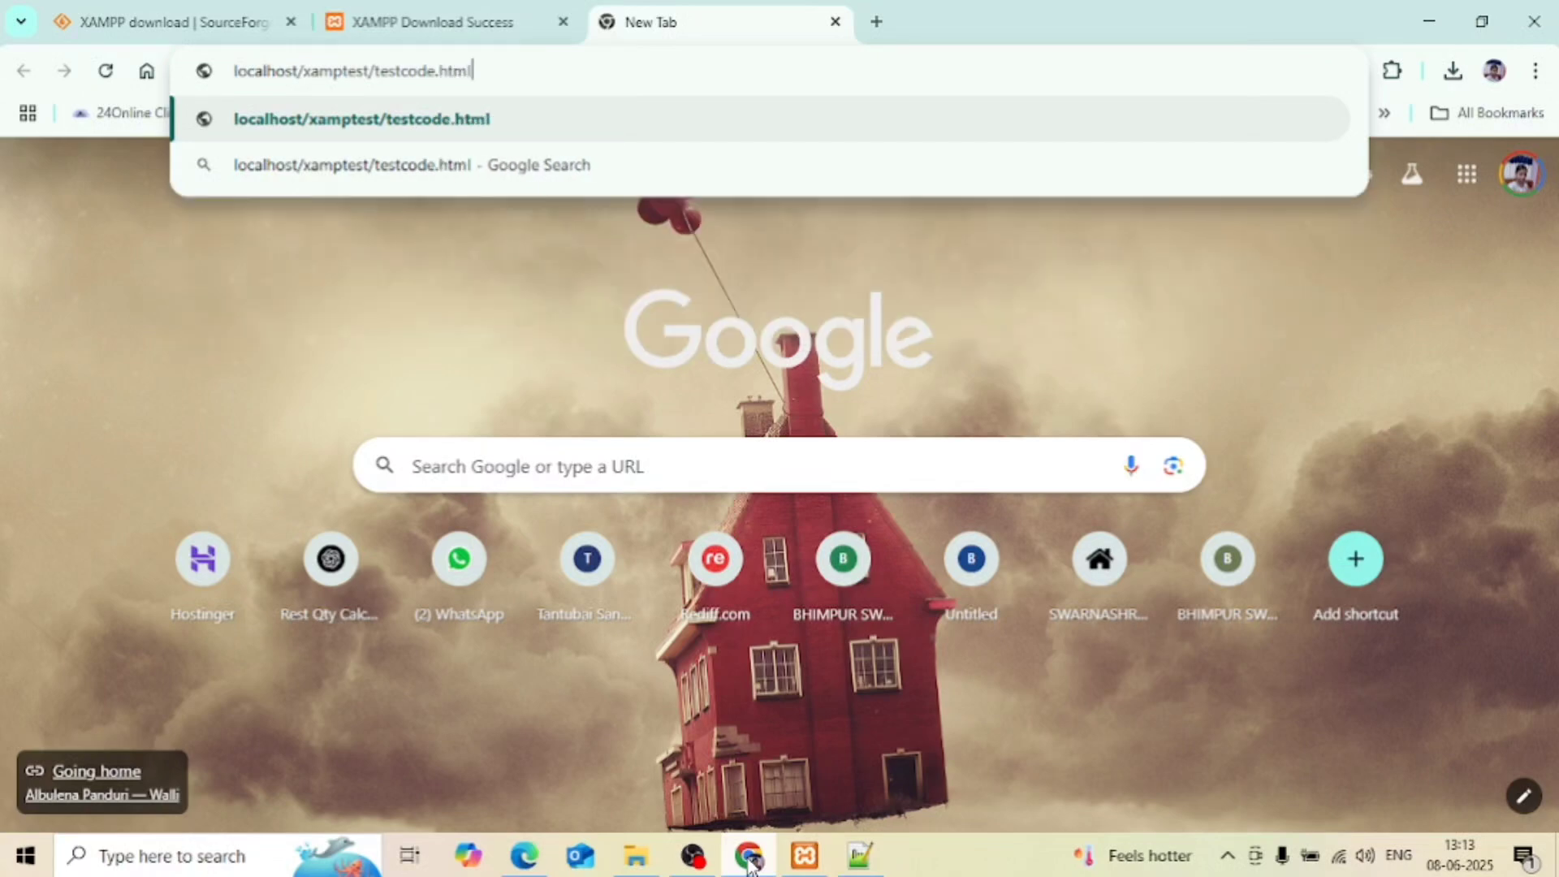
key("Return")
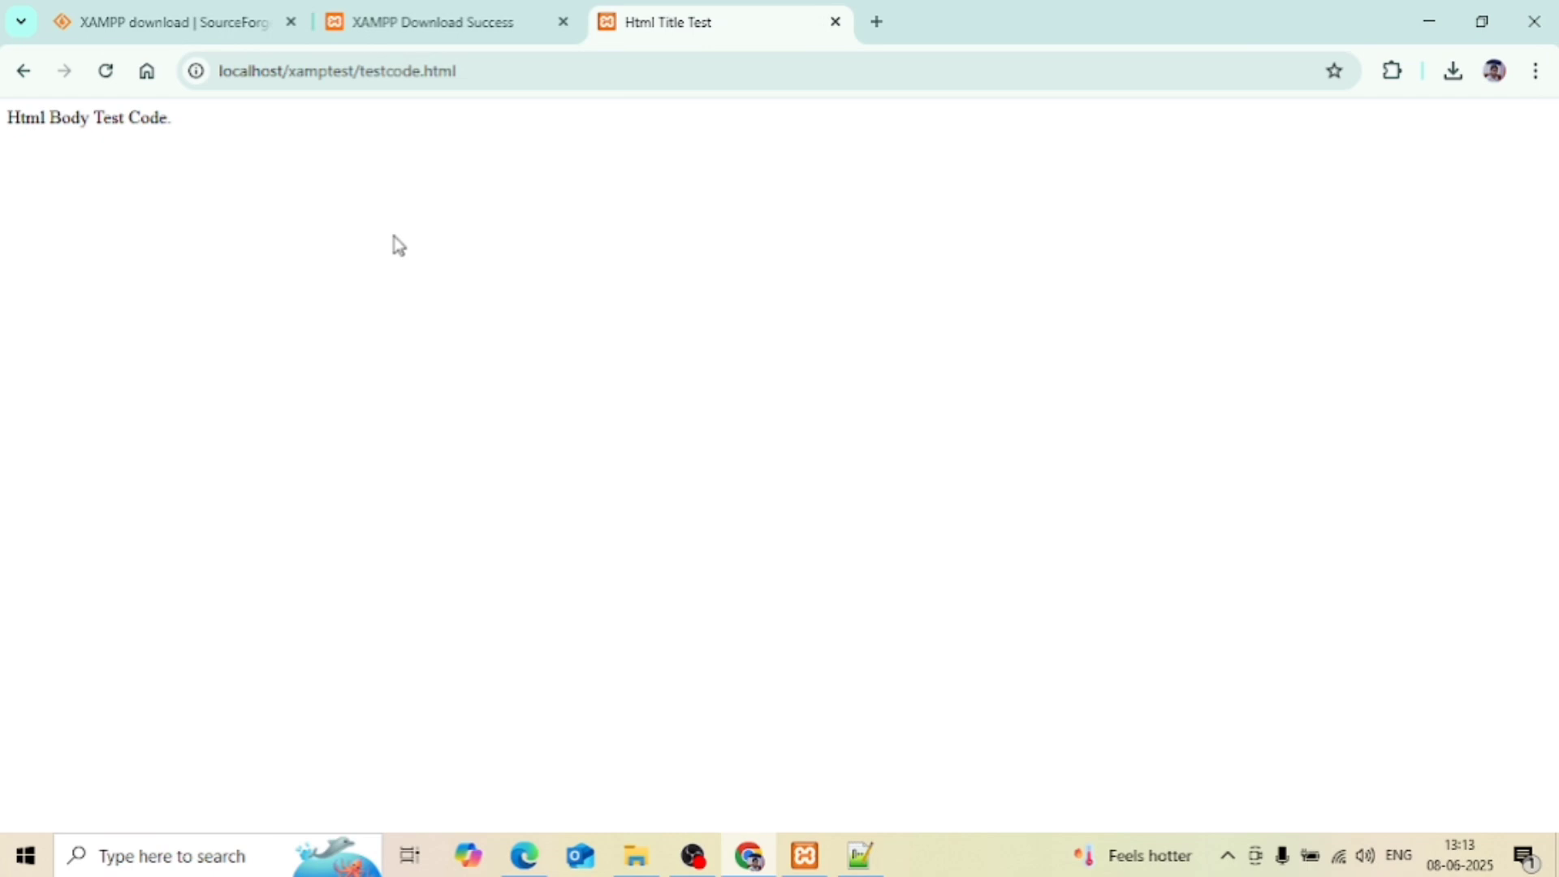
left_click_drag(719, 34, 672, 33)
Step: Open localhost/phpmyadmin in another new browser tab and go to the page for creating a new database
left_click(877, 22)
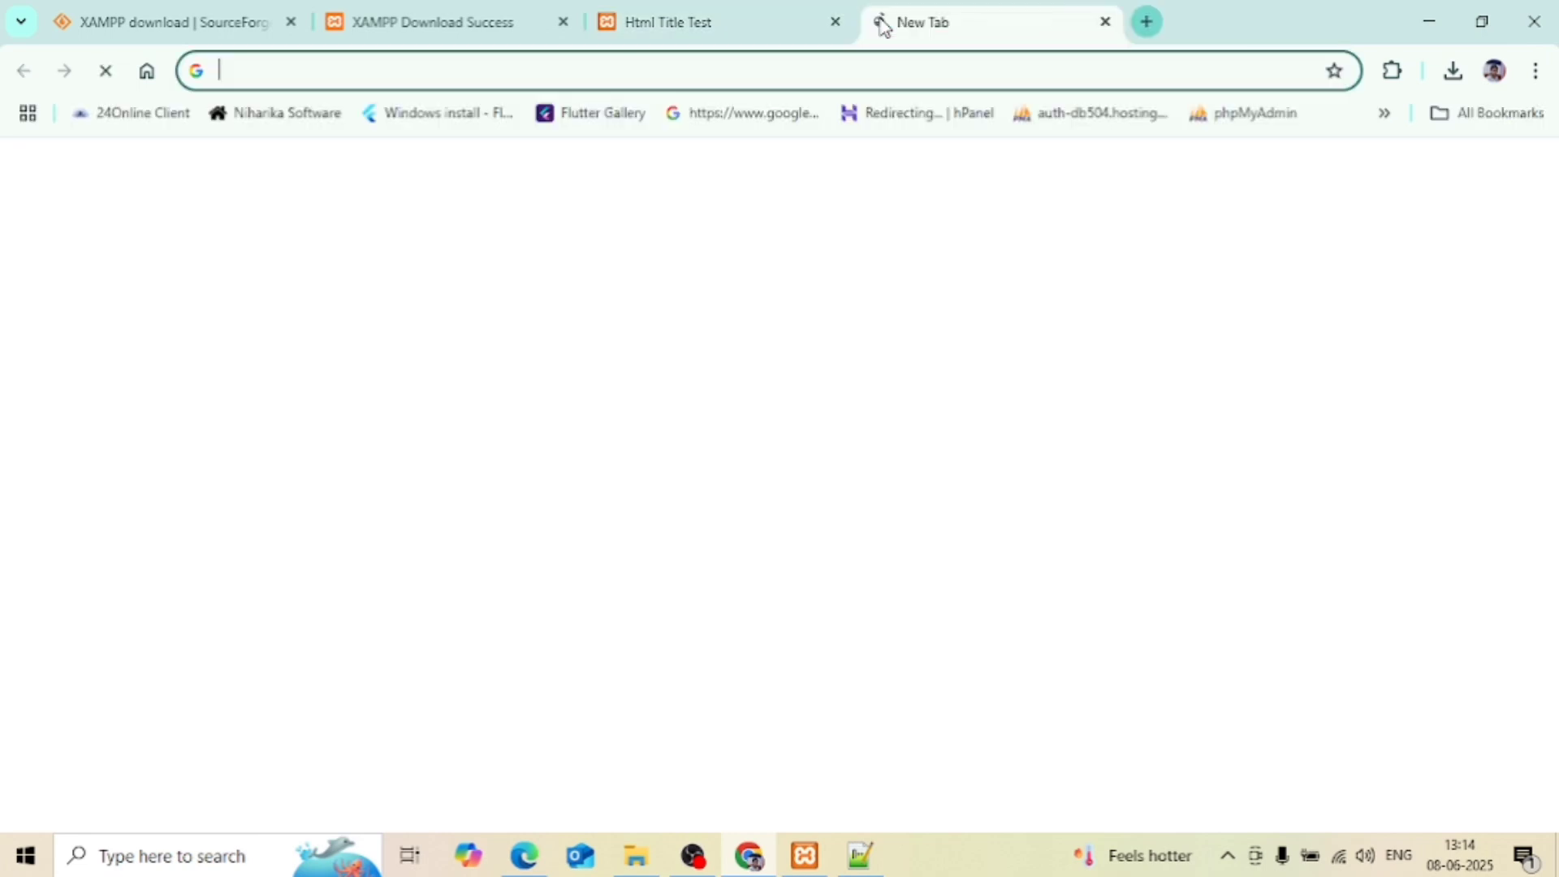
type("lo")
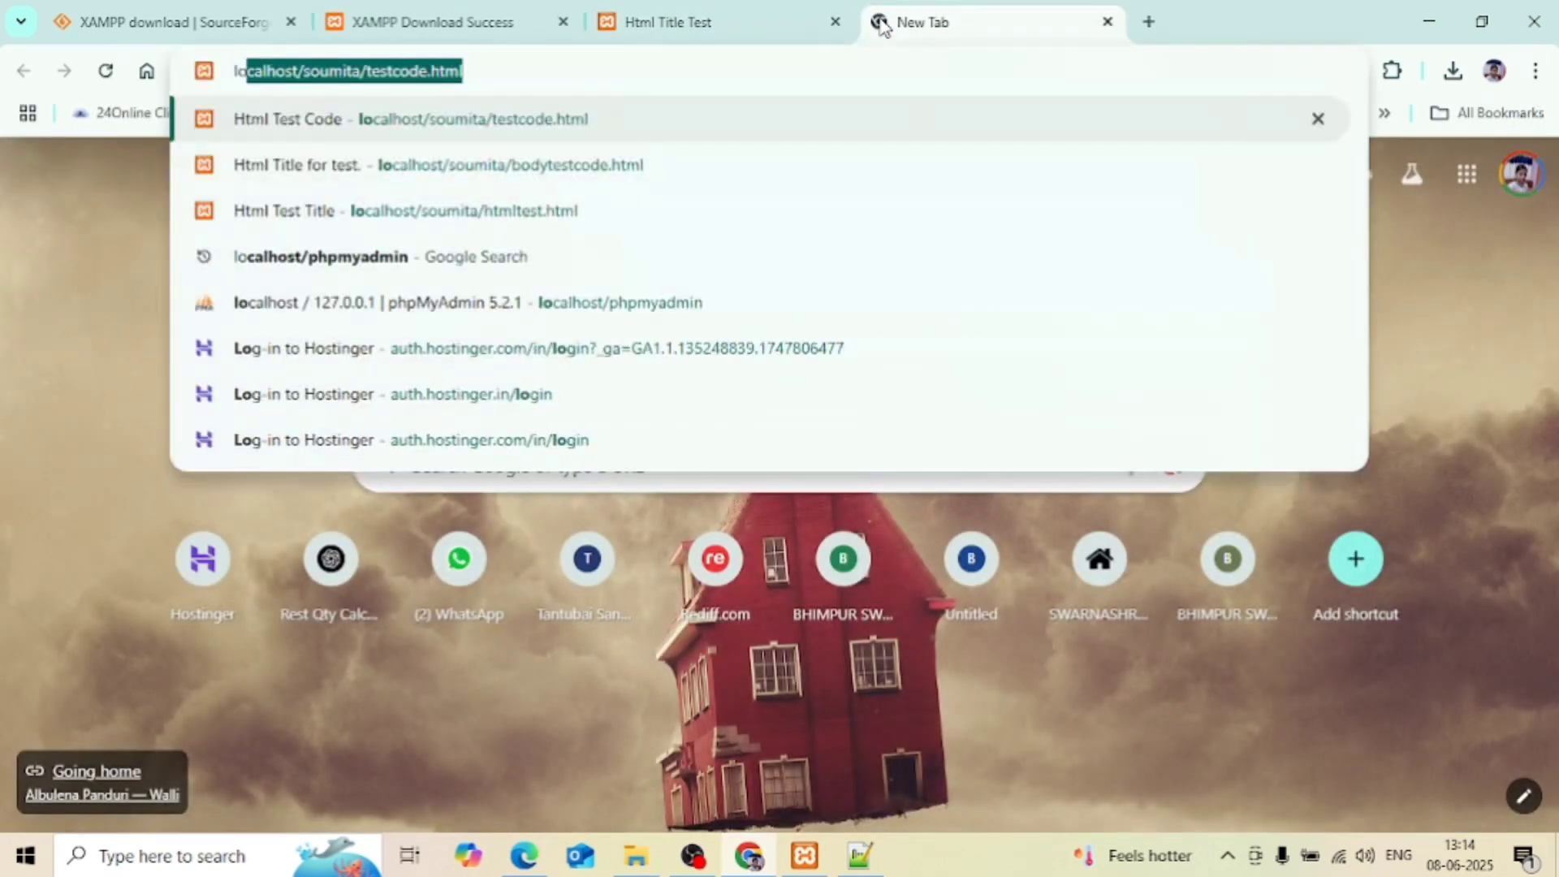
type("calhi")
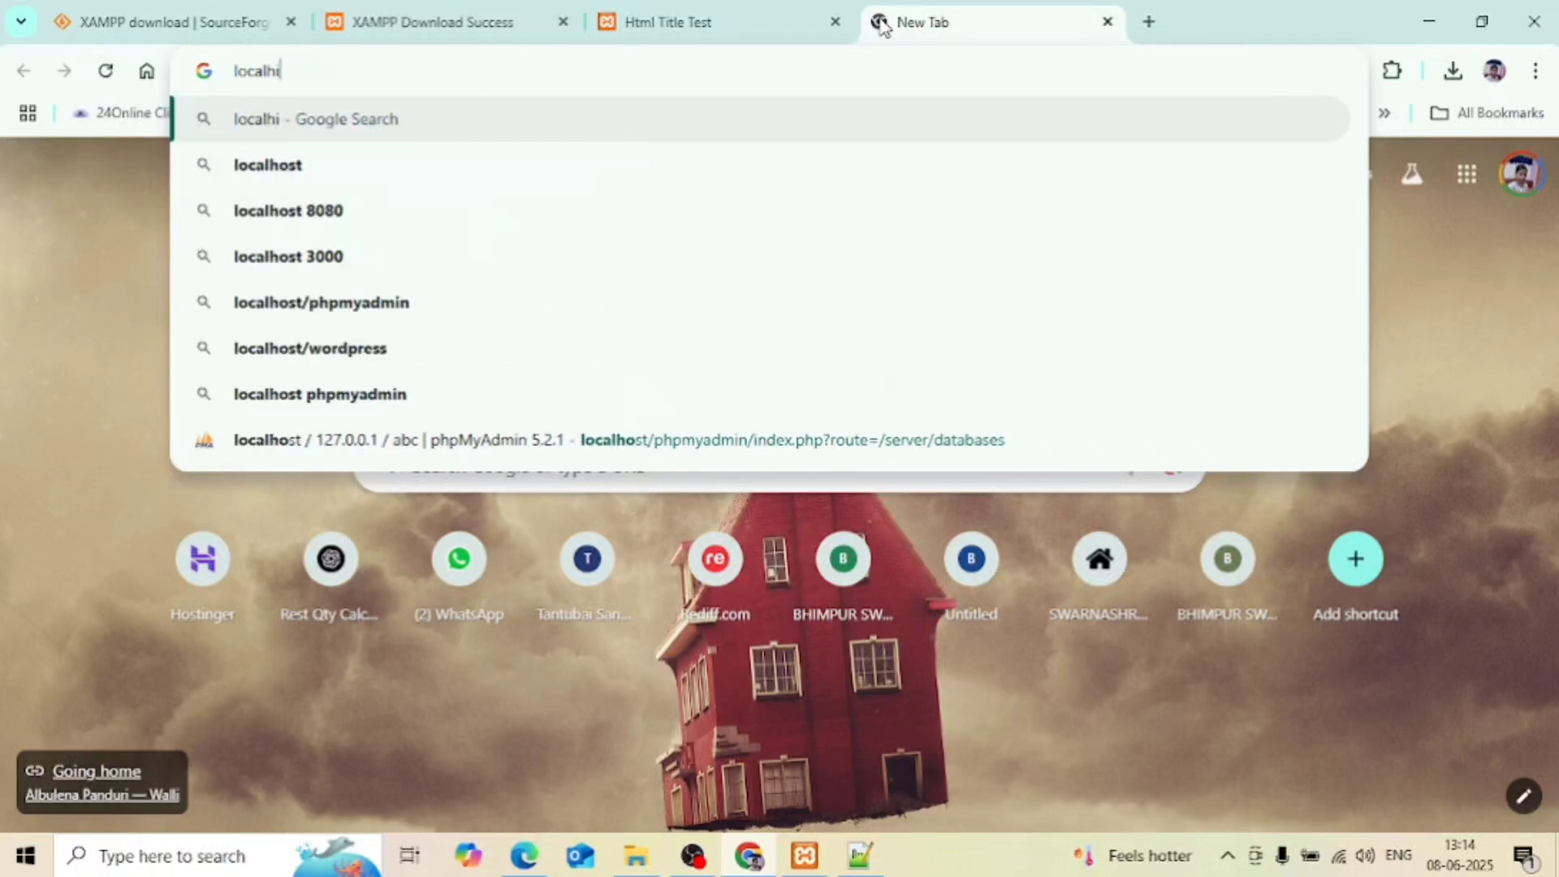
key("BackSpace")
type("ost")
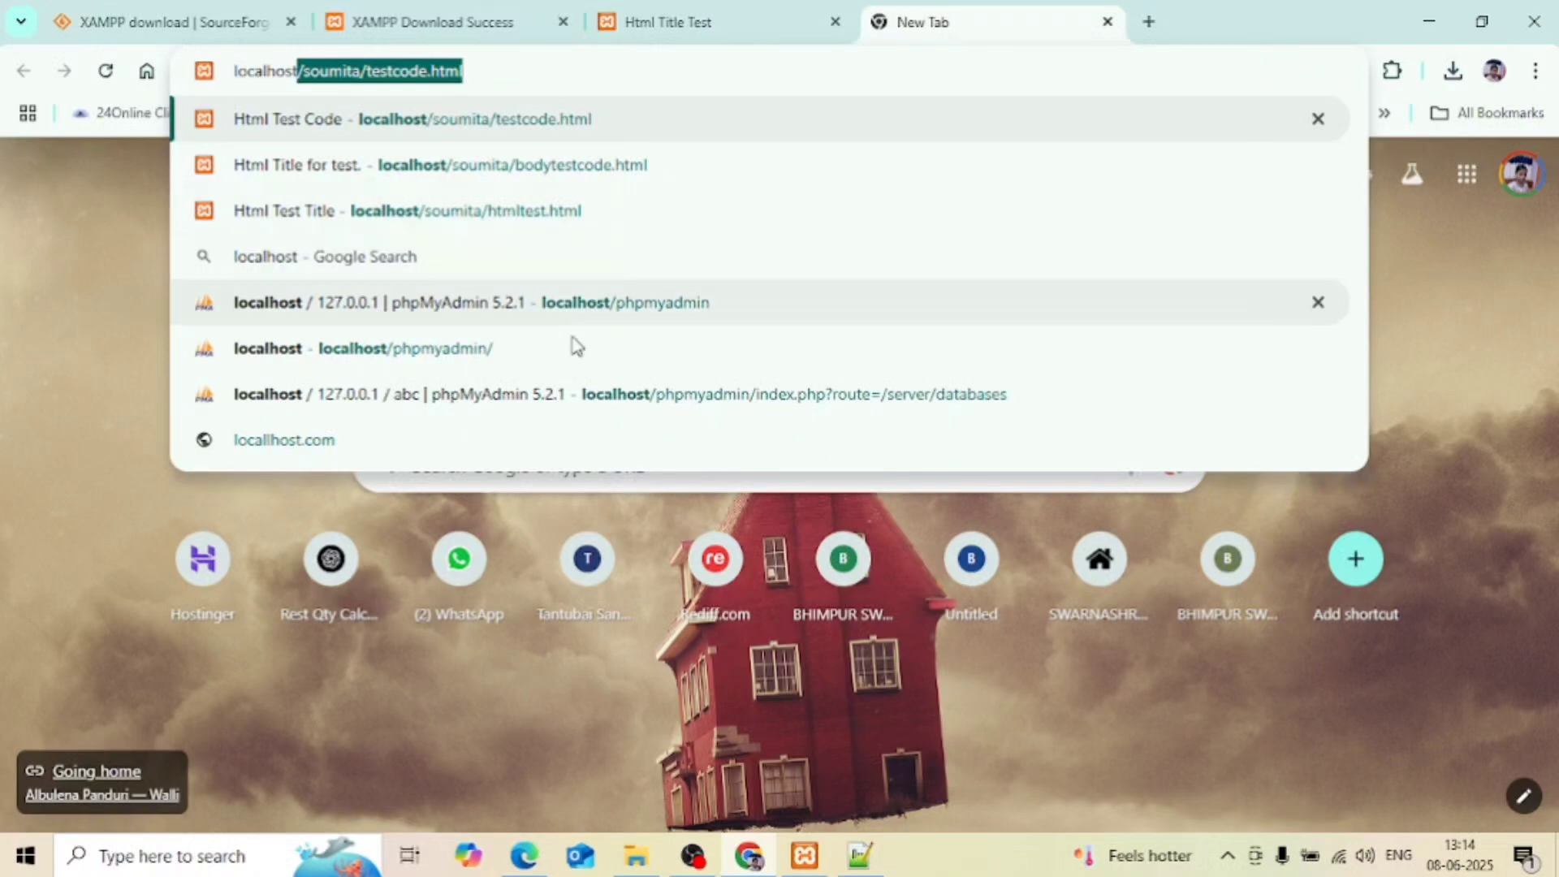
left_click(565, 311)
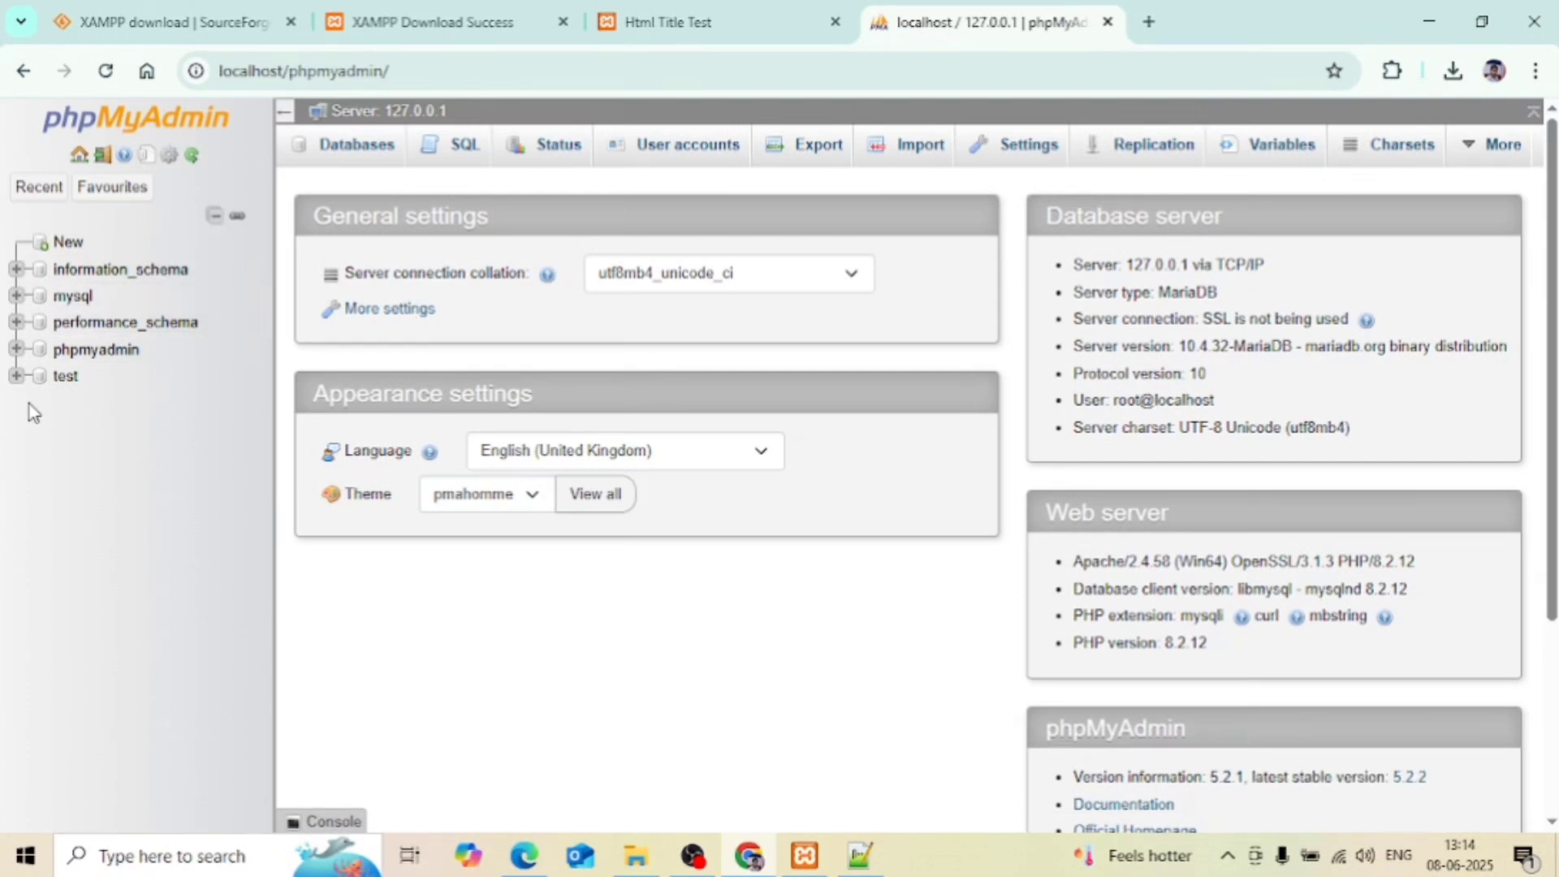
left_click(62, 244)
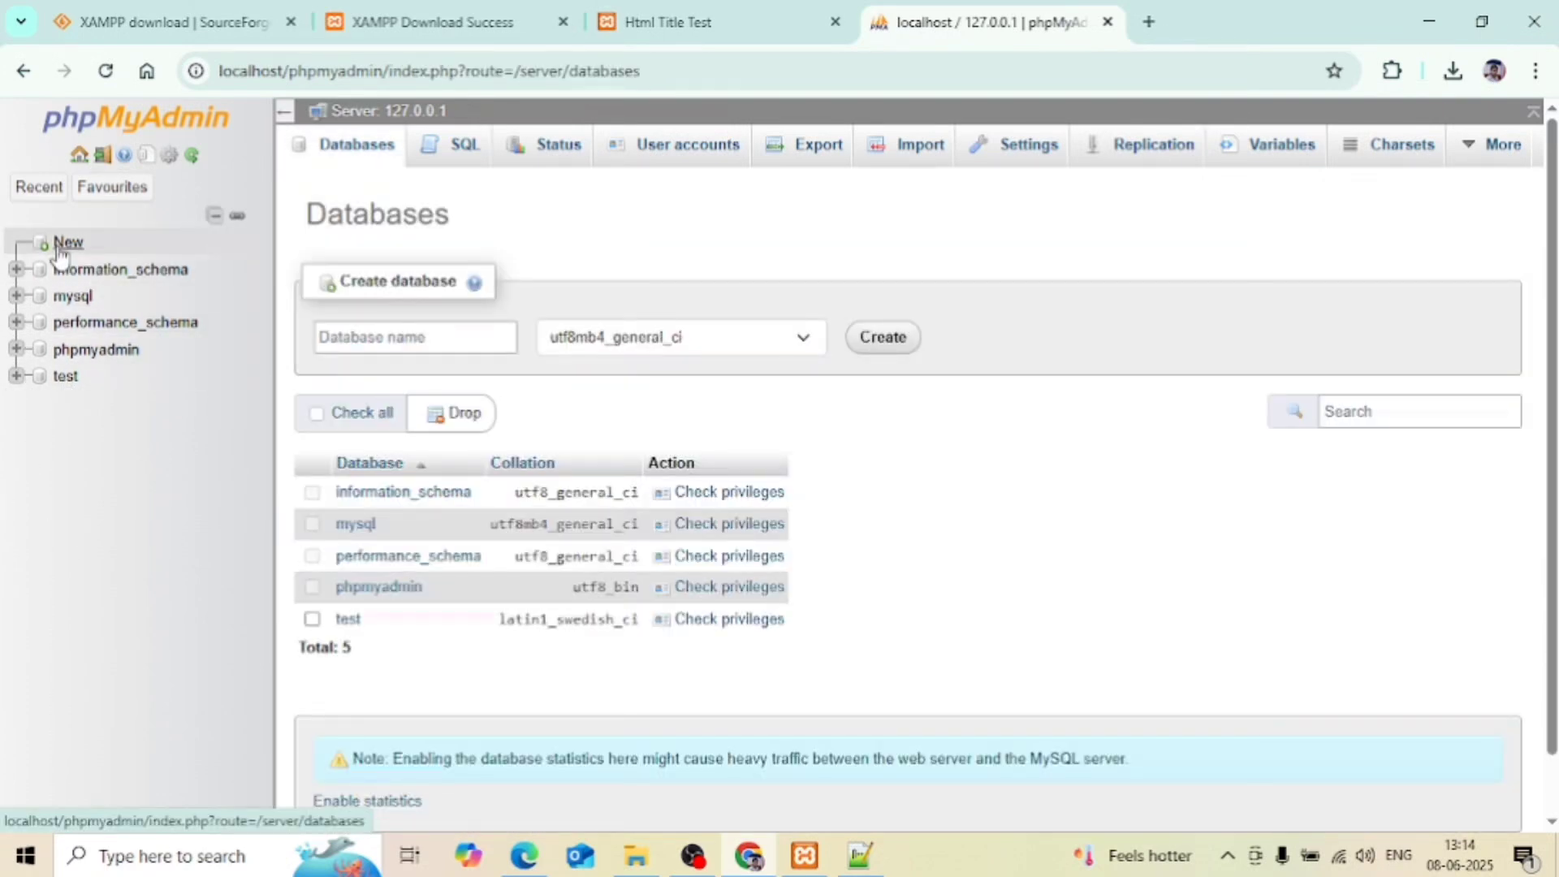